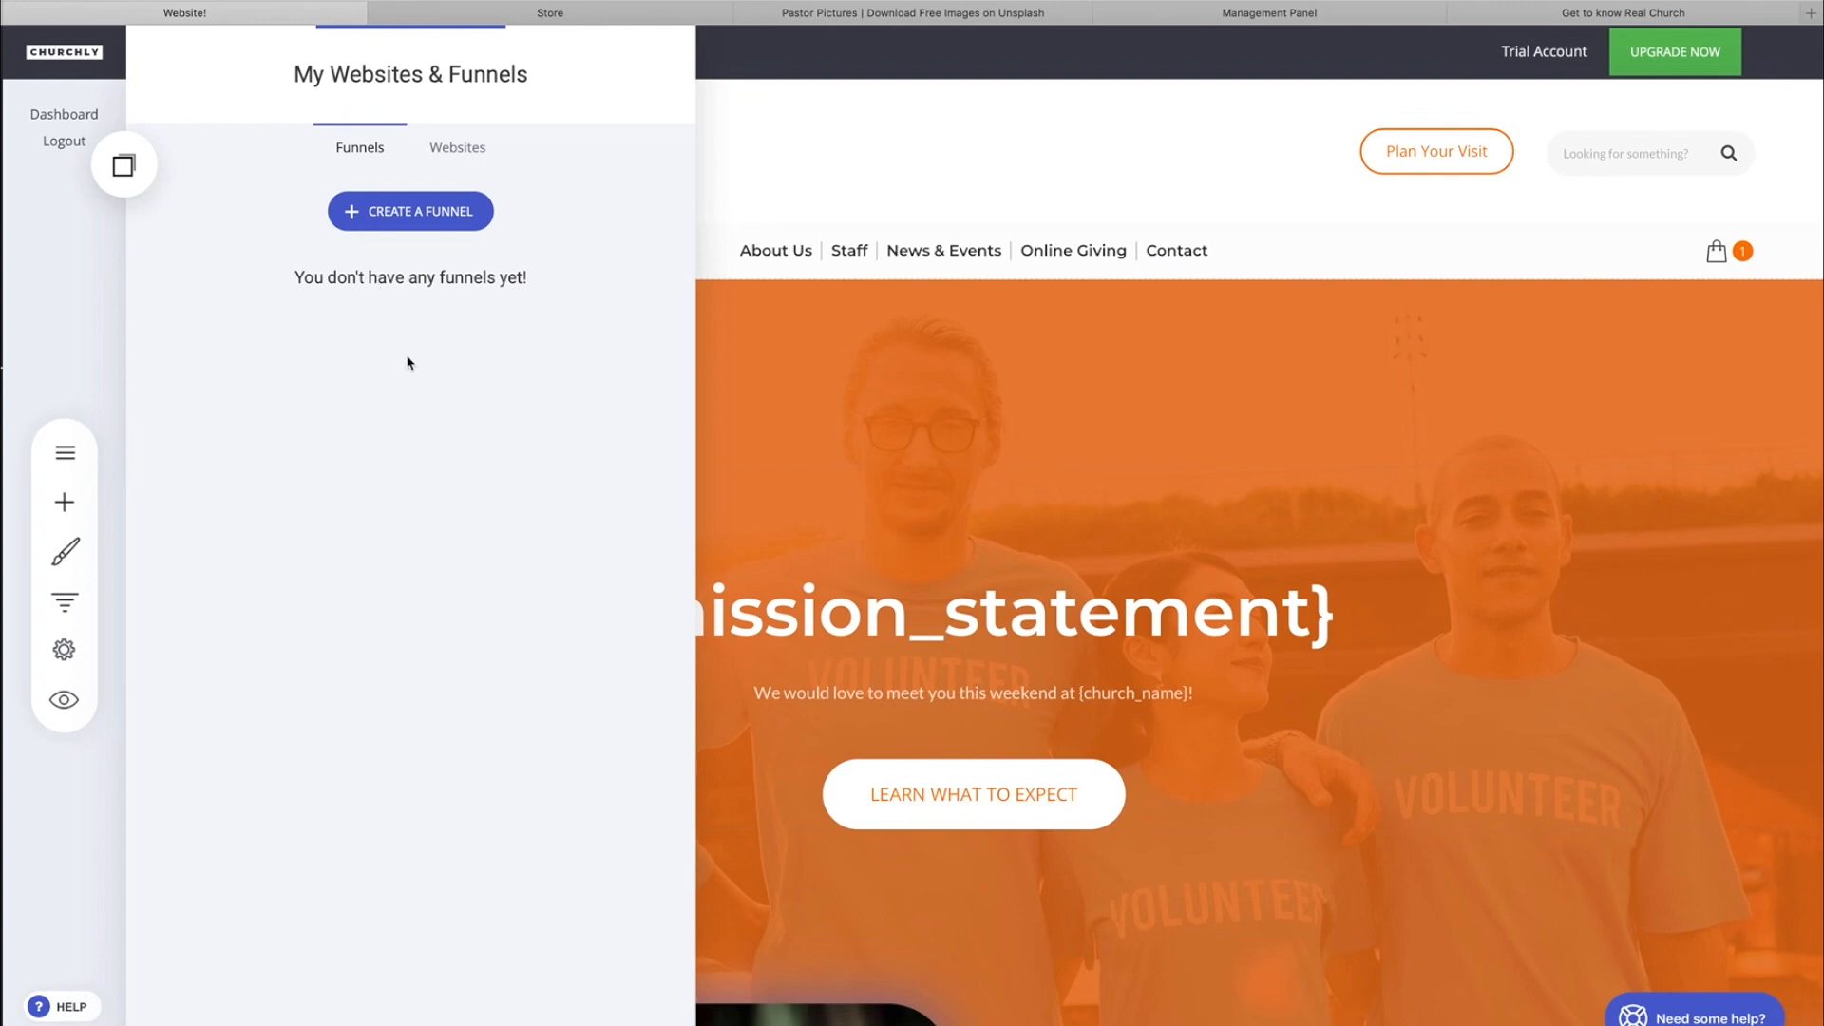
View the account's existing websites and funnels in the websites and funnels list.
left_click(769, 63)
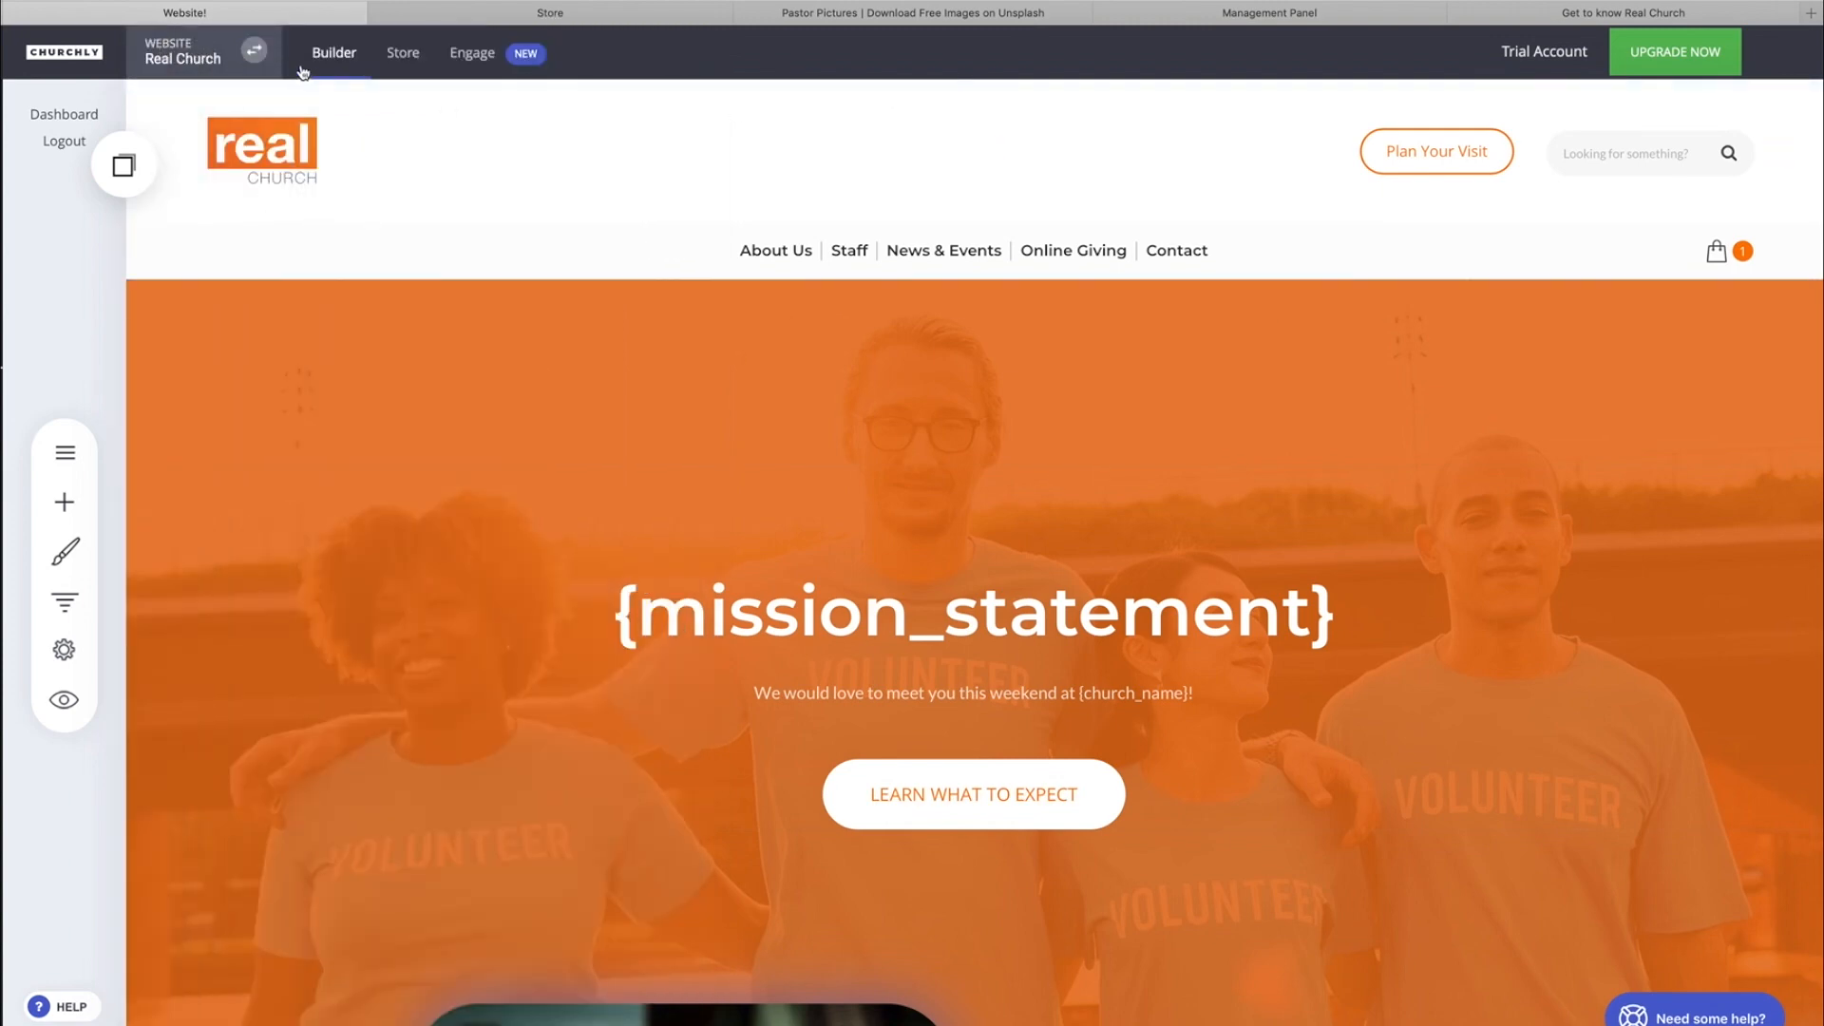
left_click(254, 57)
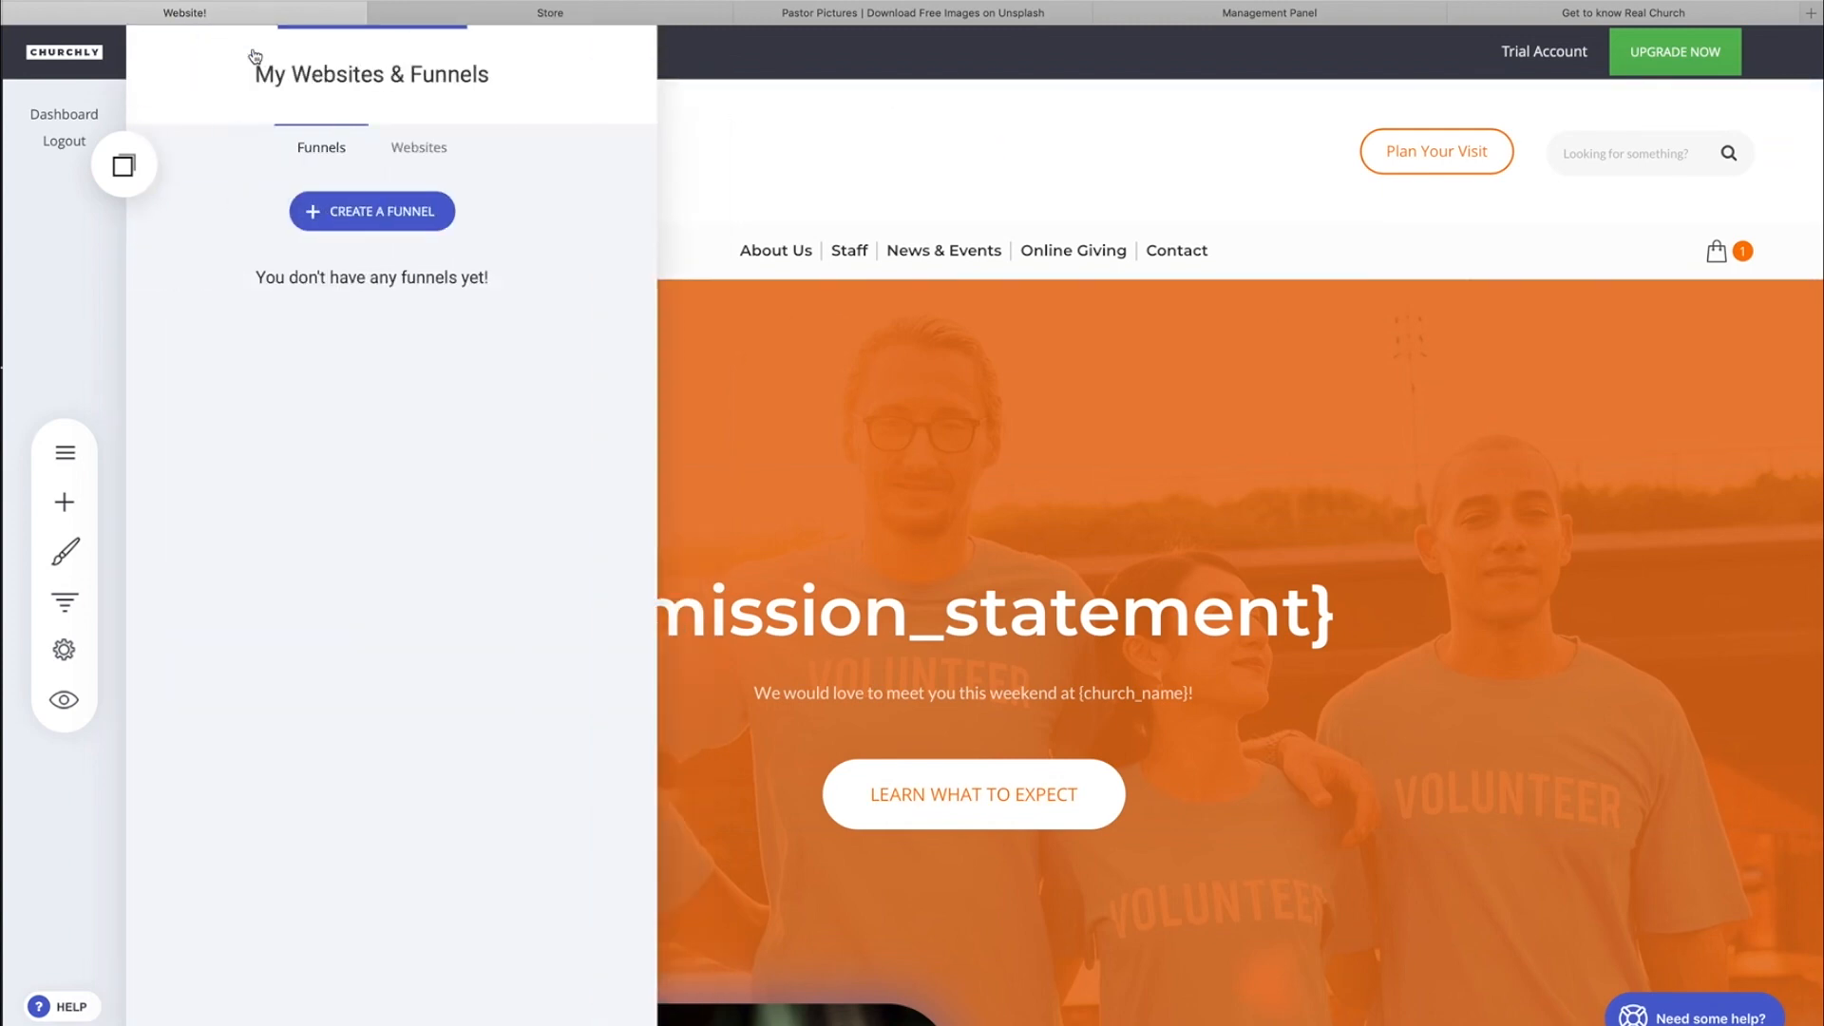
left_click(456, 147)
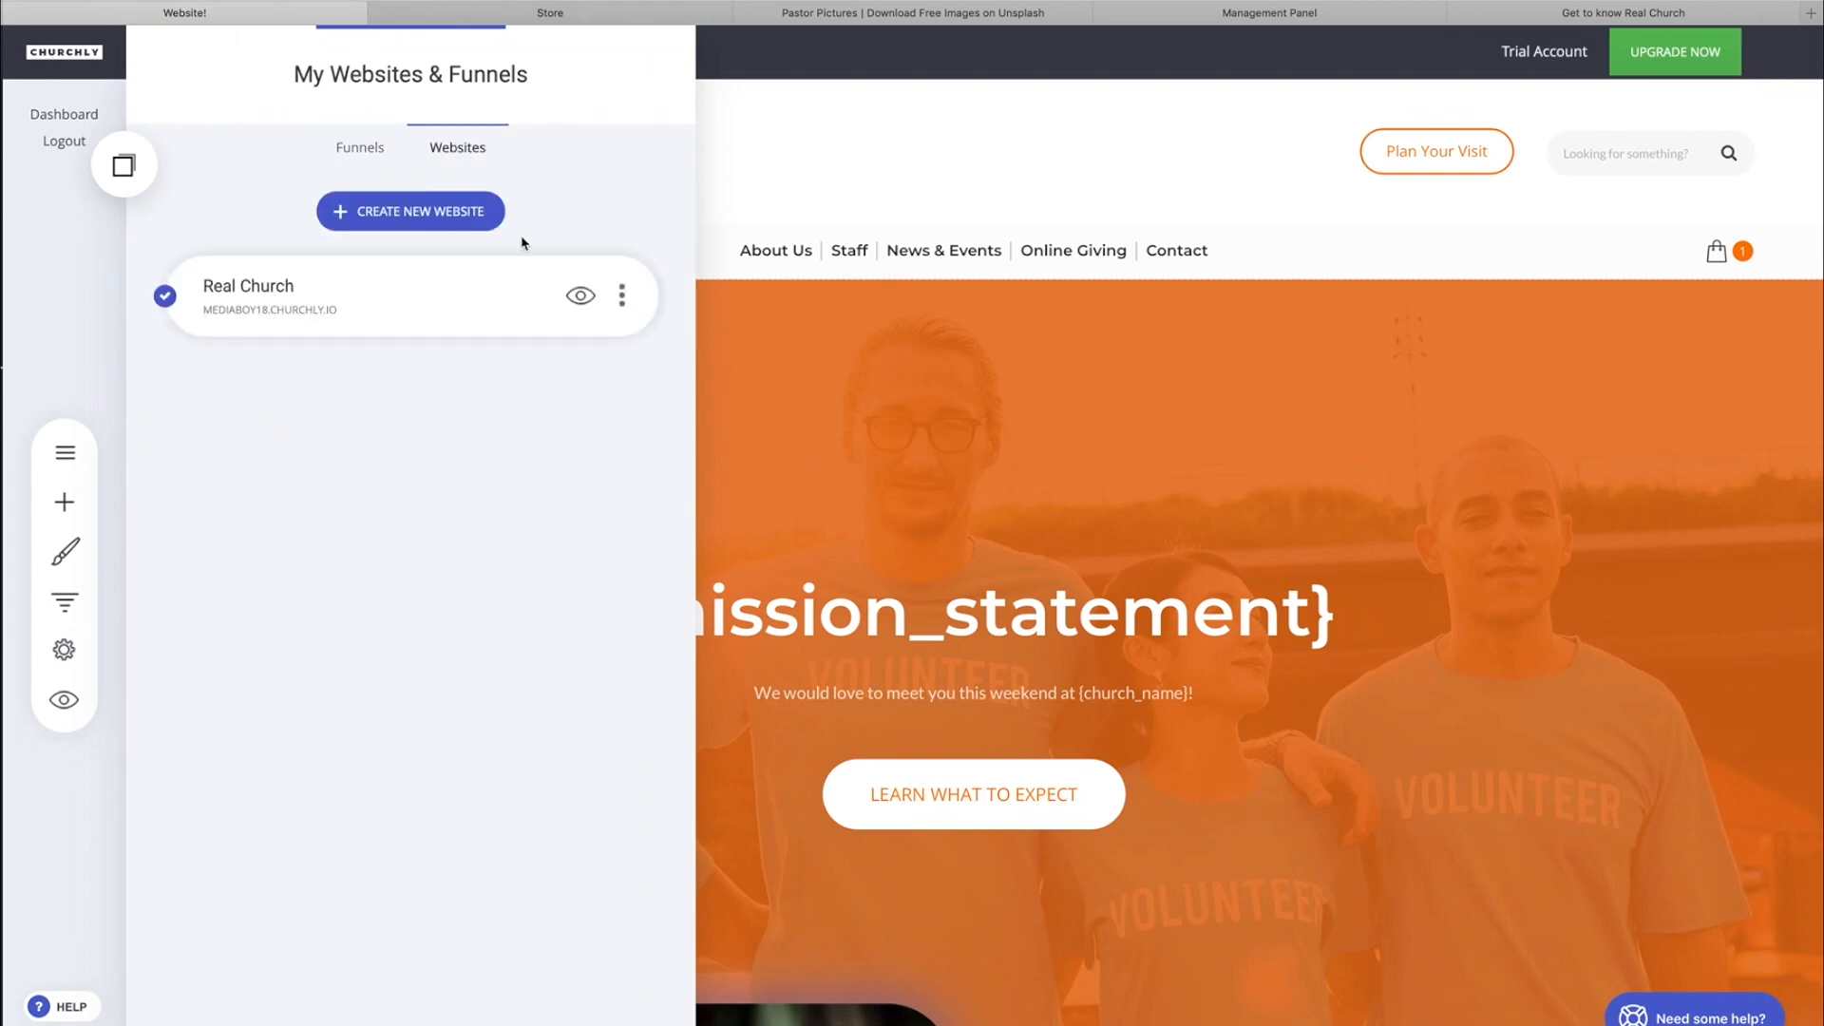
left_click(359, 150)
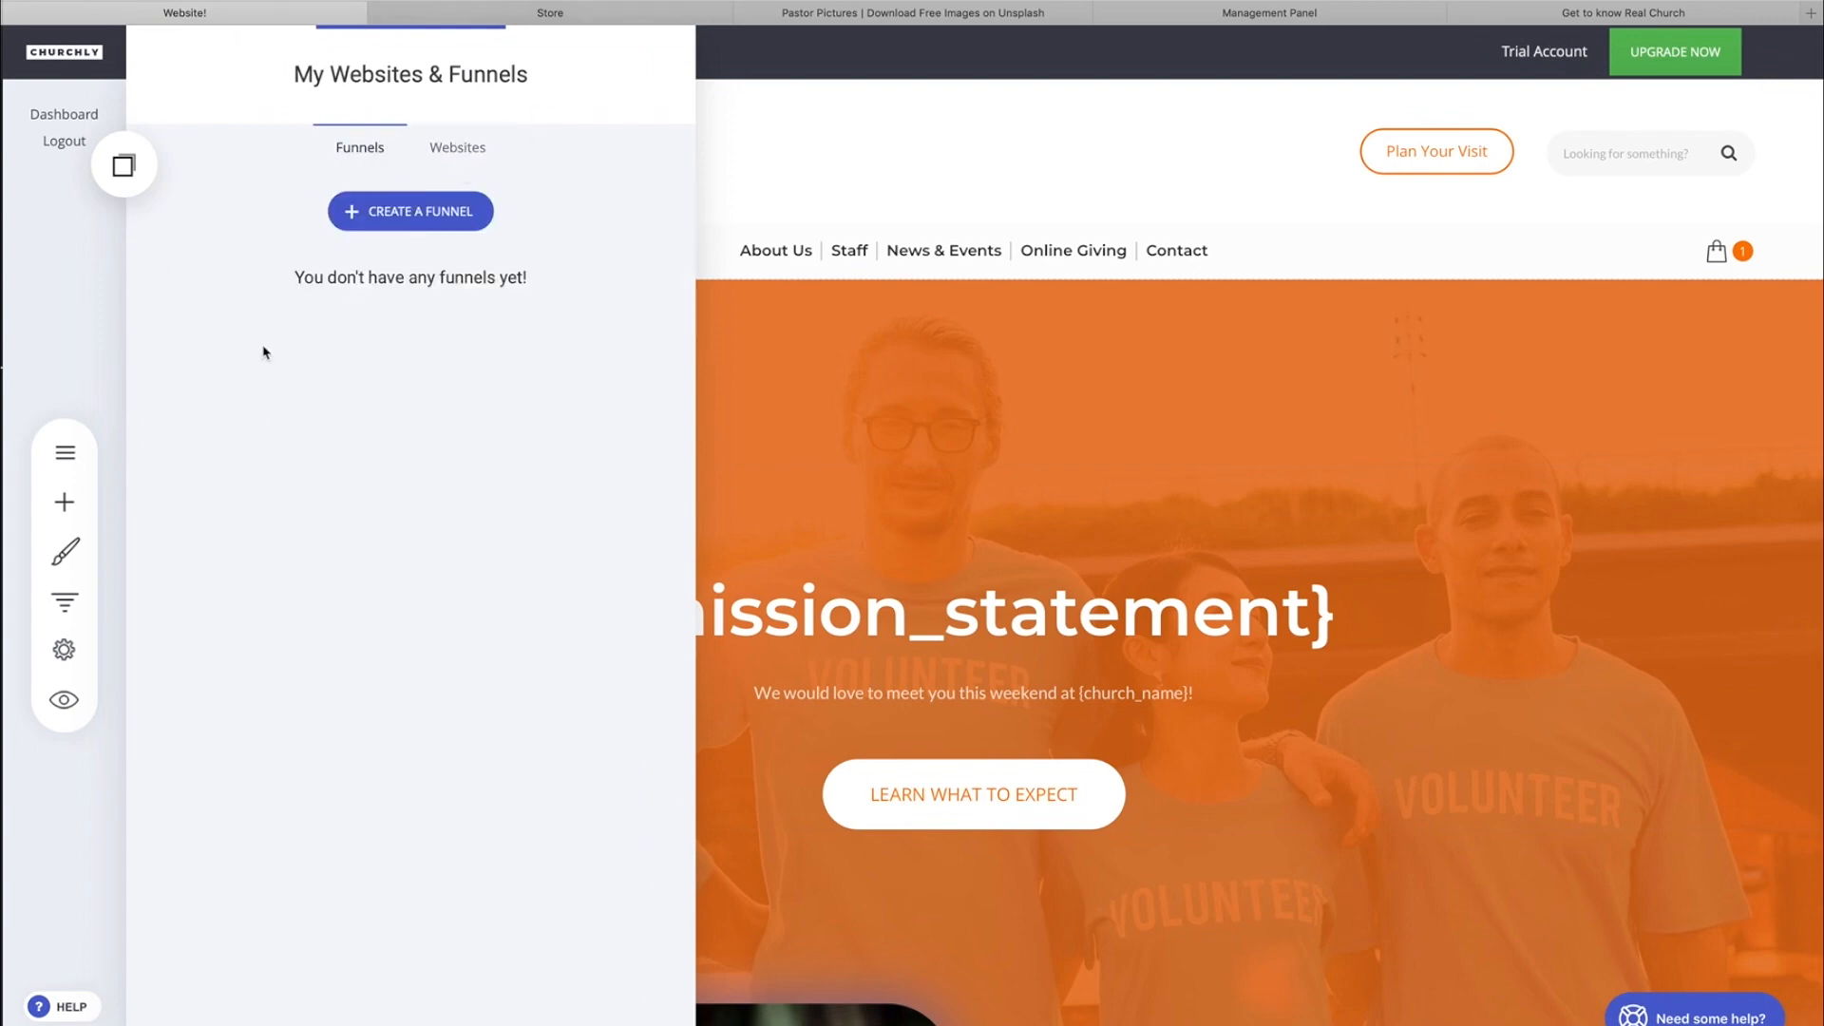
Start creating a funnel and browse the template categories, settling on Community Resources.
left_click(432, 226)
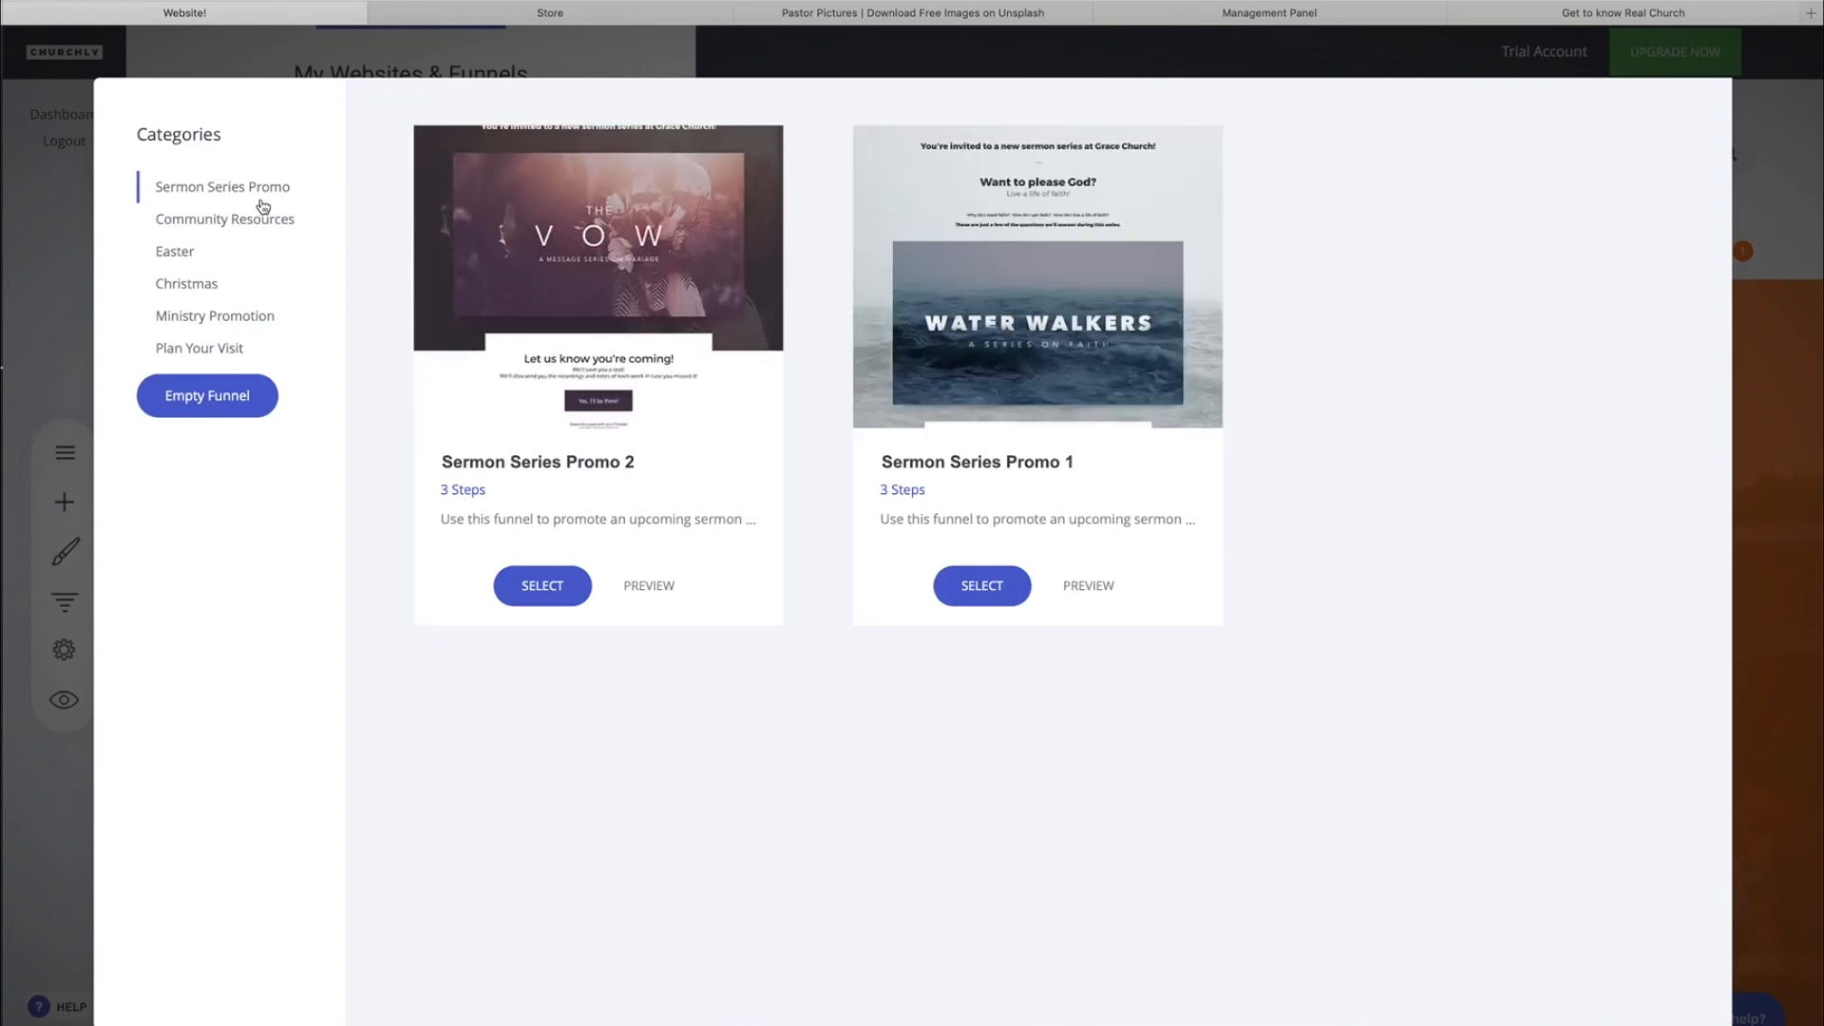
left_click(208, 323)
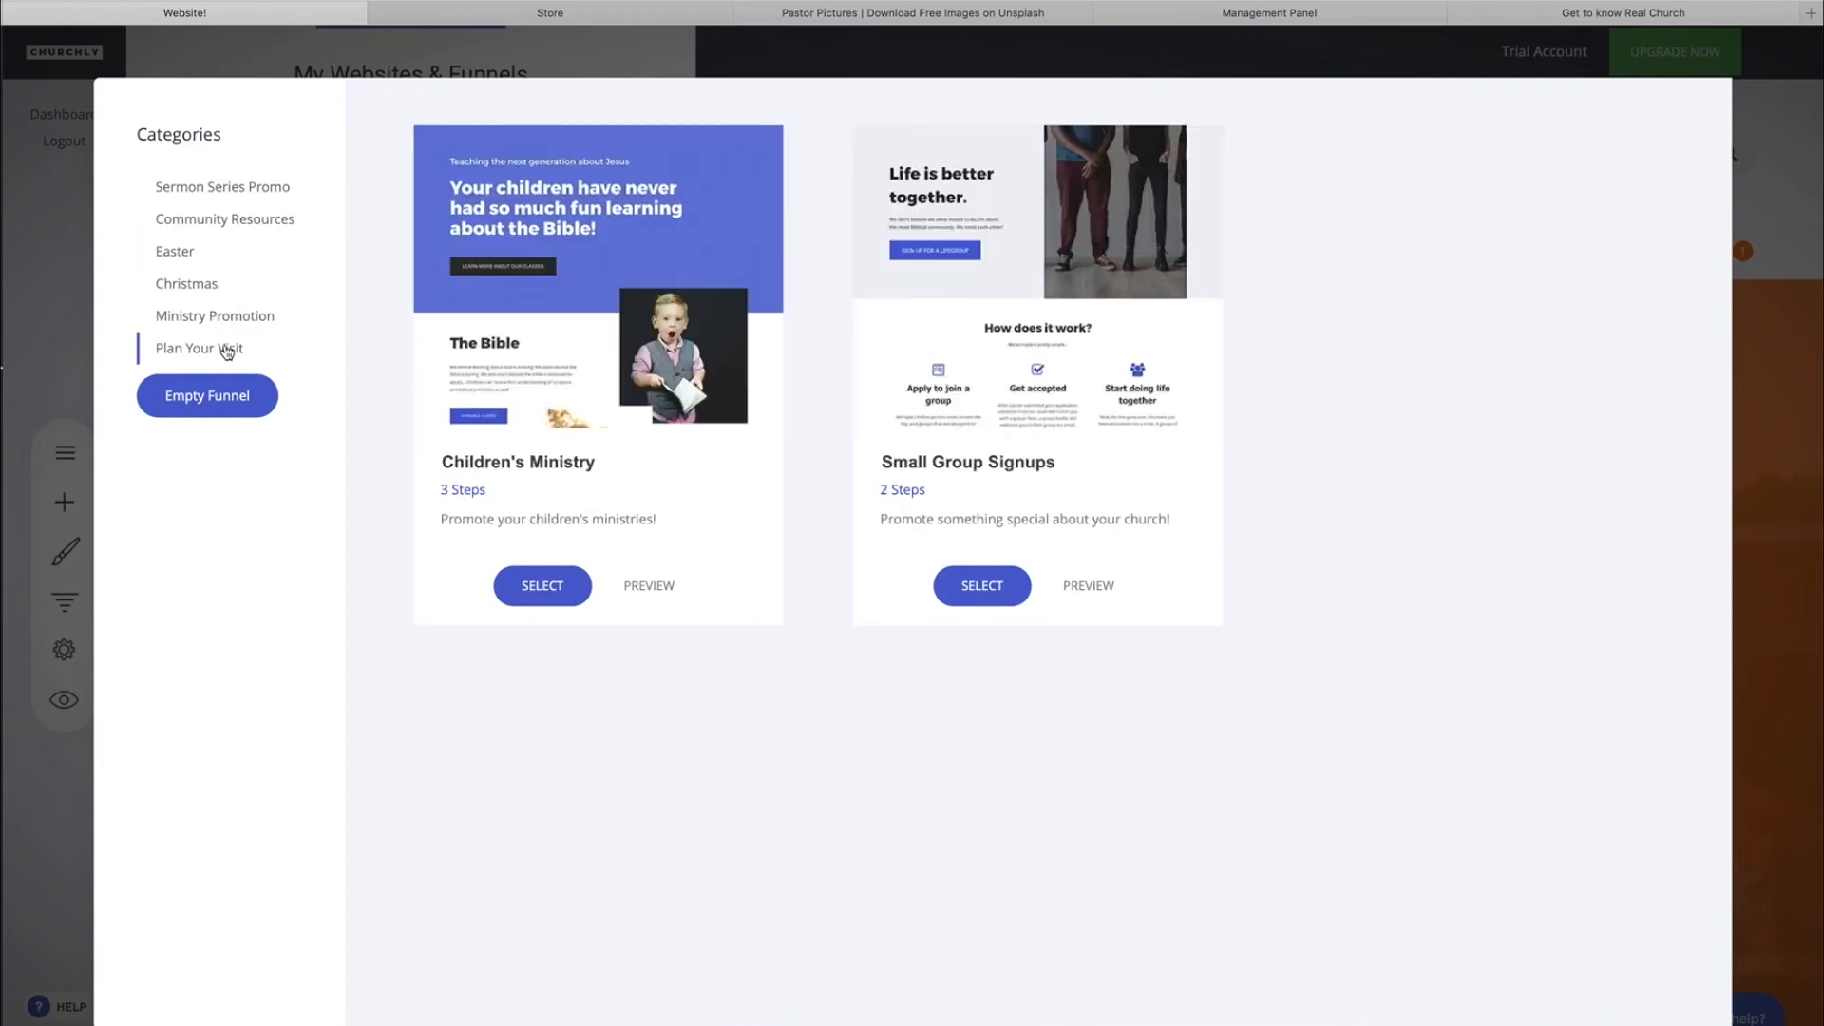
left_click(200, 292)
left_click(225, 220)
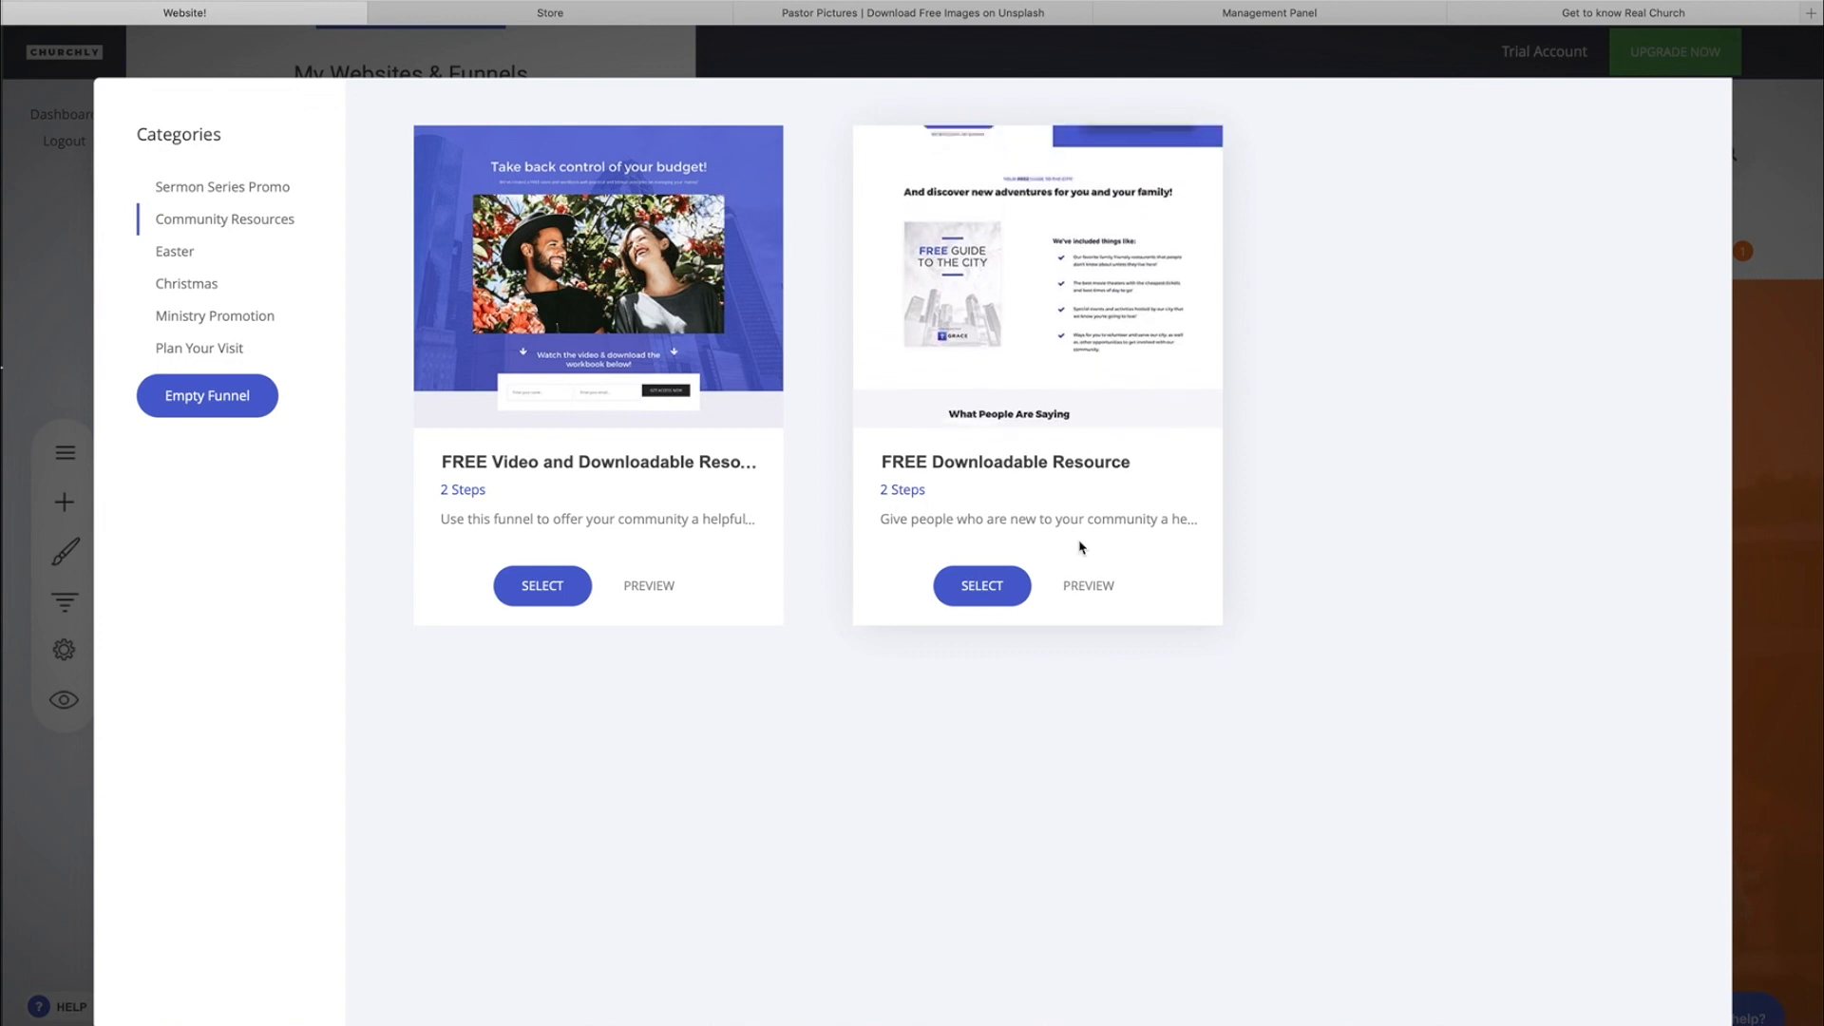
Preview both the Landing and Download steps of the FREE Downloadable Resource funnel template, then return to the template list.
left_click(1092, 583)
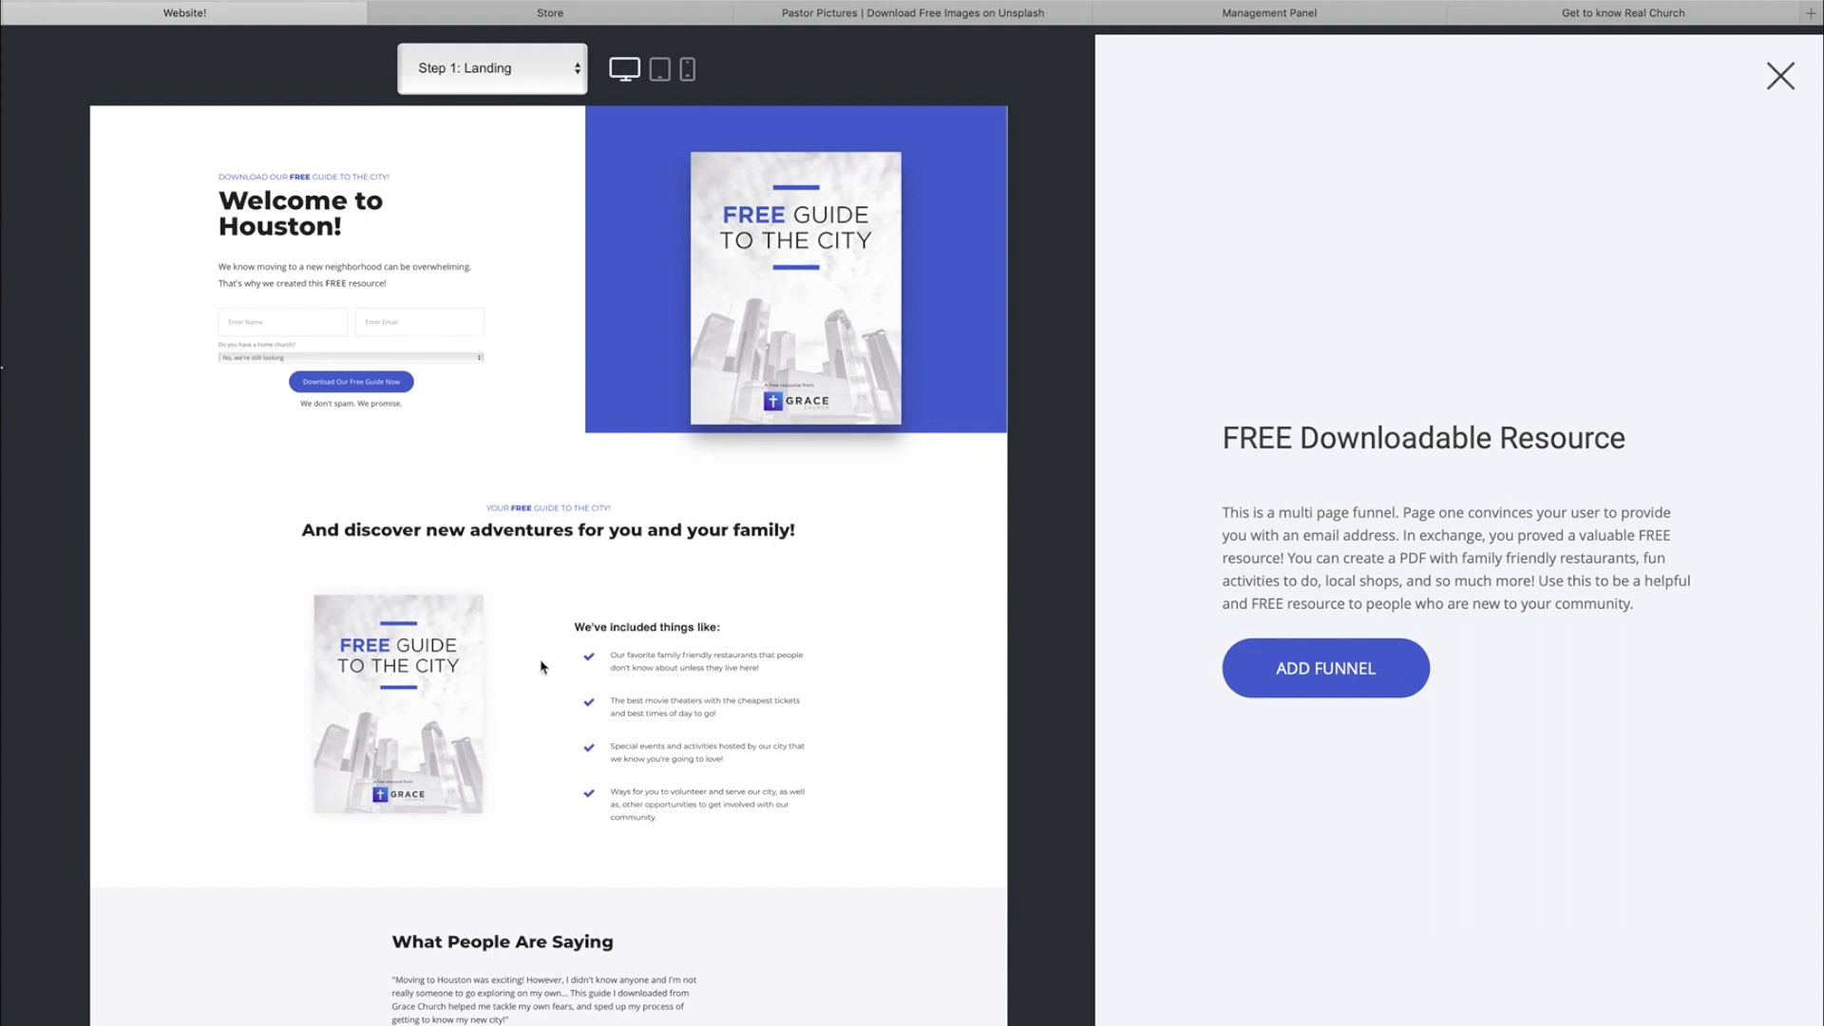
scroll(541, 666, "down", 1)
scroll(541, 667, "up", 1)
scroll(523, 674, "down", 5)
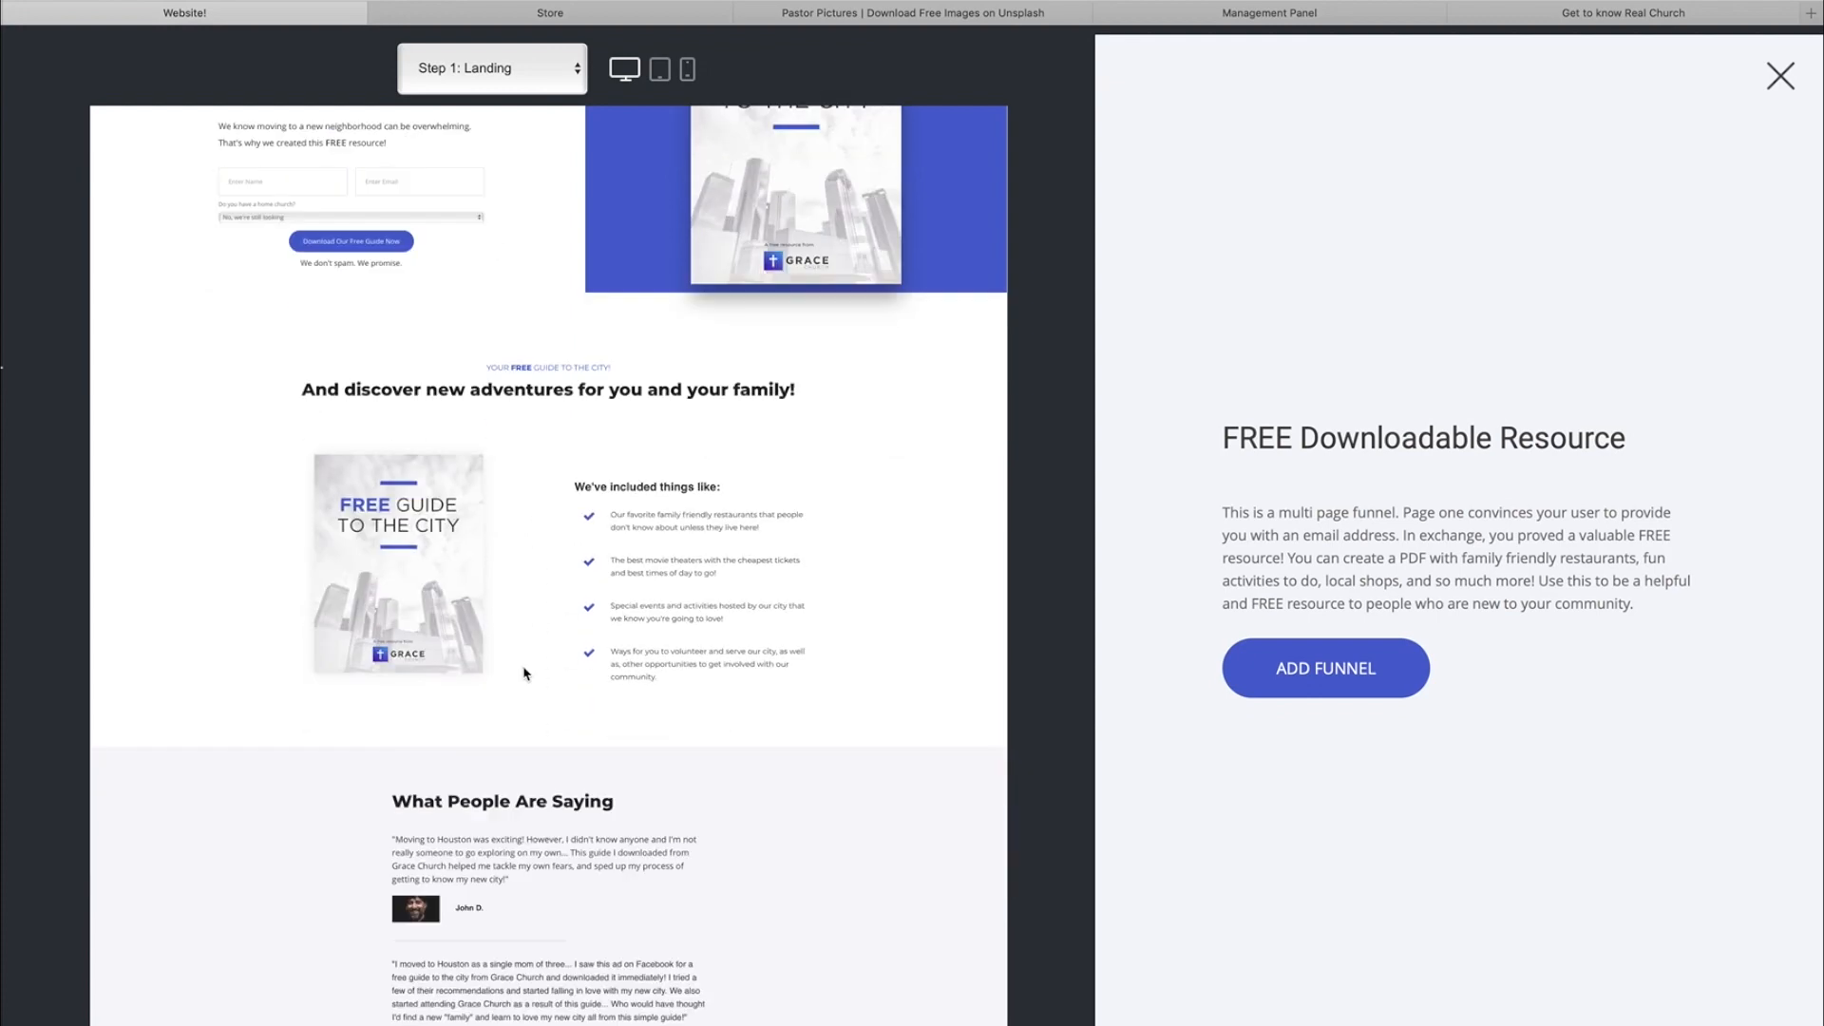
scroll(589, 380, "up", 5)
left_click(491, 67)
left_click(475, 86)
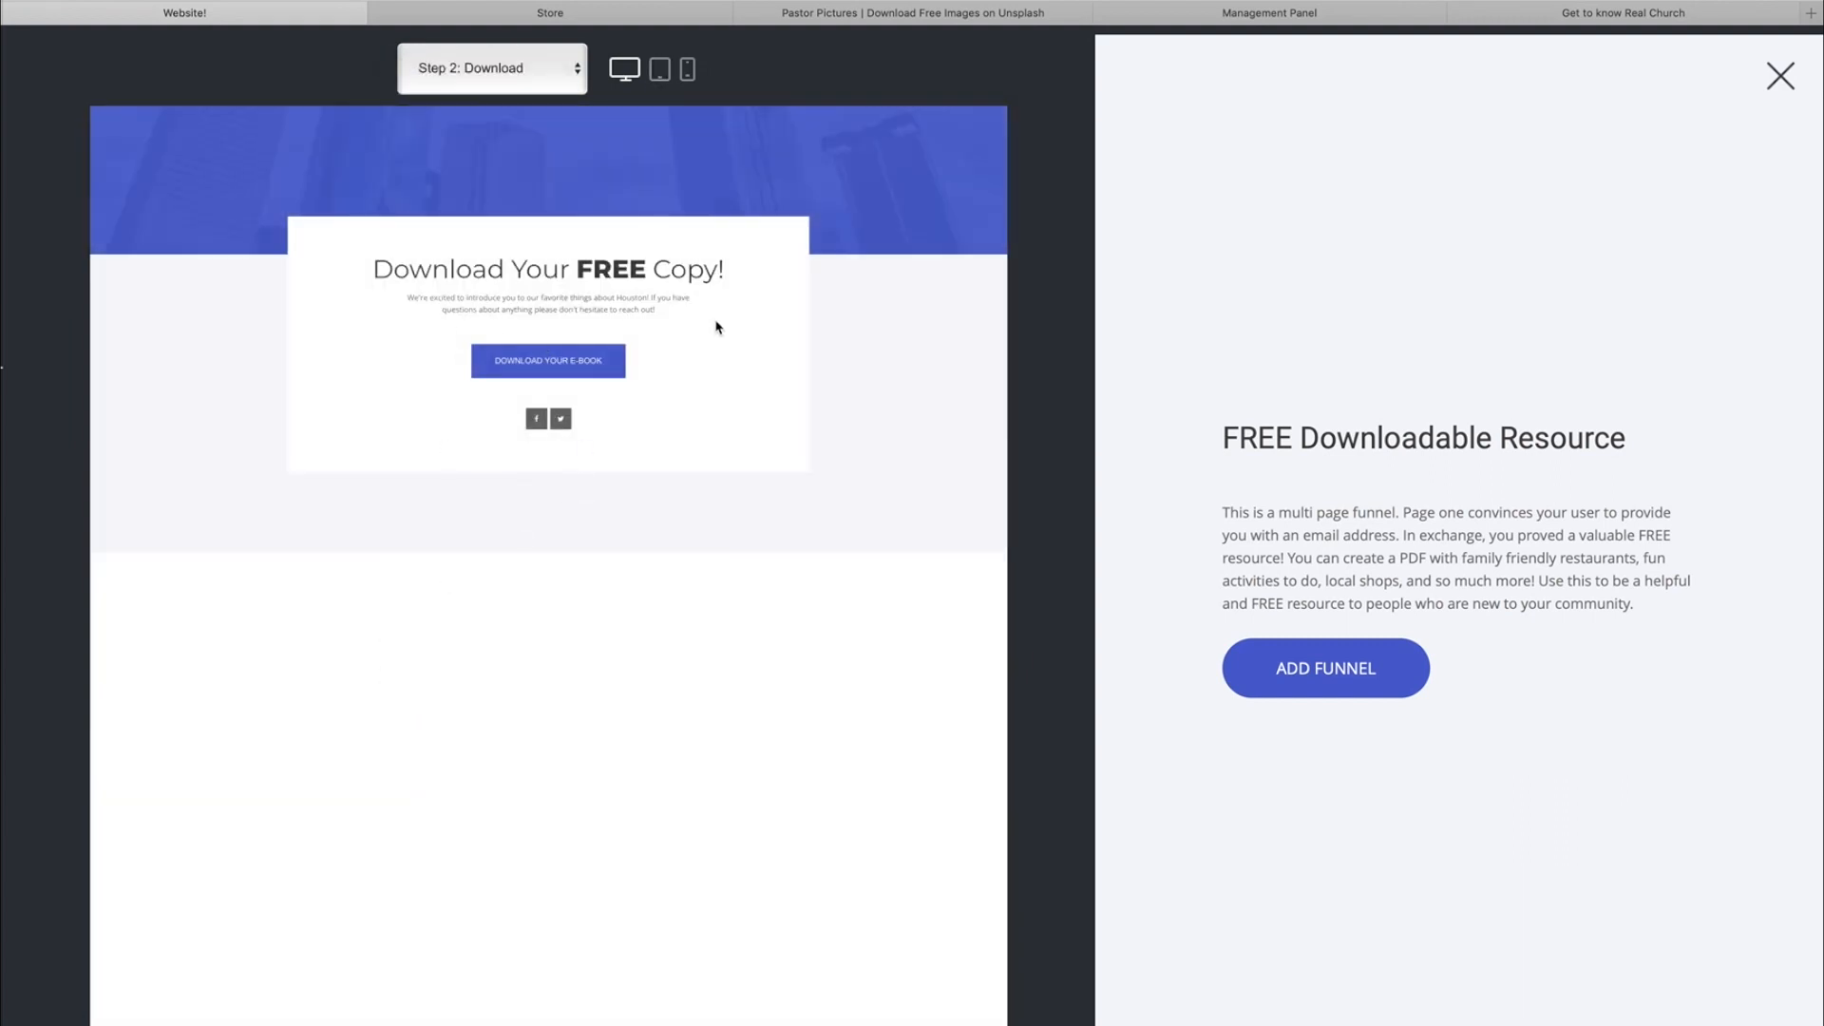
left_click(1781, 76)
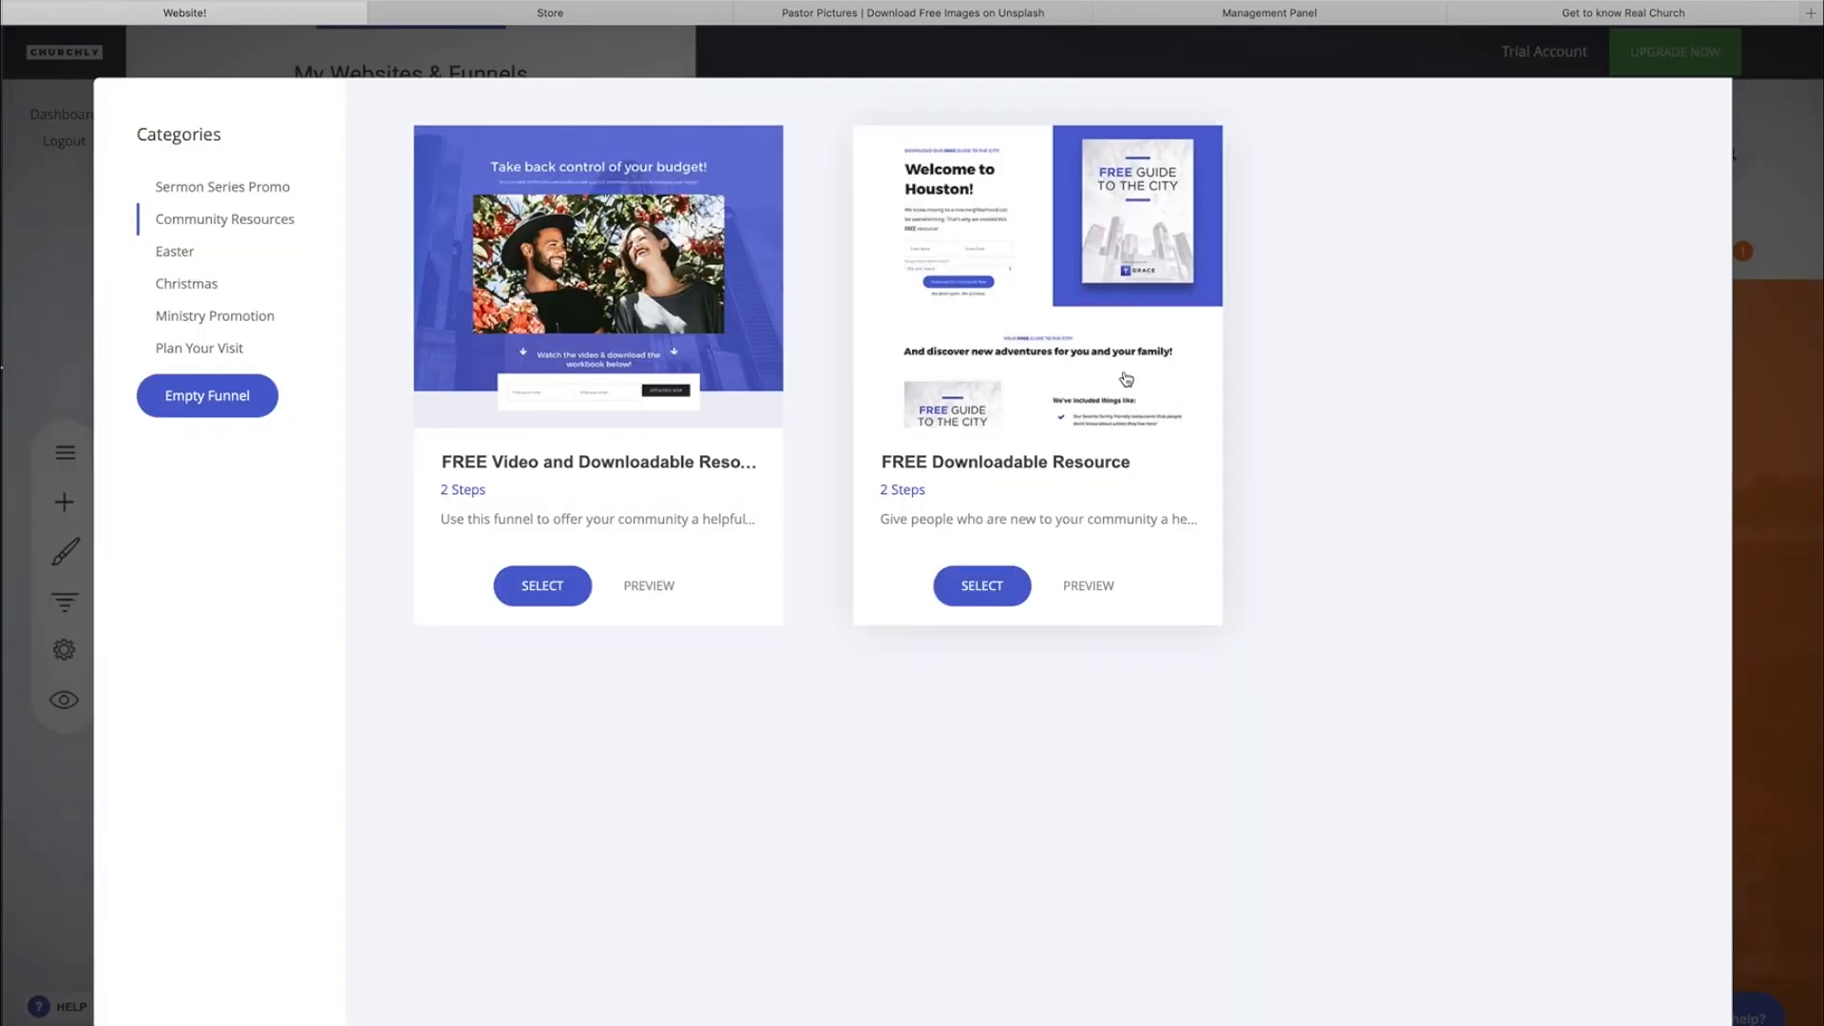
Create a funnel from the FREE Downloadable Resource template and name it Free Community Resource.
left_click(983, 587)
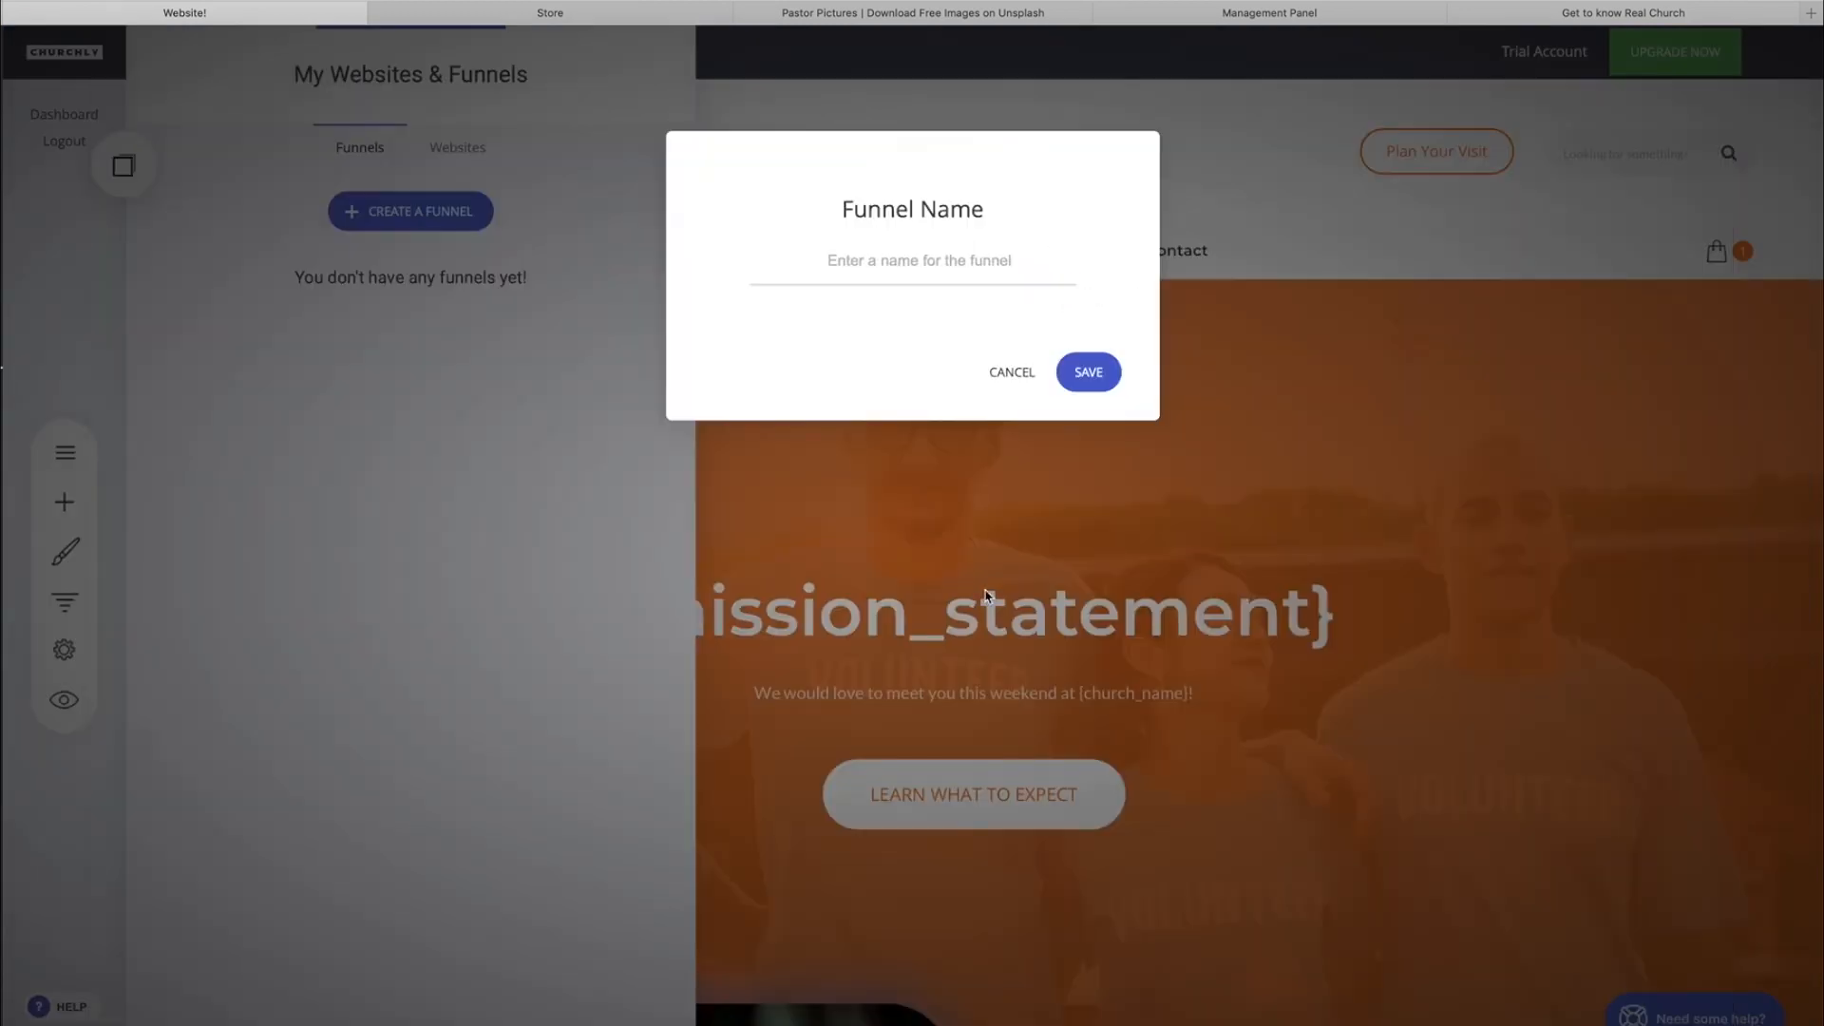
left_click(916, 266)
type("Free Comm")
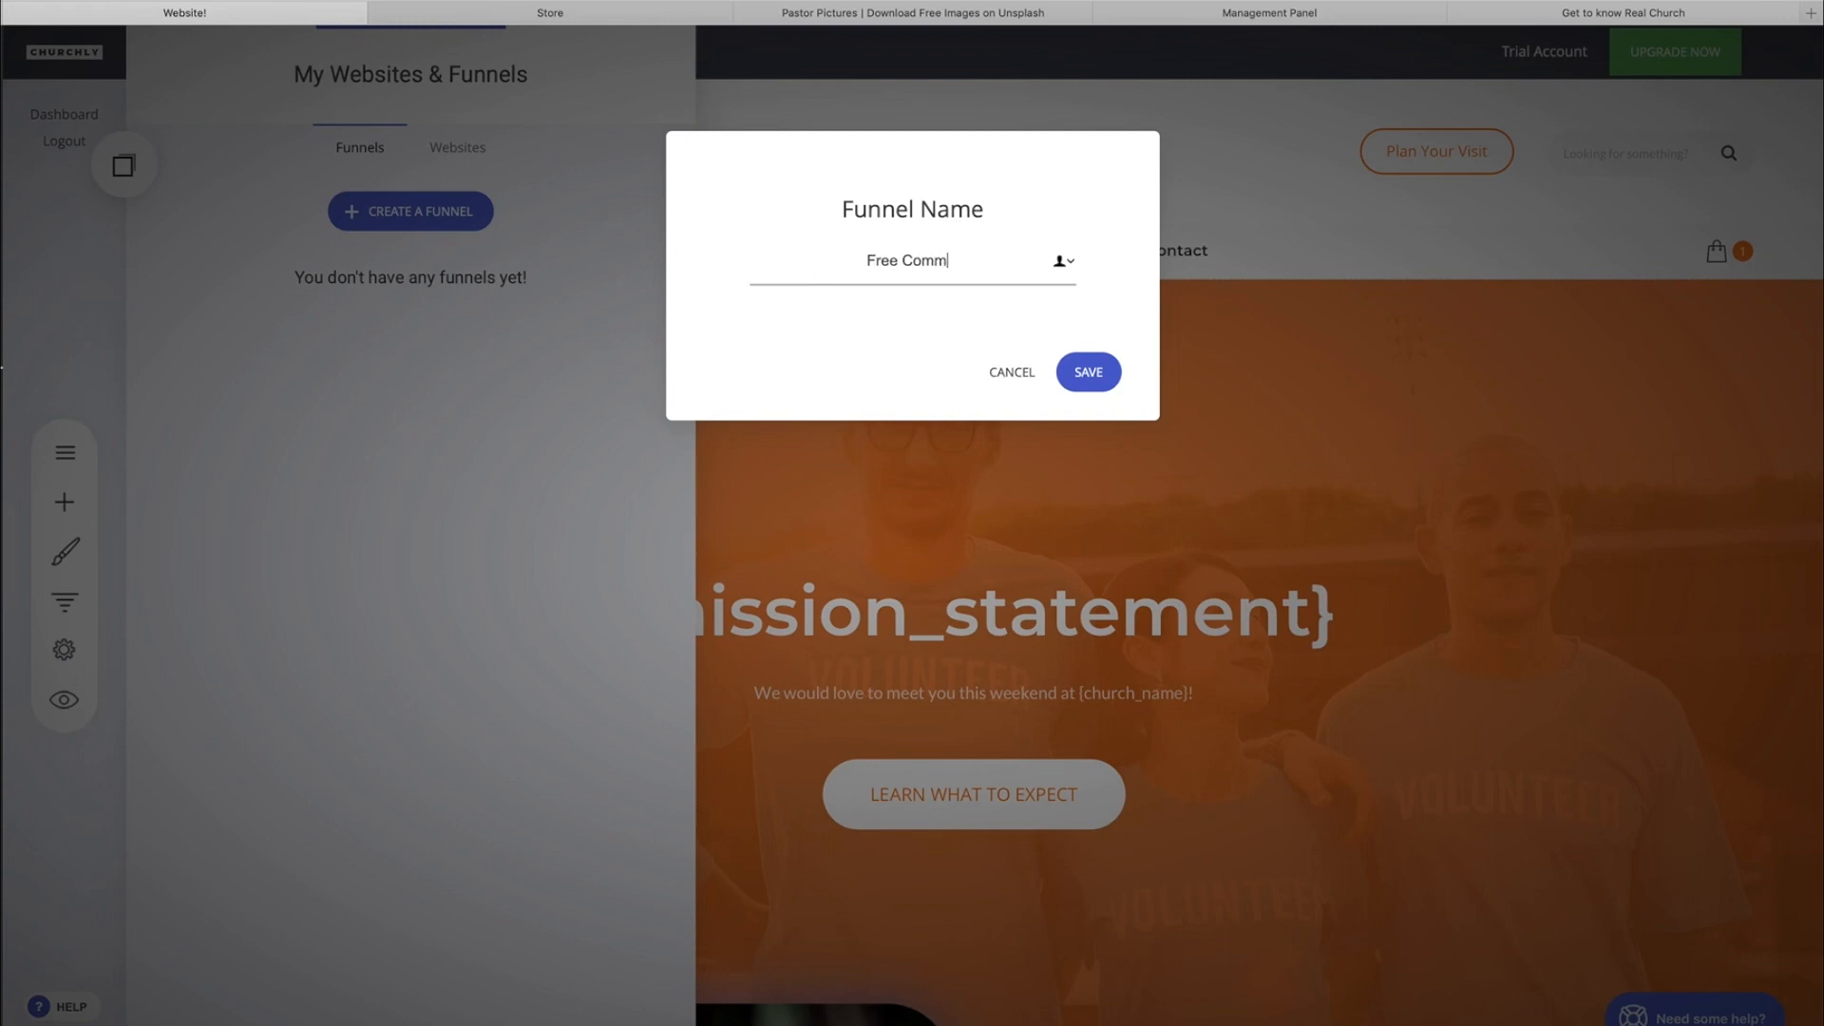
type("unity Resource")
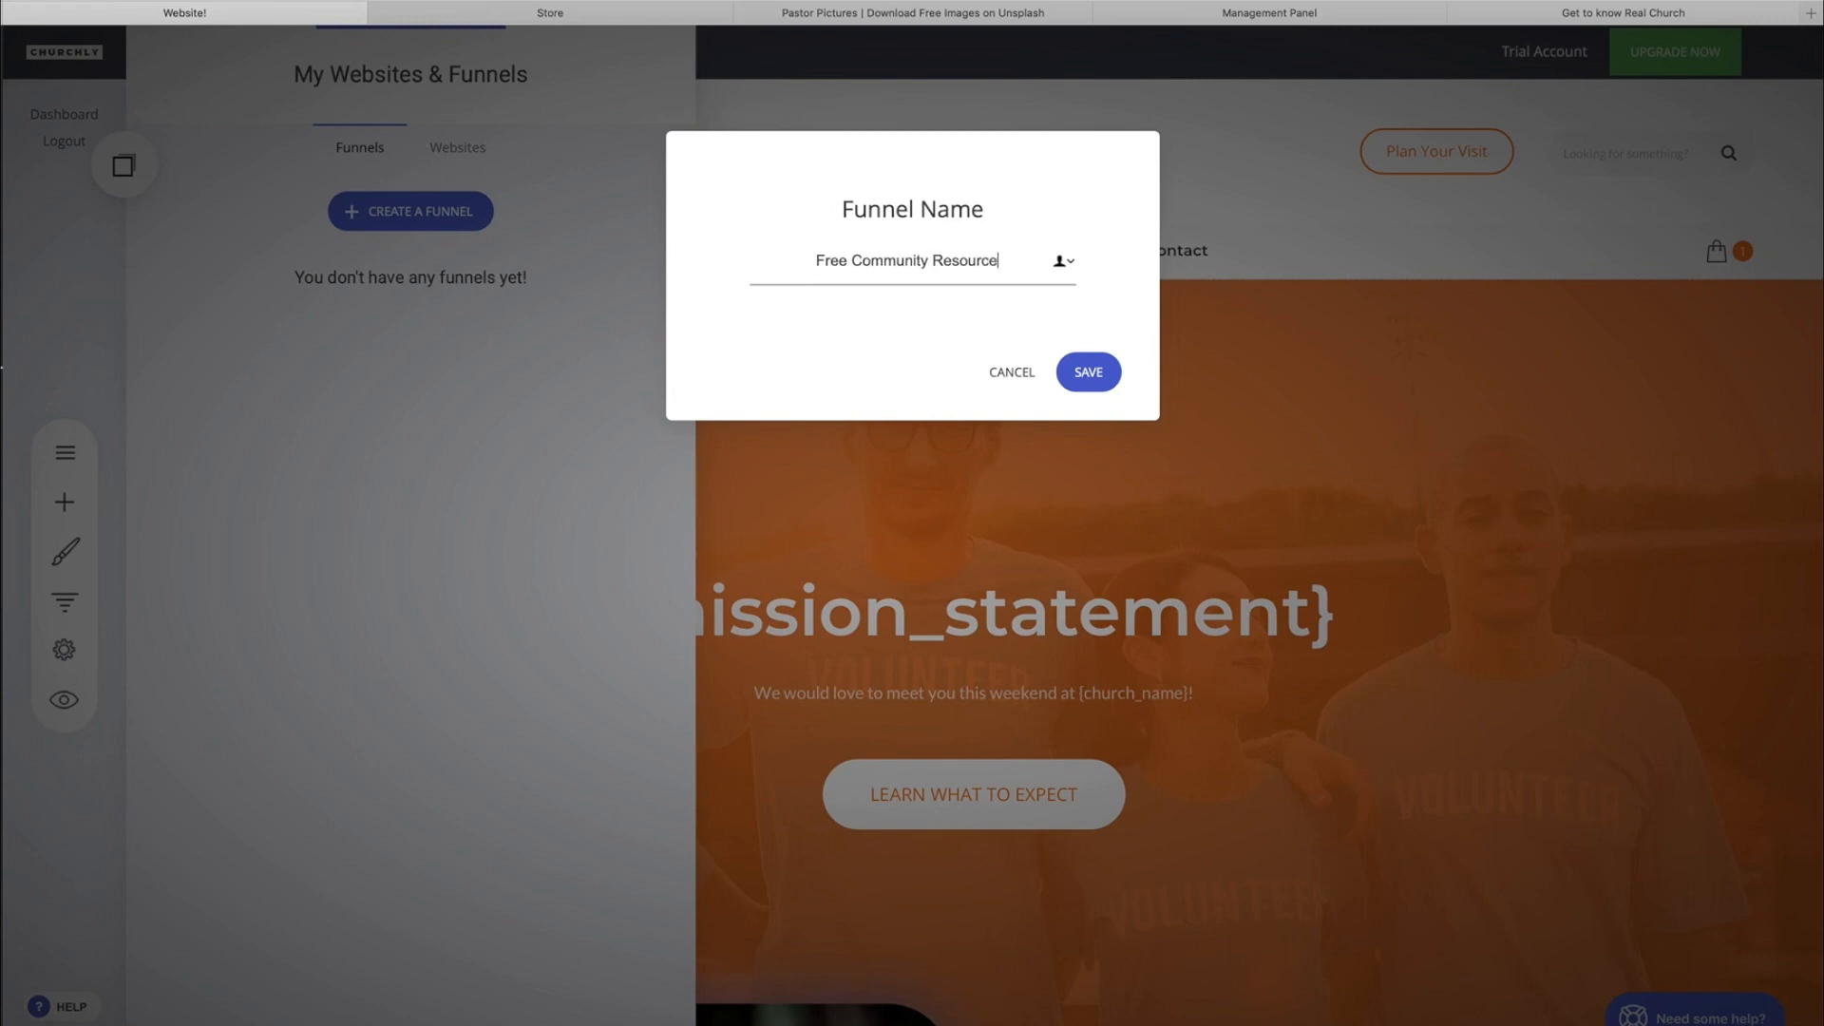
left_click(1105, 380)
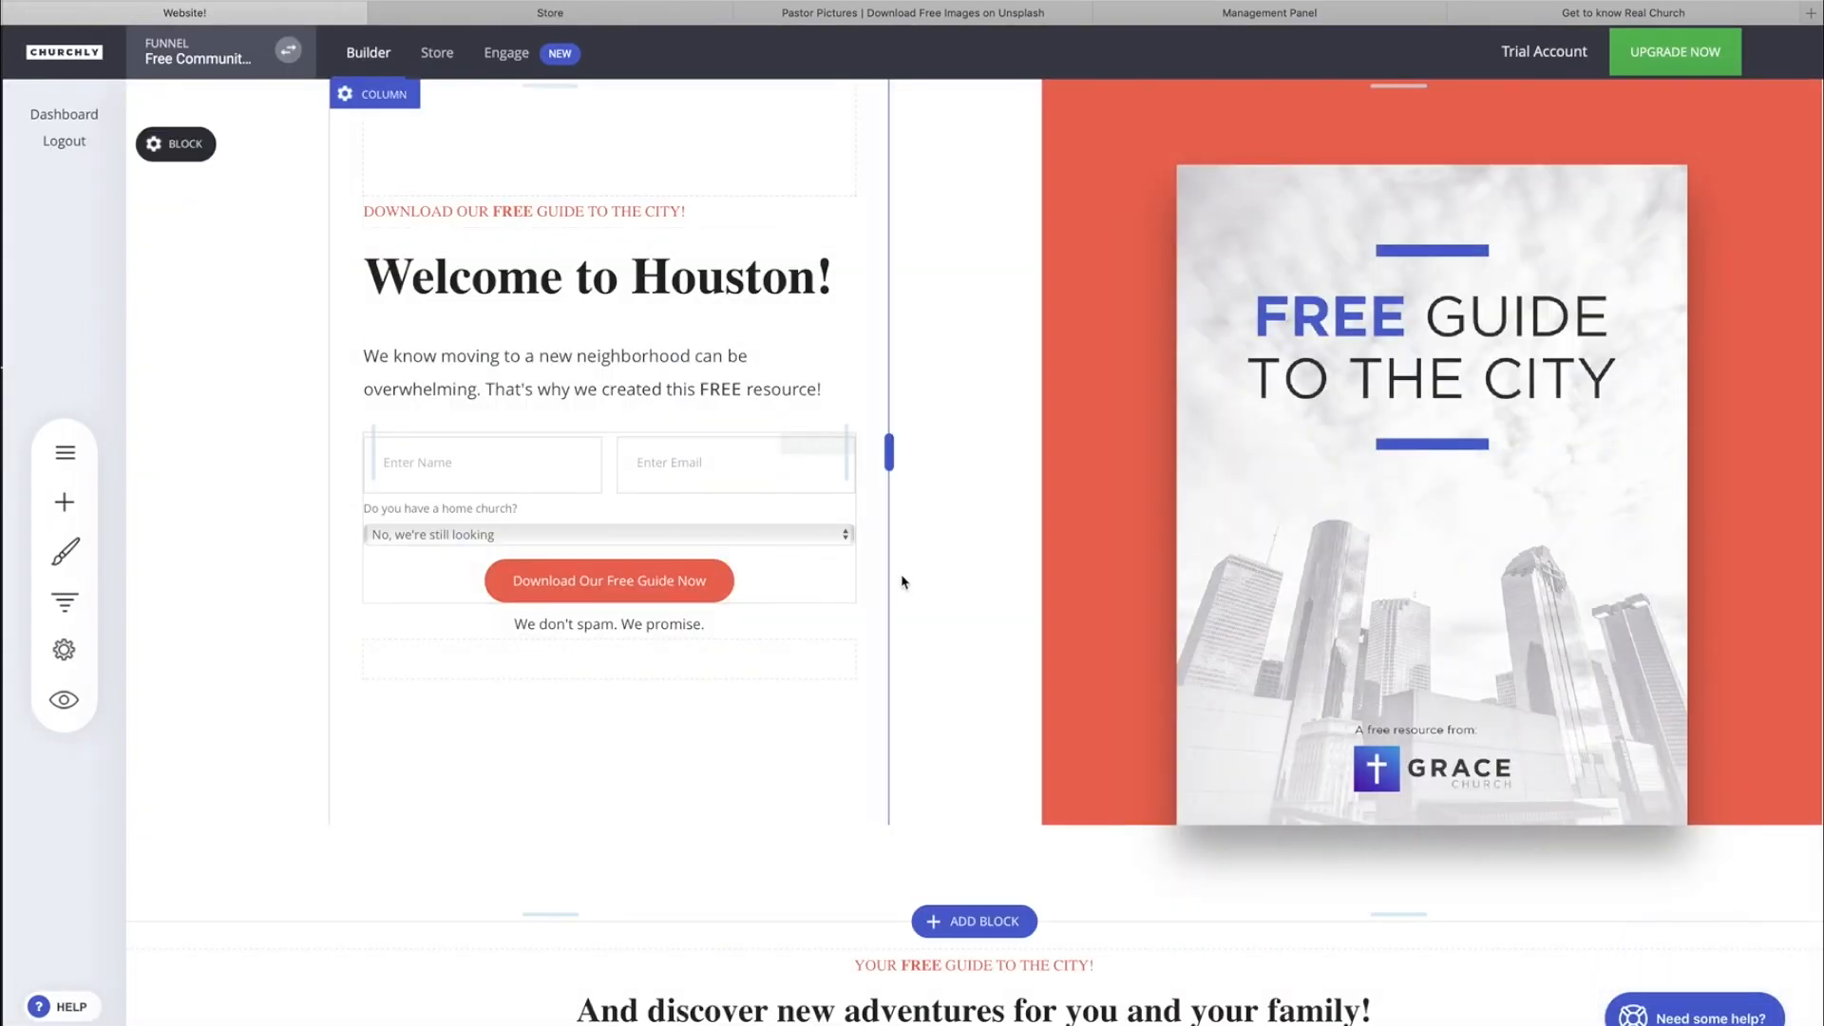
Look over the upper sections of the funnel's landing page, including the welcome form and the guide cover.
scroll(1045, 703, "down", 2)
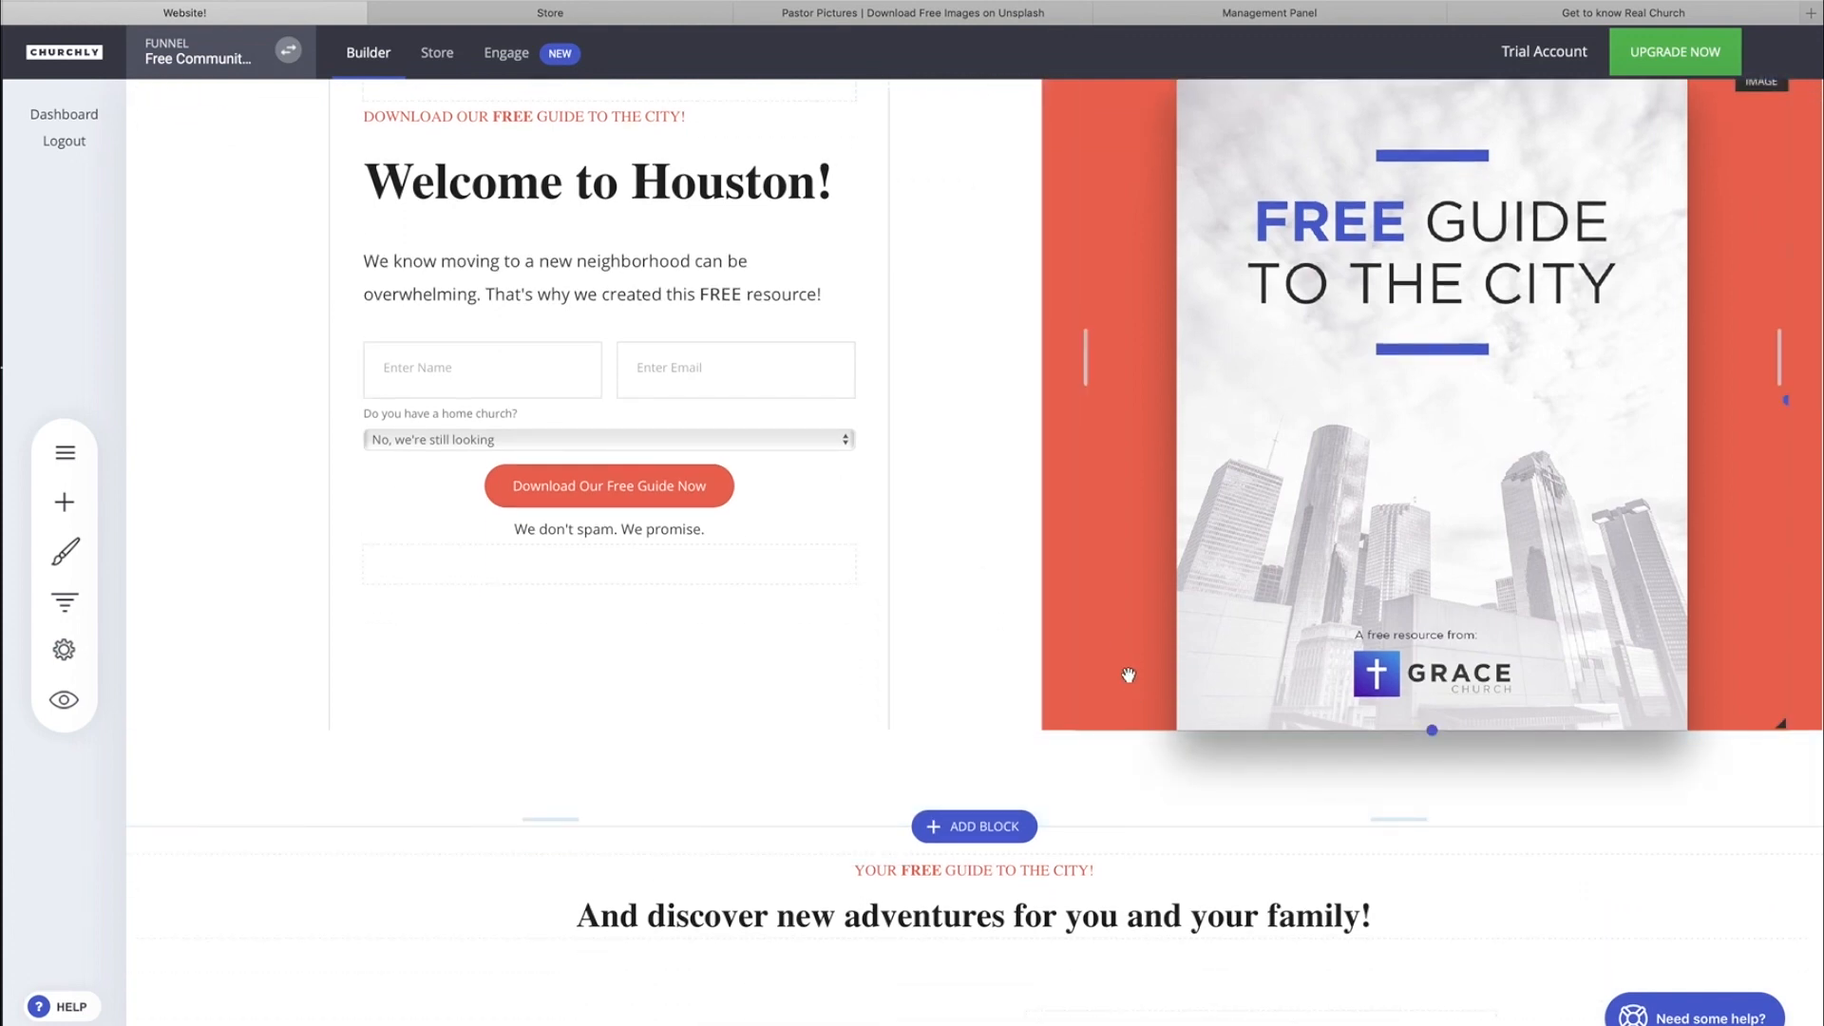
scroll(1054, 567, "up", 2)
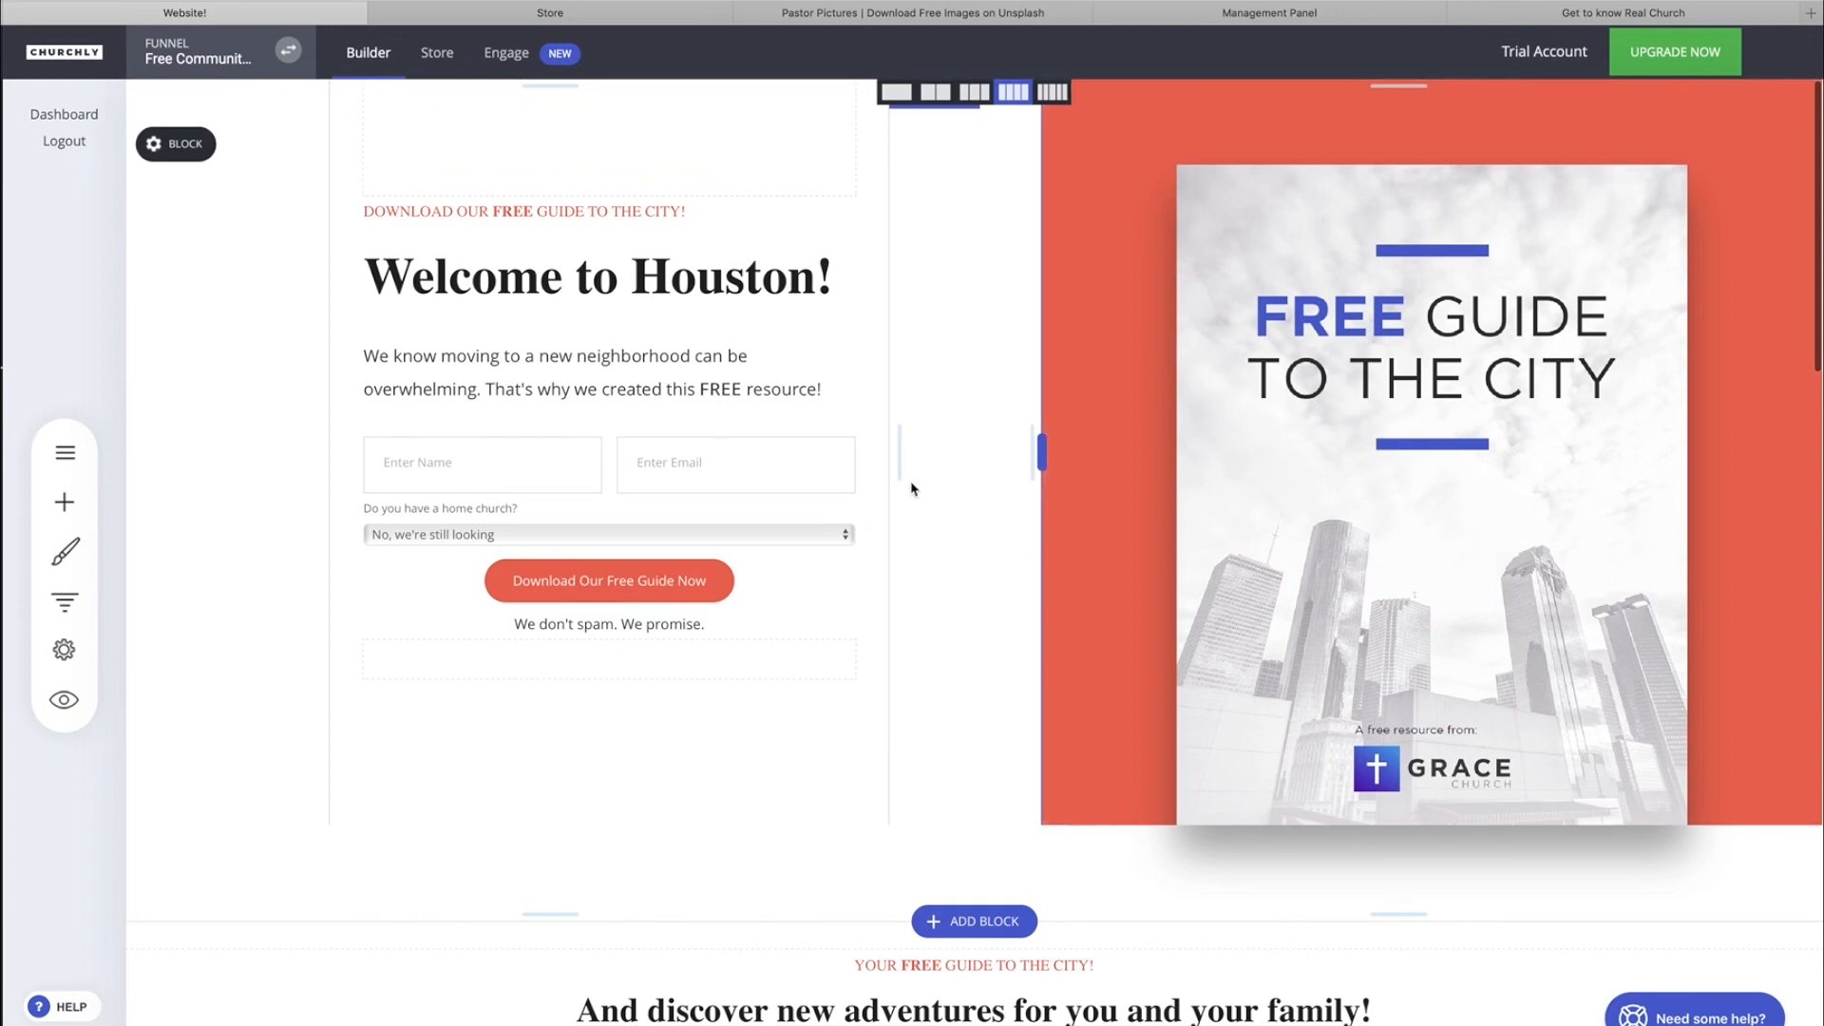
scroll(920, 319, "down", 5)
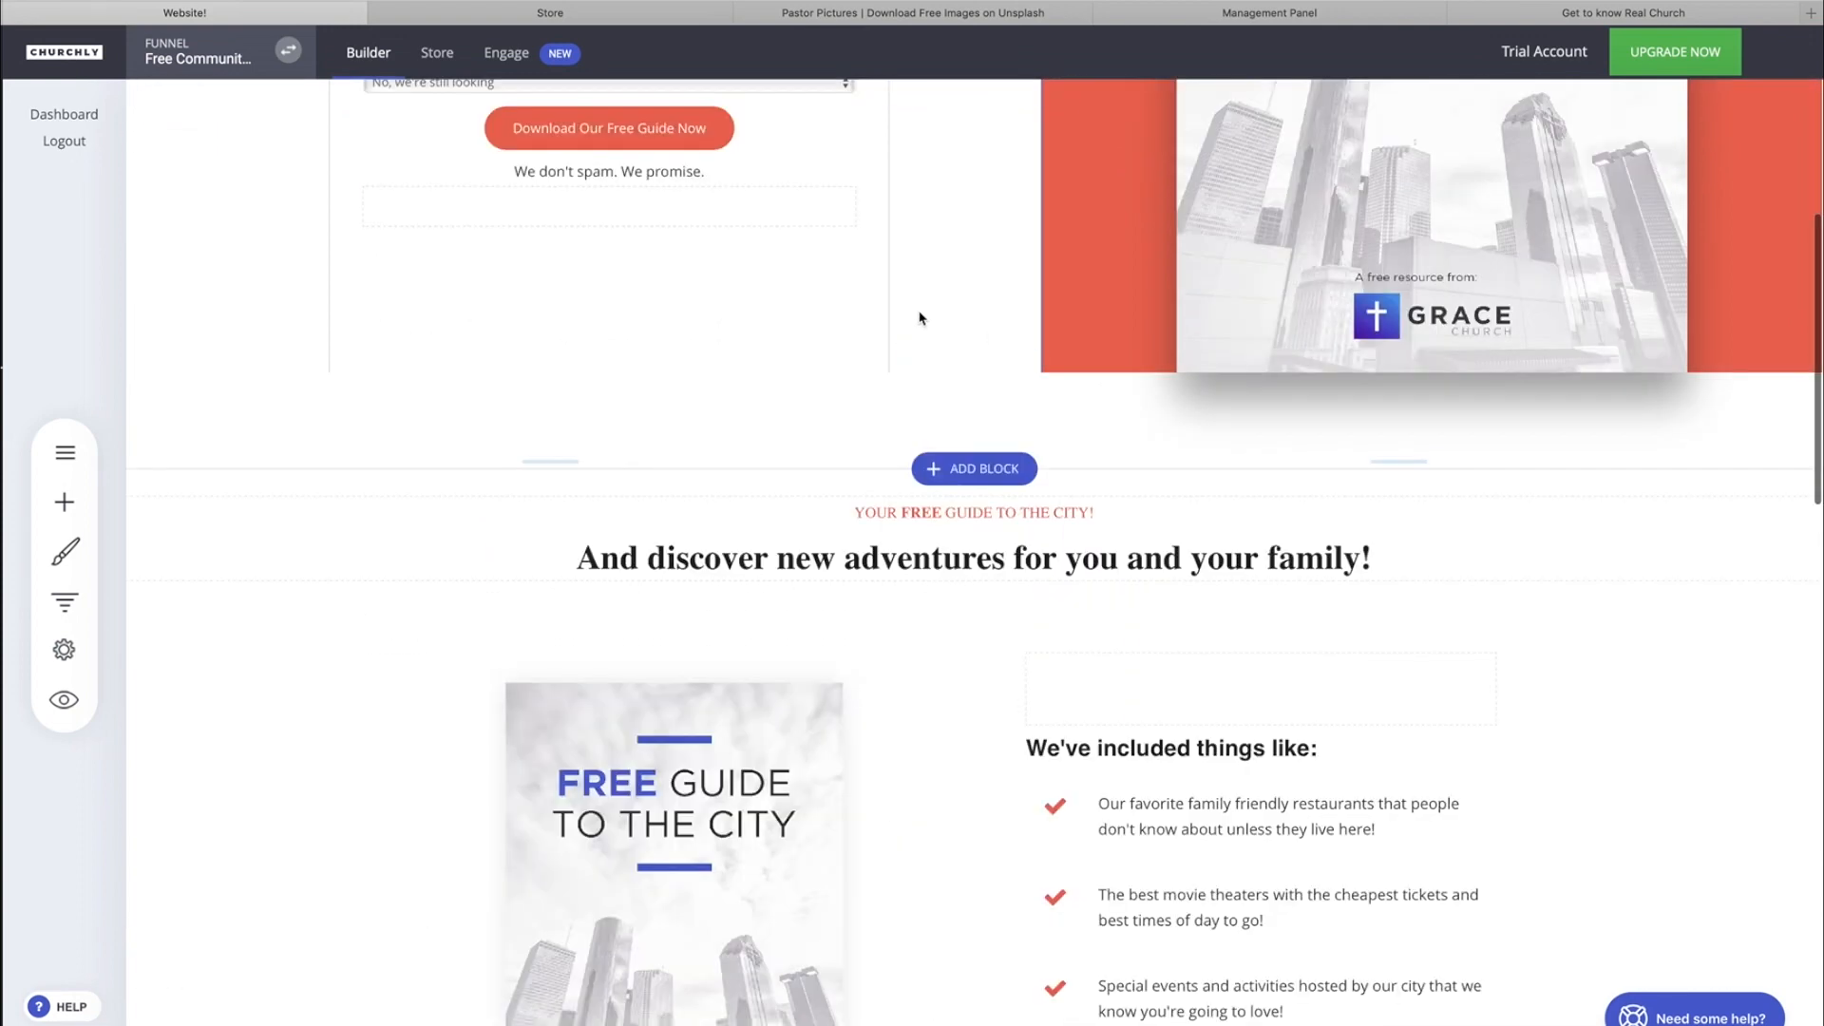
scroll(919, 317, "up", 5)
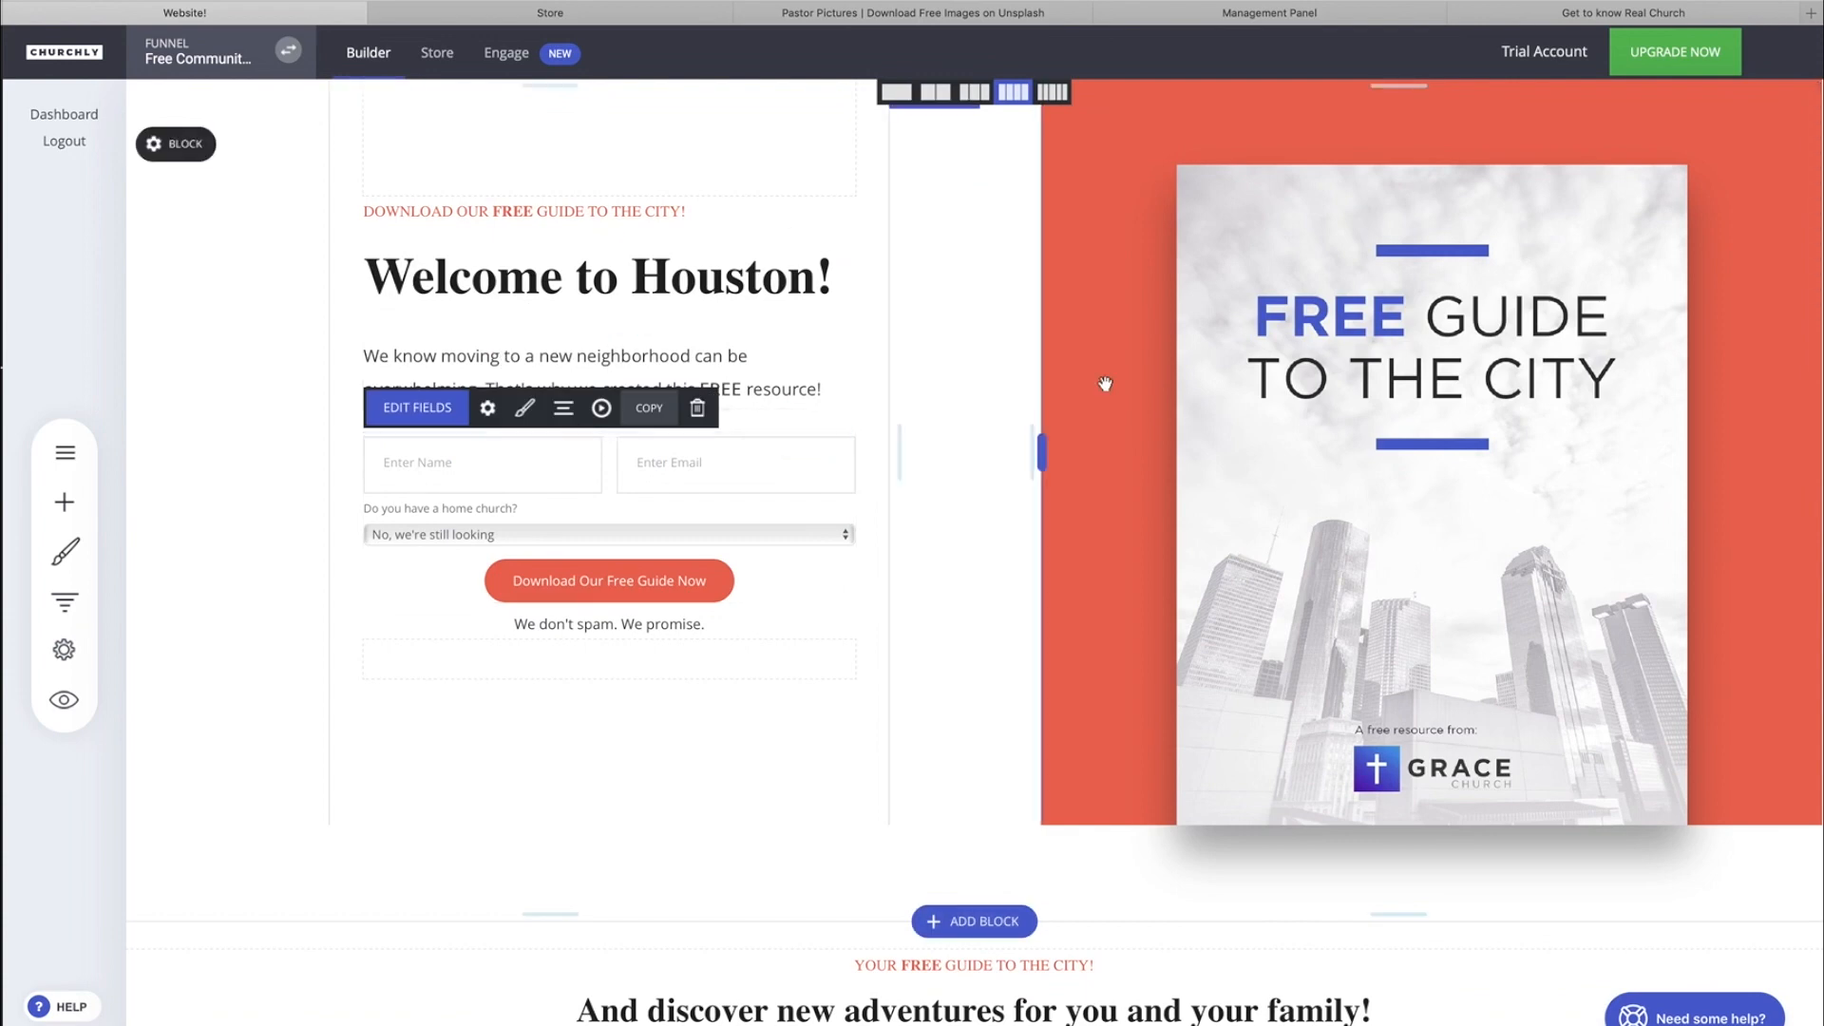
scroll(1350, 560, "down", 1)
scroll(1349, 557, "down", 3)
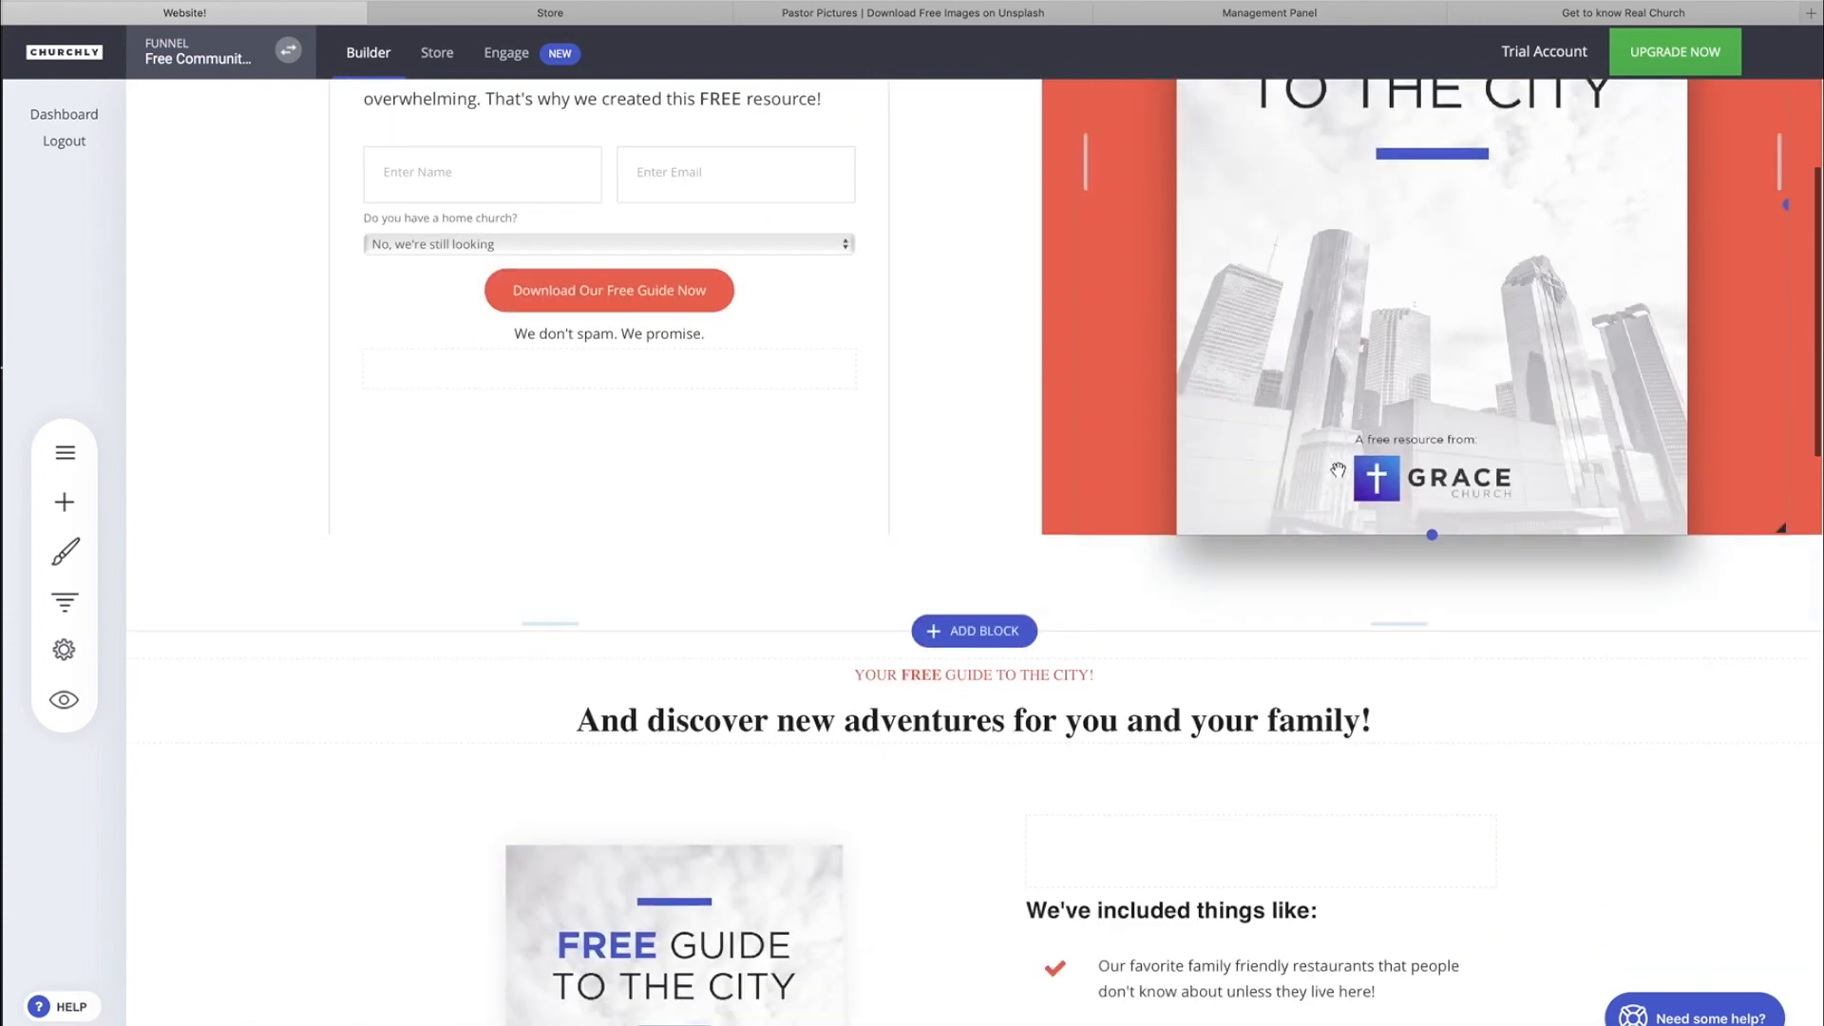
scroll(1368, 665, "up", 3)
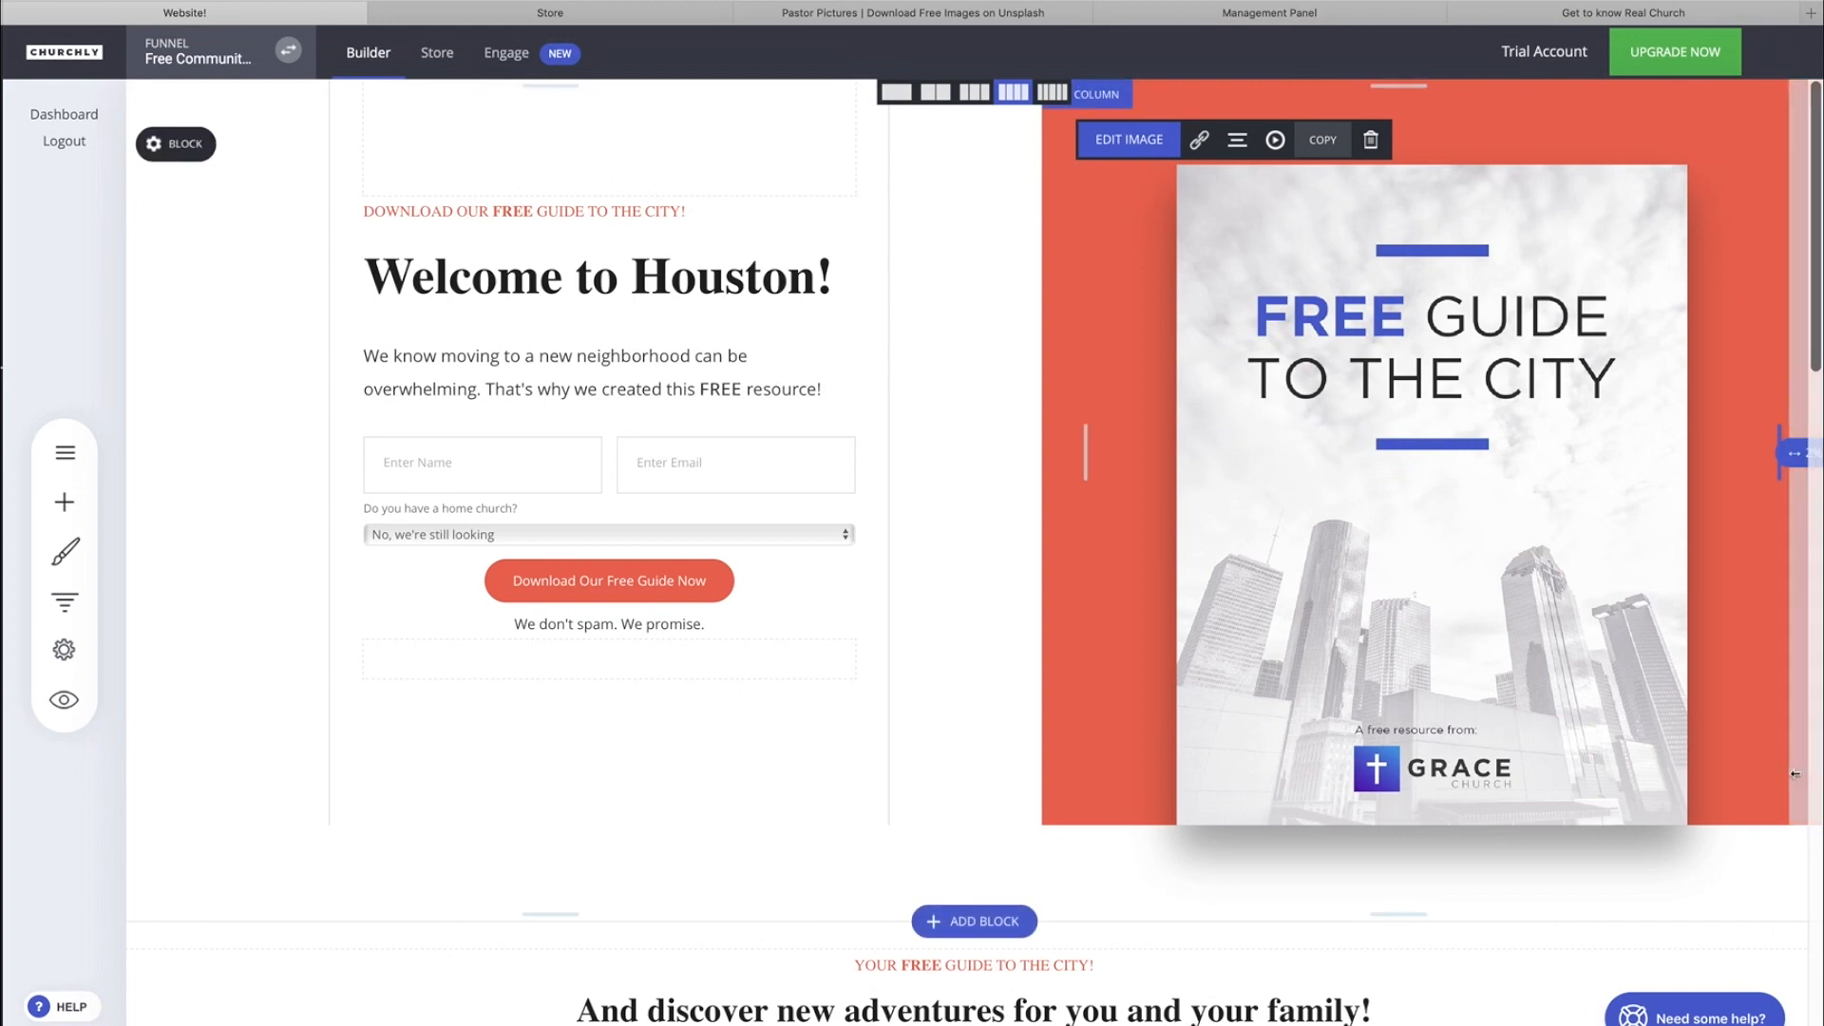
Reduce the spacing above the large guide cover image to about 59 px and add a spacer widget beneath the image.
mouse_move(1399, 132)
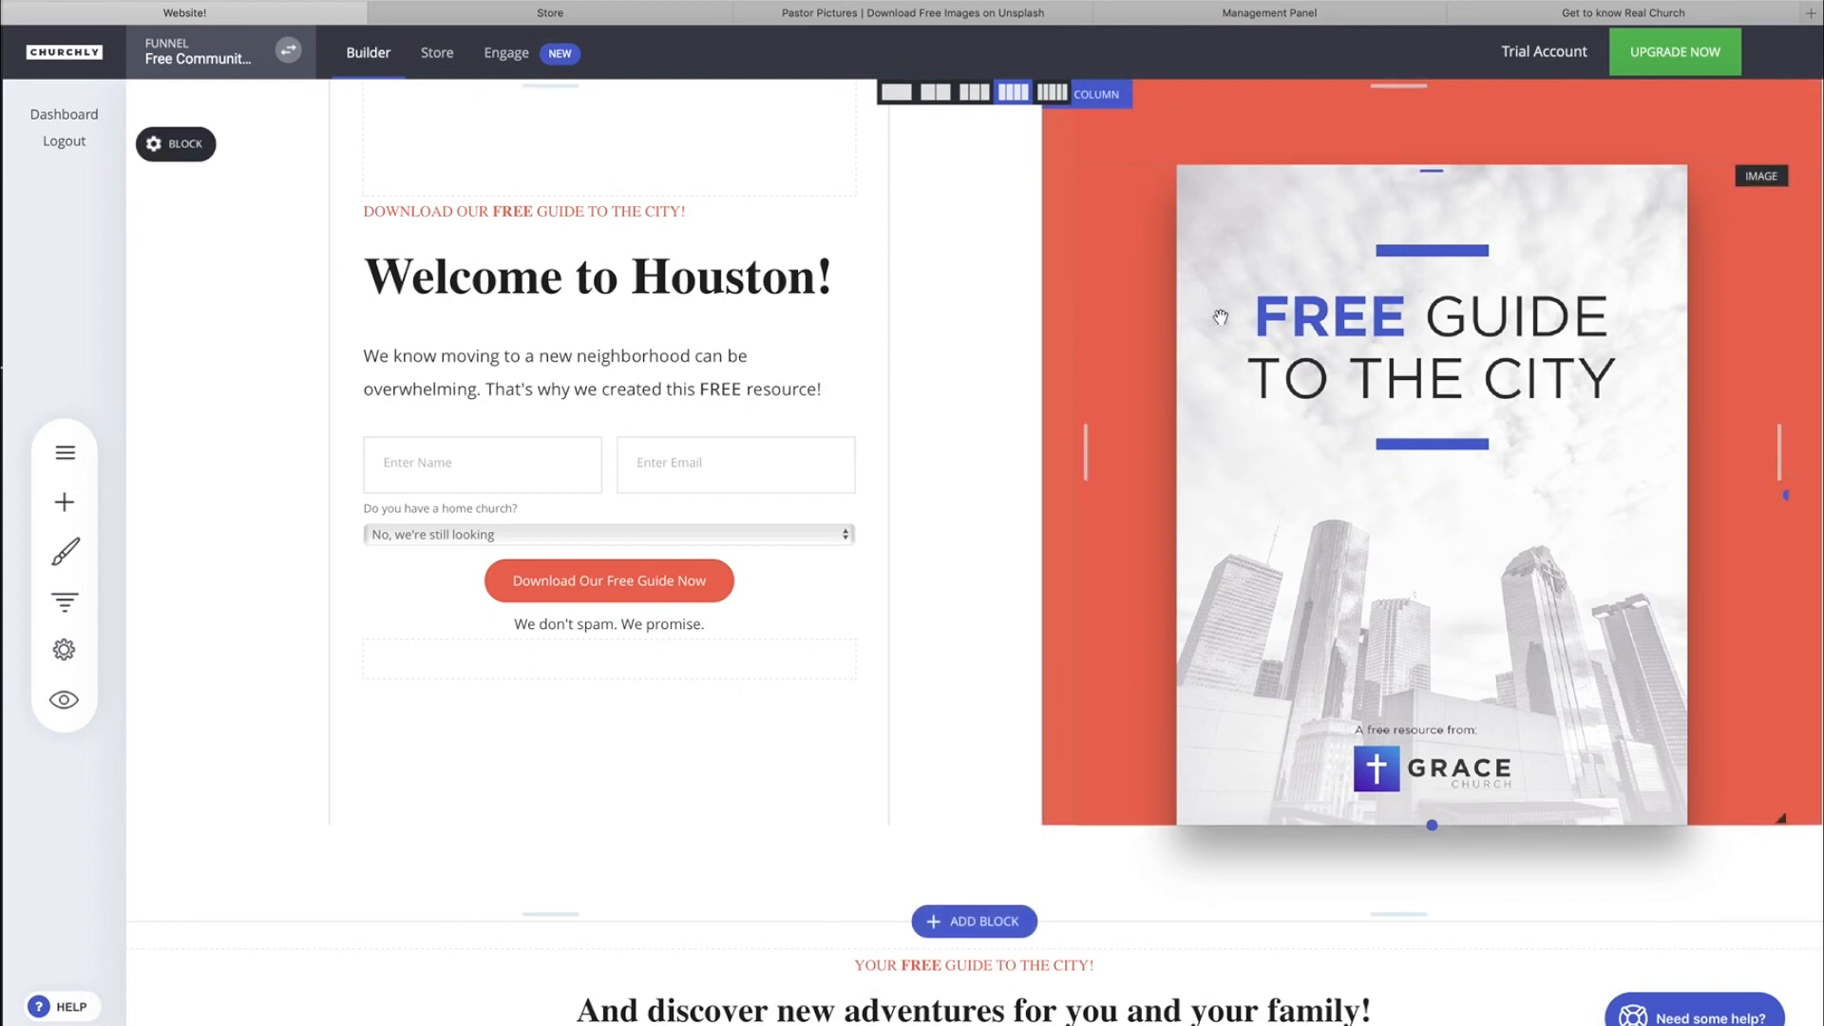
left_click_drag(1399, 132, 1399, 103)
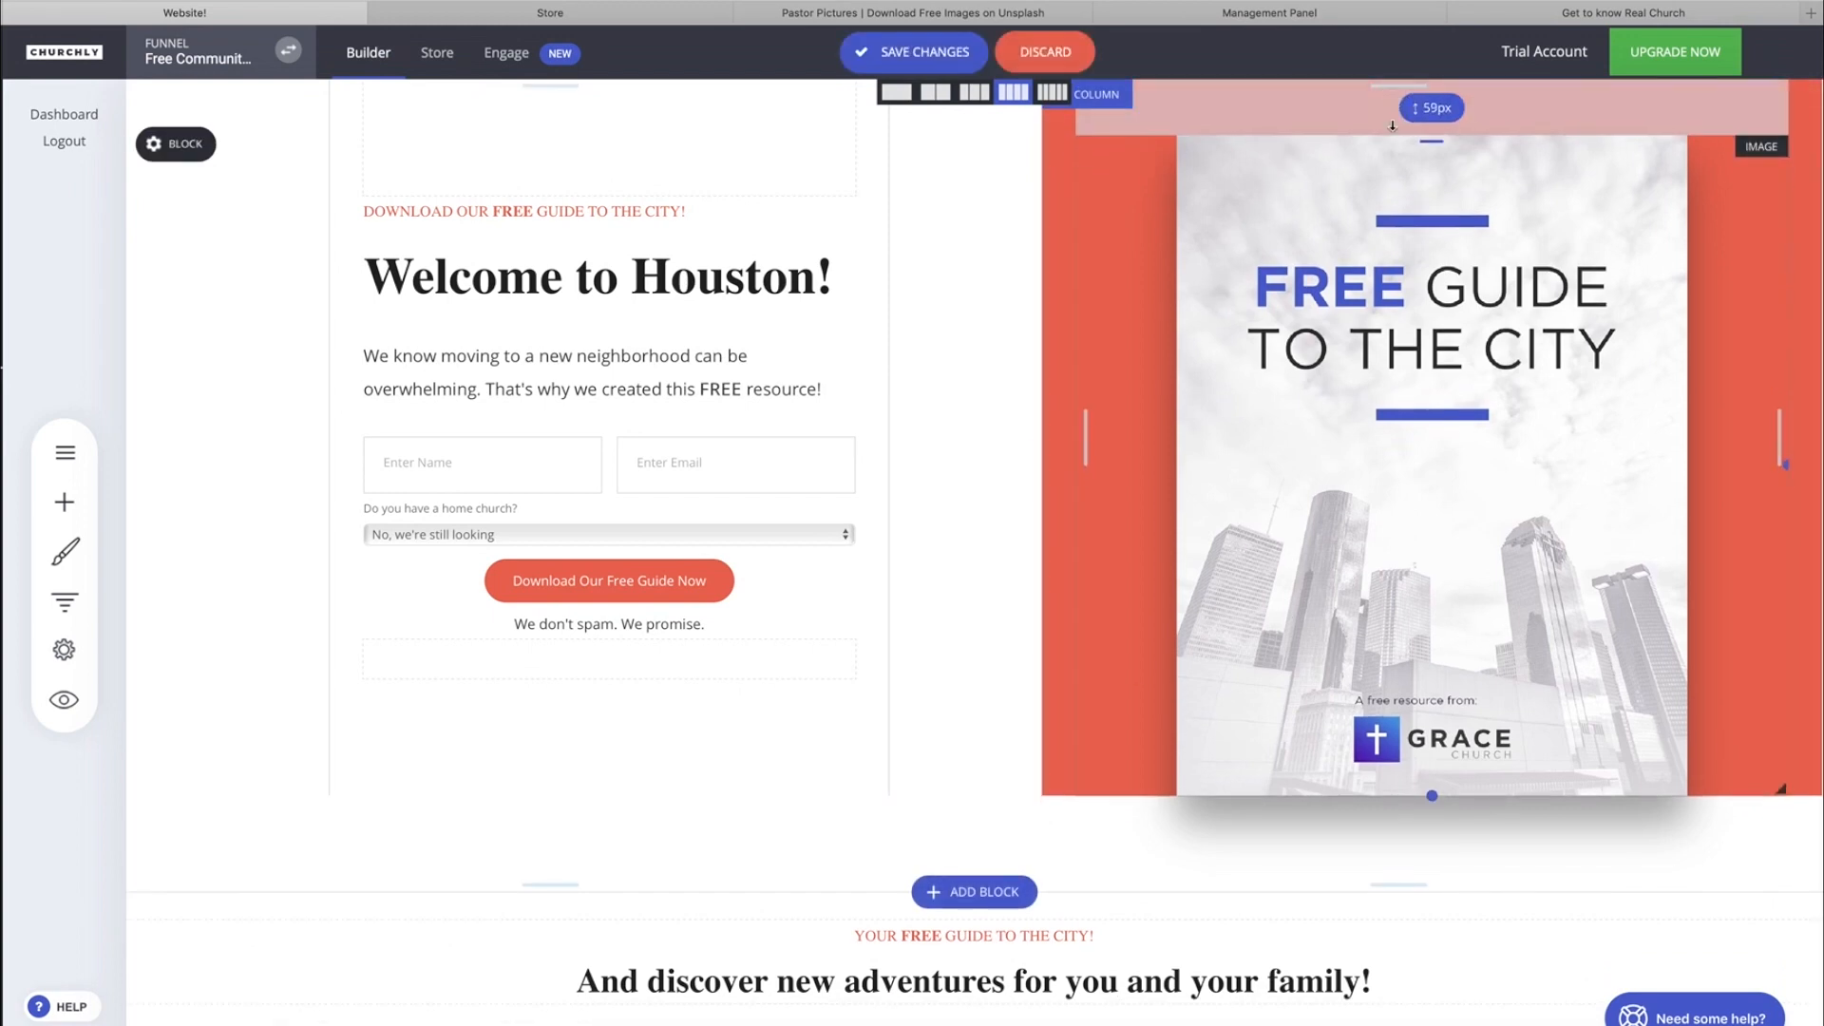
left_click(64, 501)
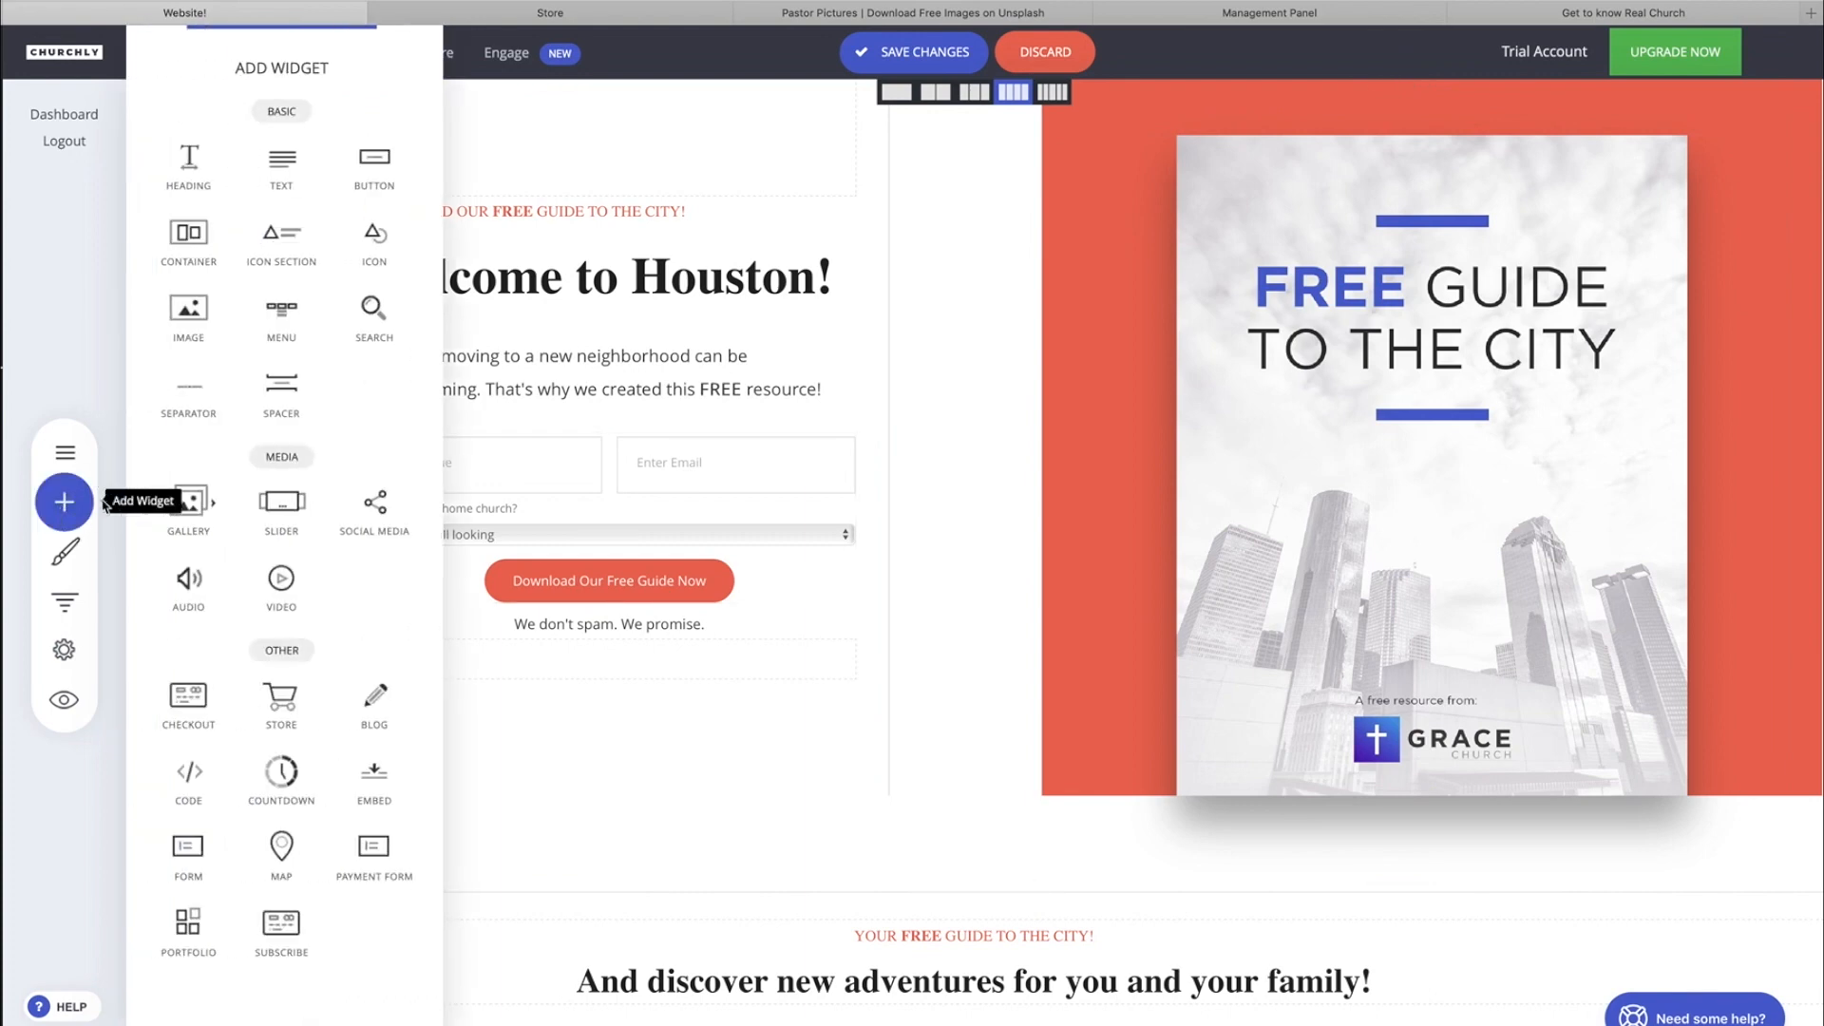
left_click_drag(287, 390, 1276, 751)
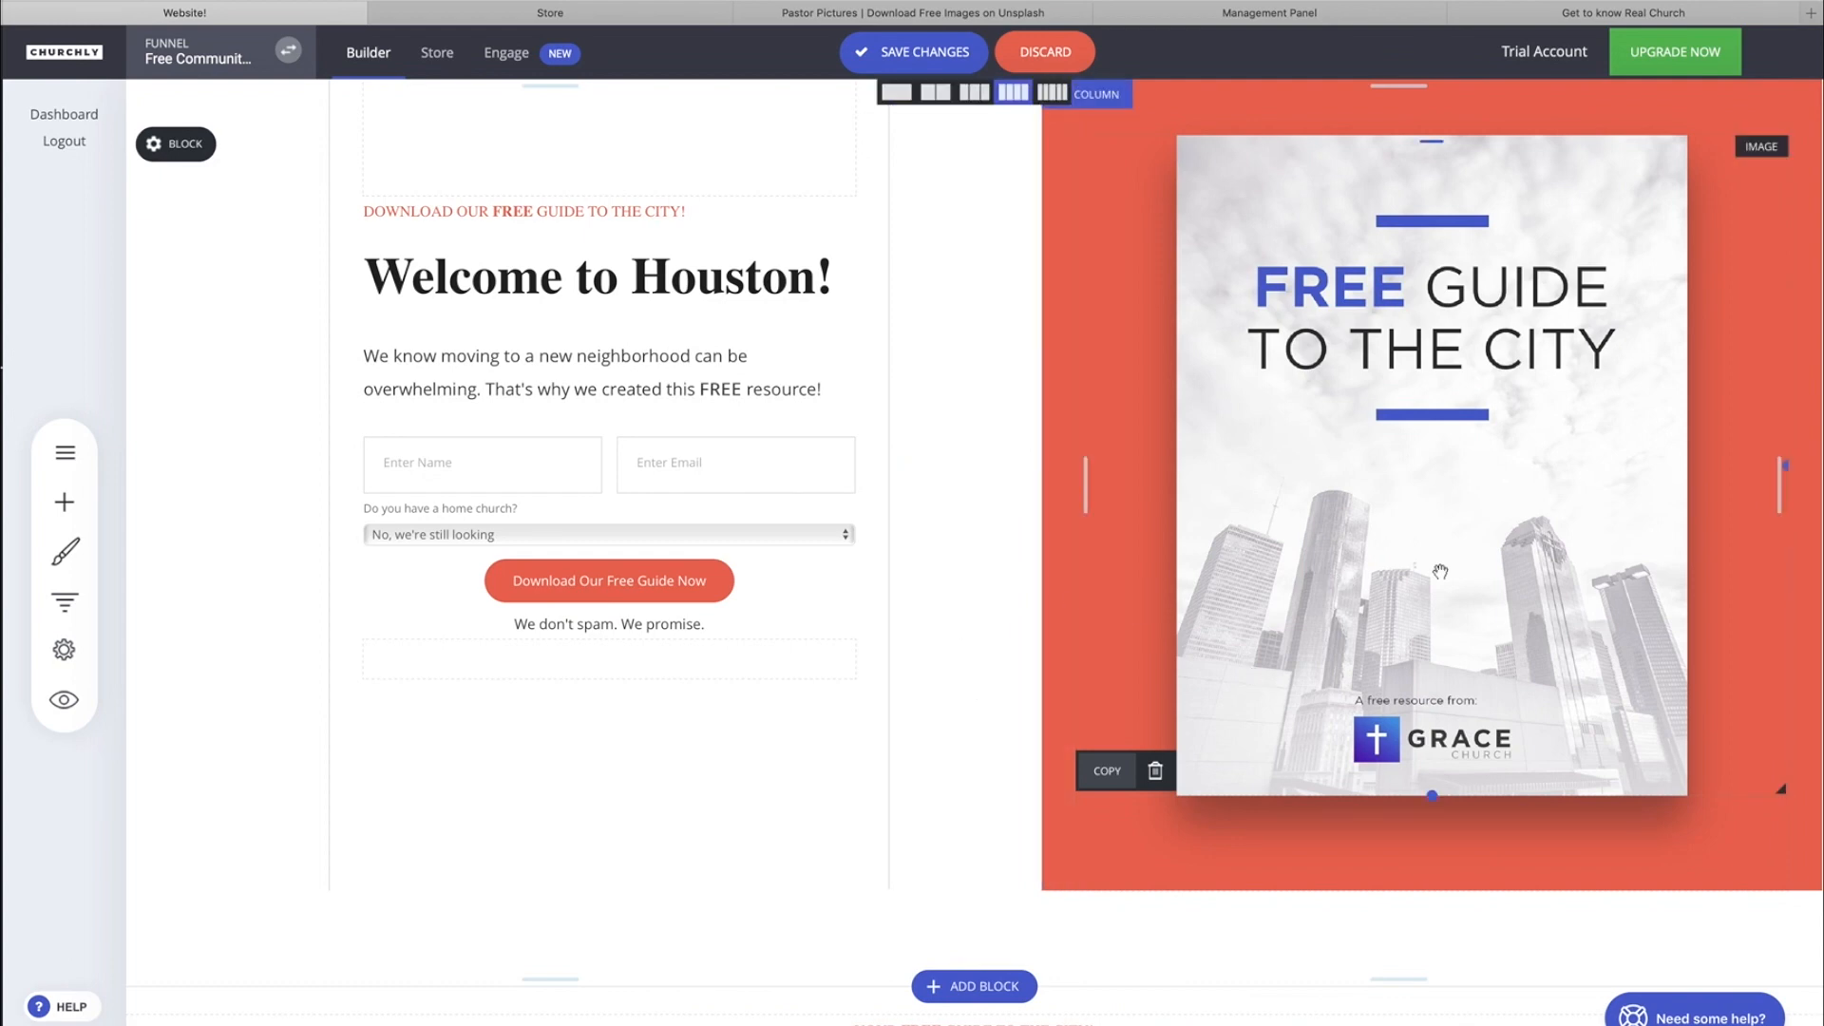
Check the large guide cover's image settings and the global styling options without changing them.
left_click(1133, 112)
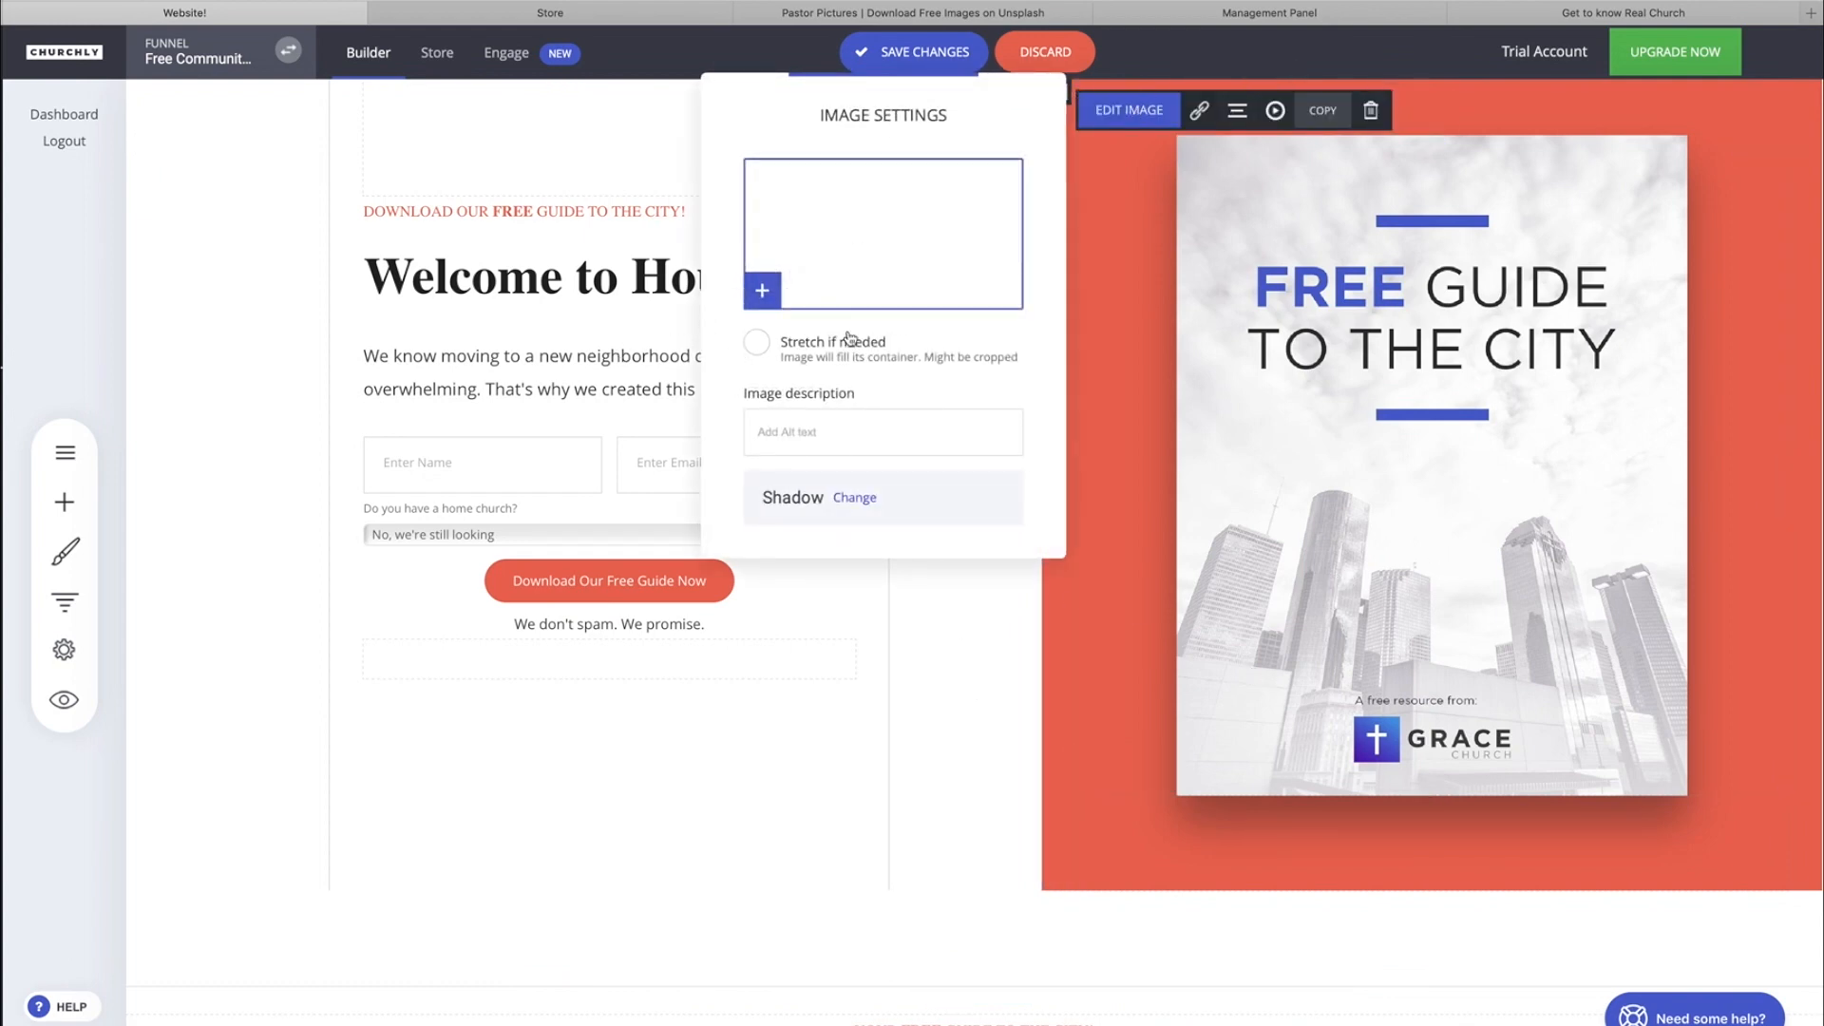
left_click(978, 637)
scroll(977, 637, "down", 4)
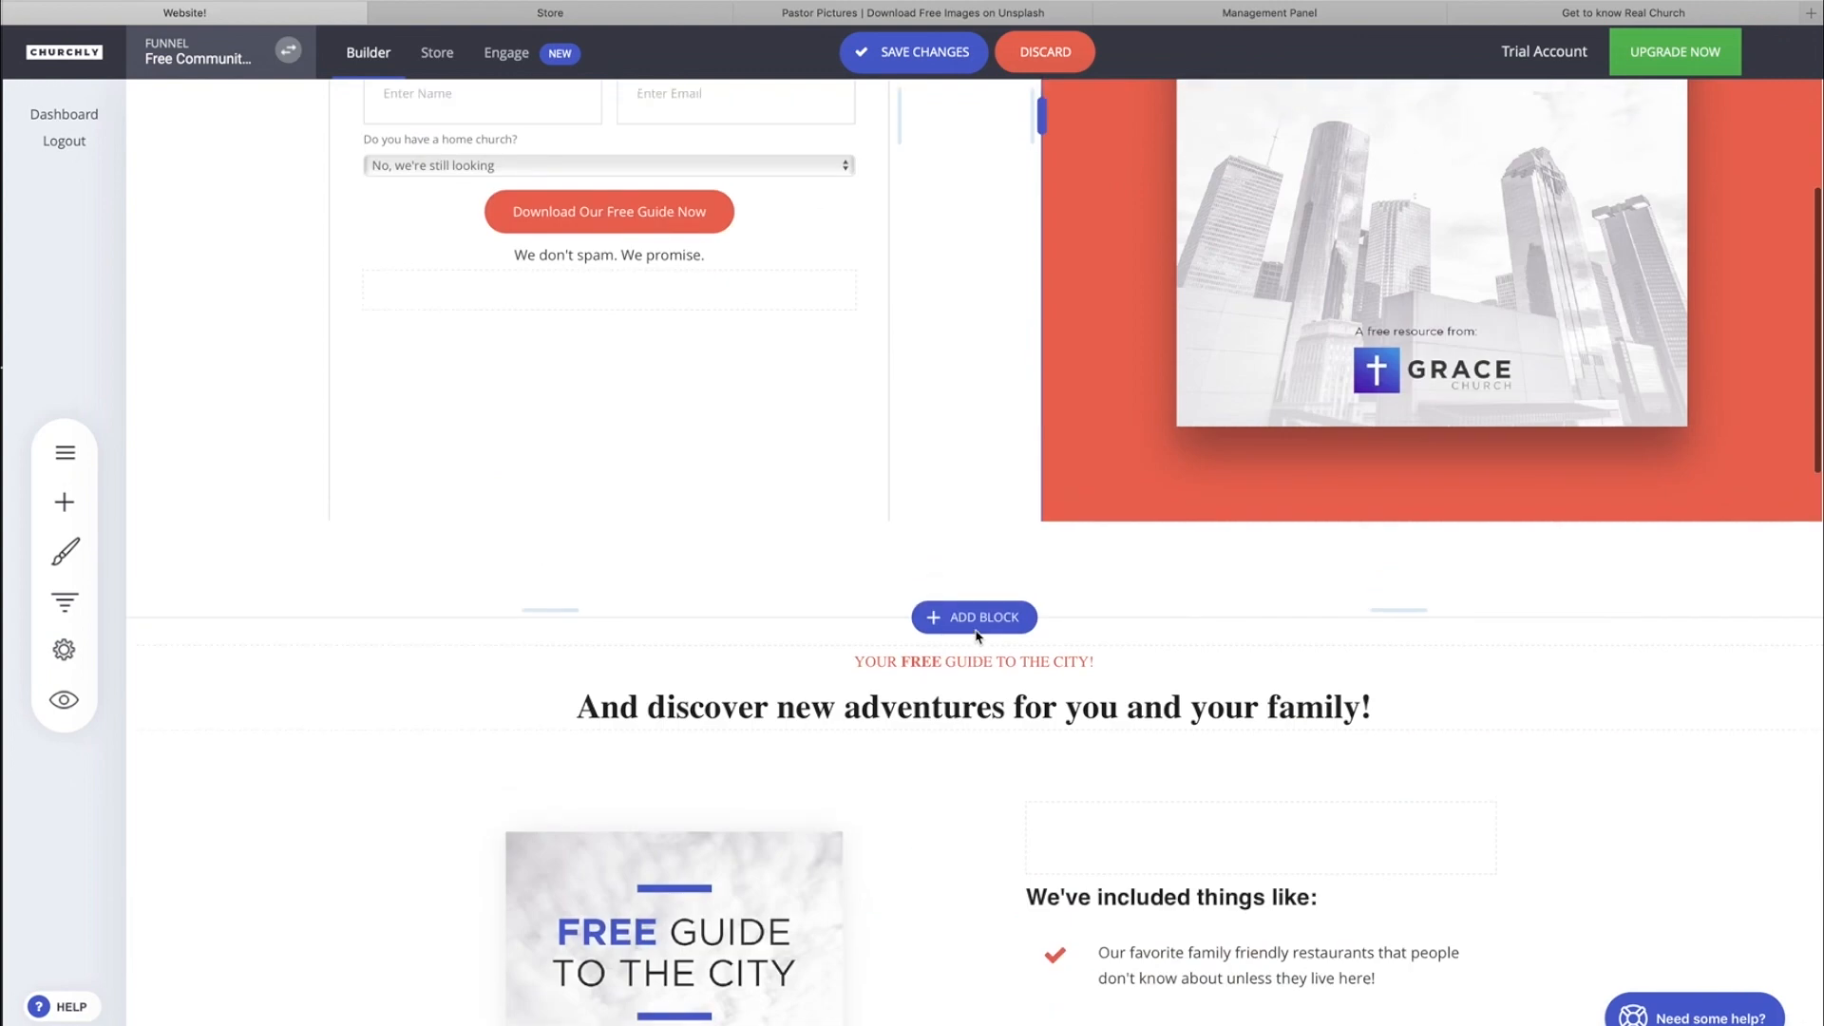
scroll(251, 385, "up", 4)
left_click(65, 551)
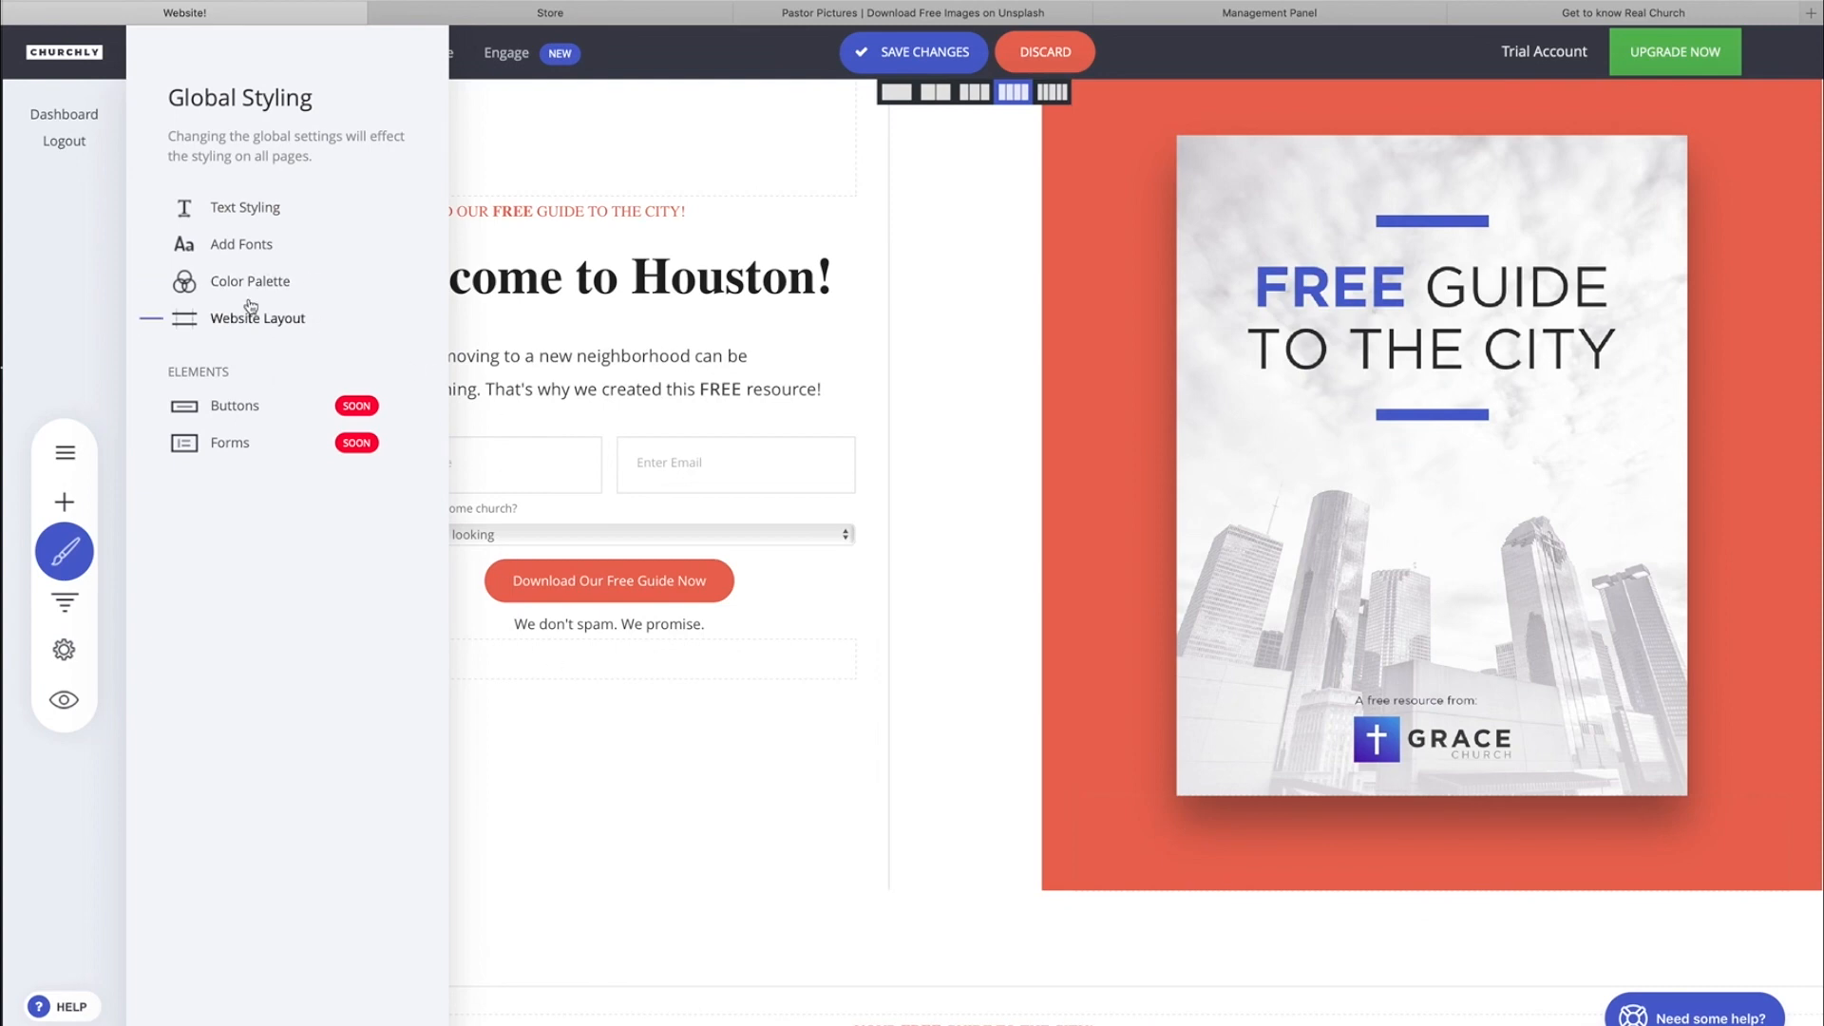
left_click(651, 750)
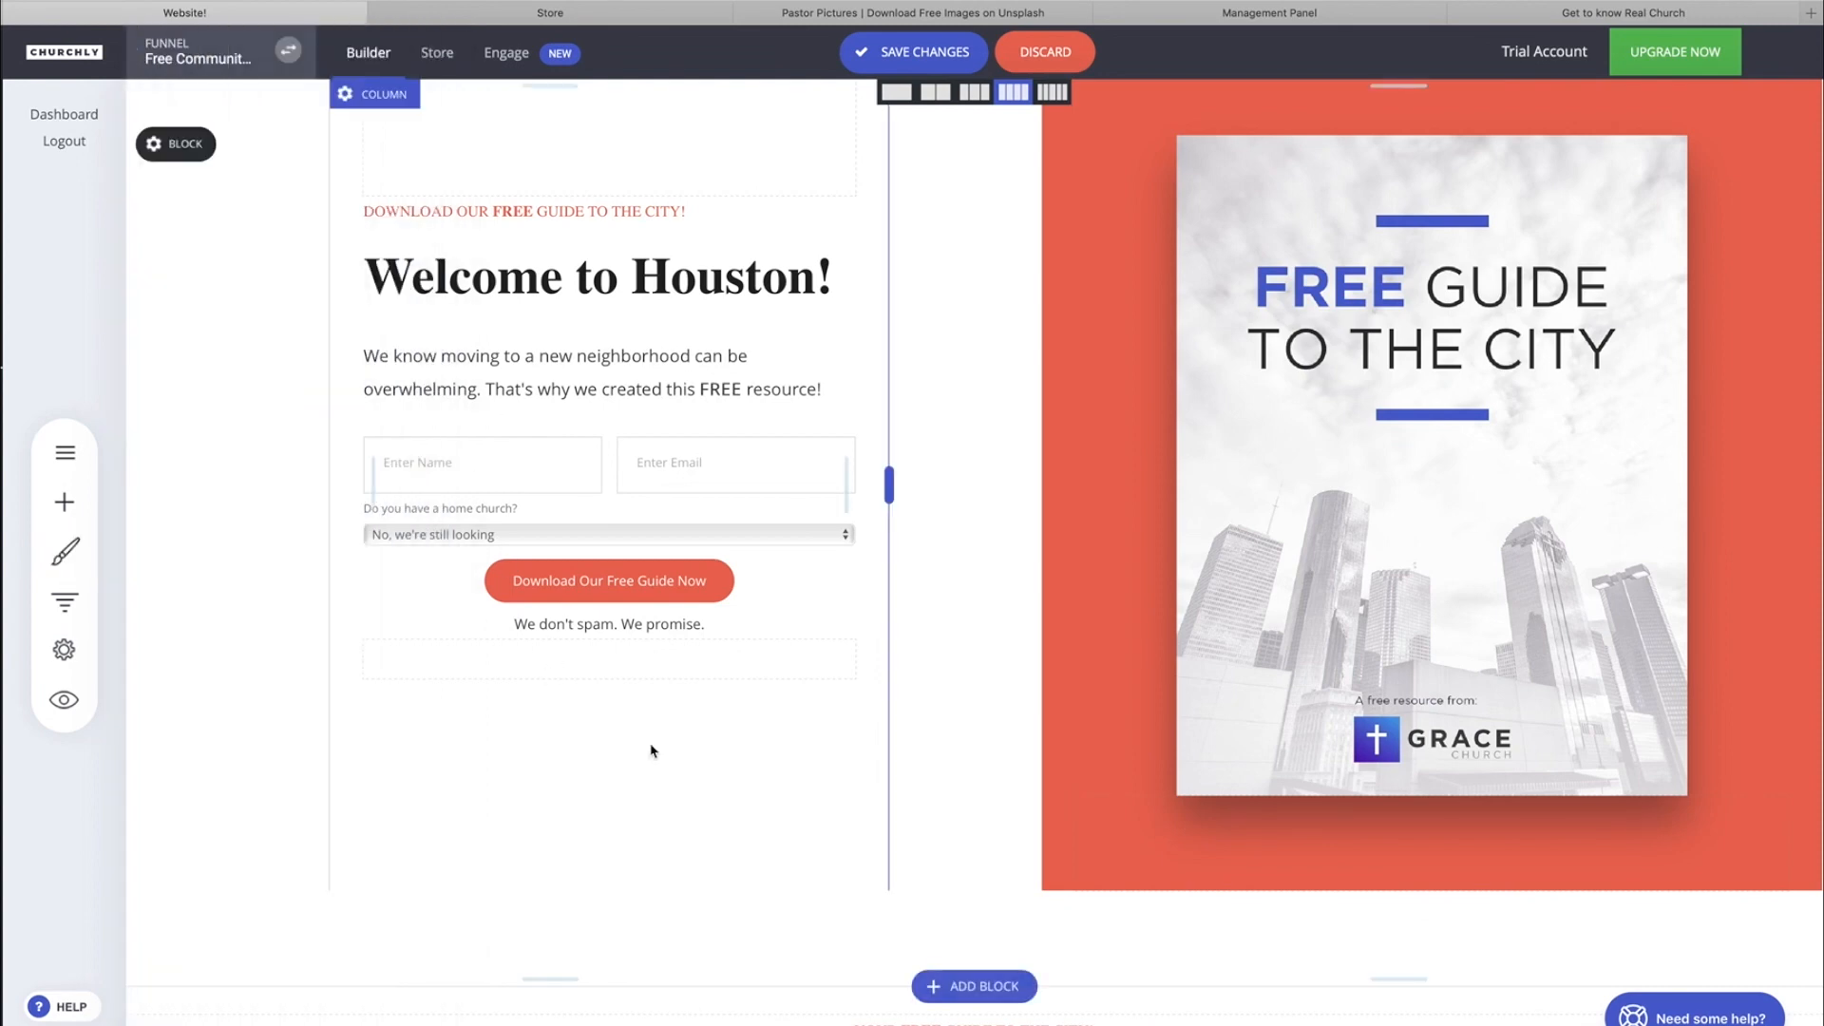
Reduce the empty space at the bottom of the welcome block and review the landing page down to its footer.
left_click_drag(653, 906, 639, 851)
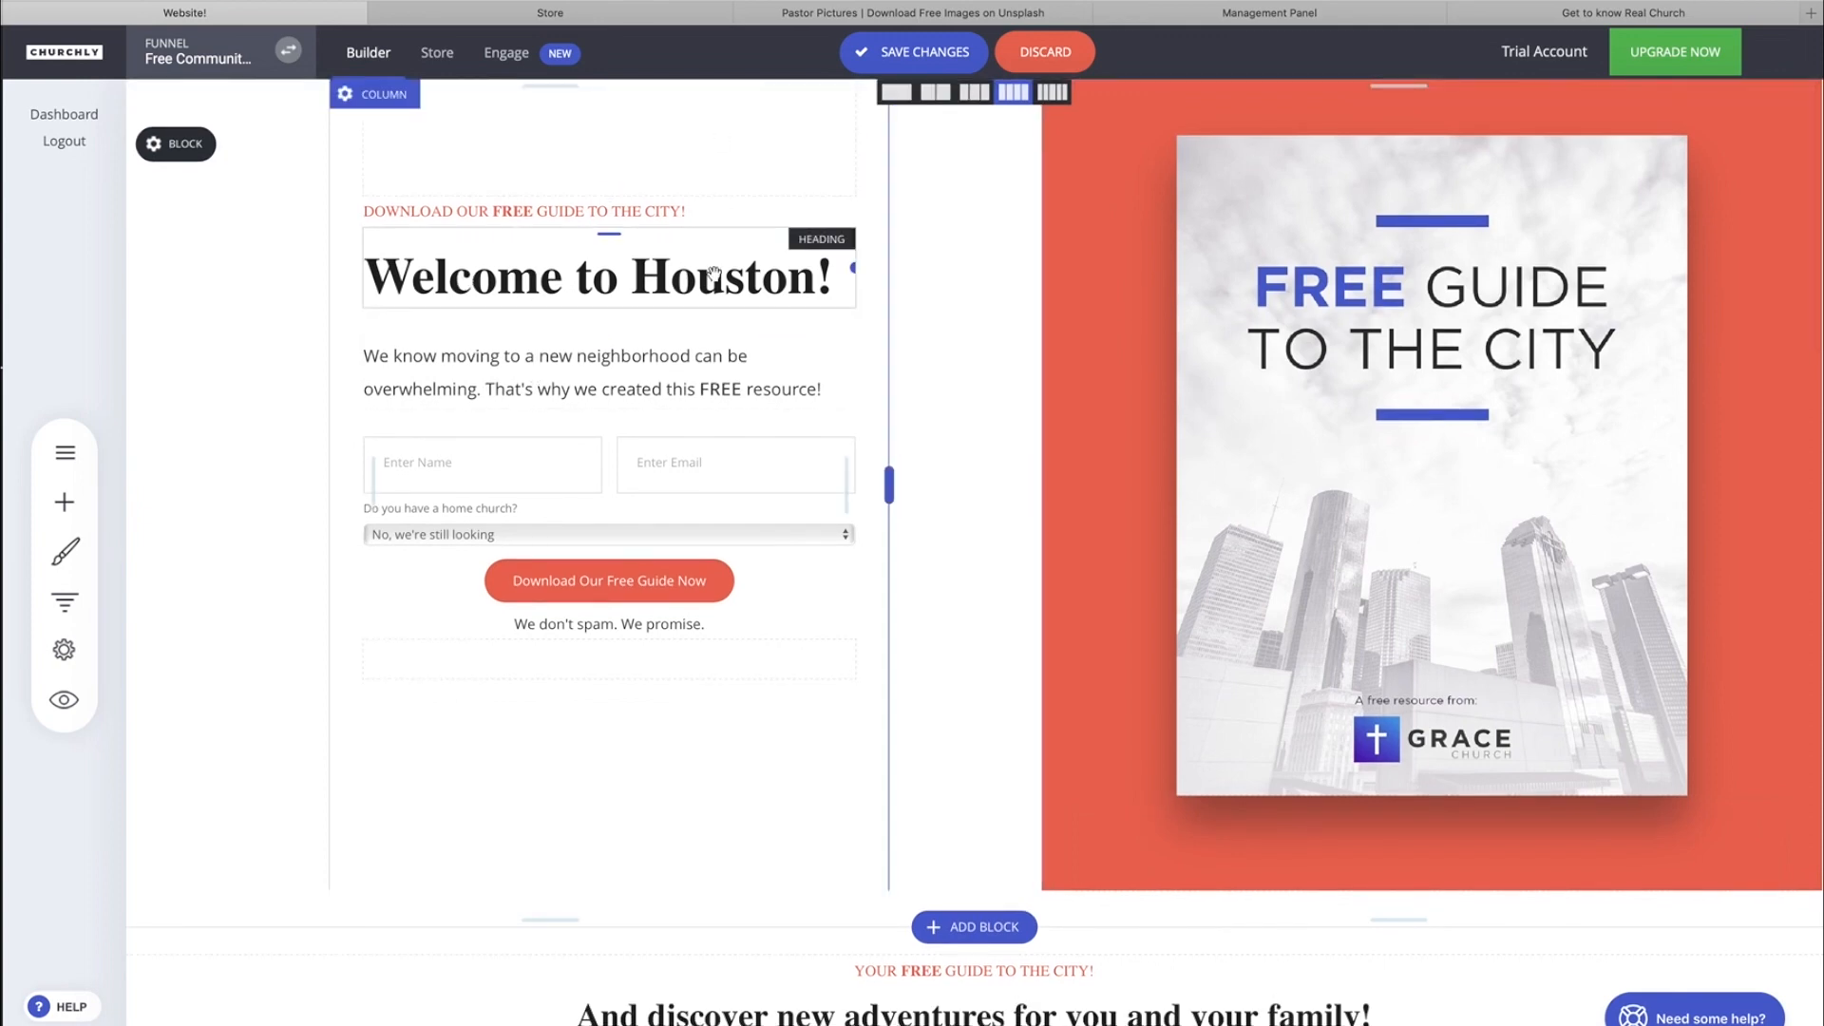
scroll(665, 427, "down", 6)
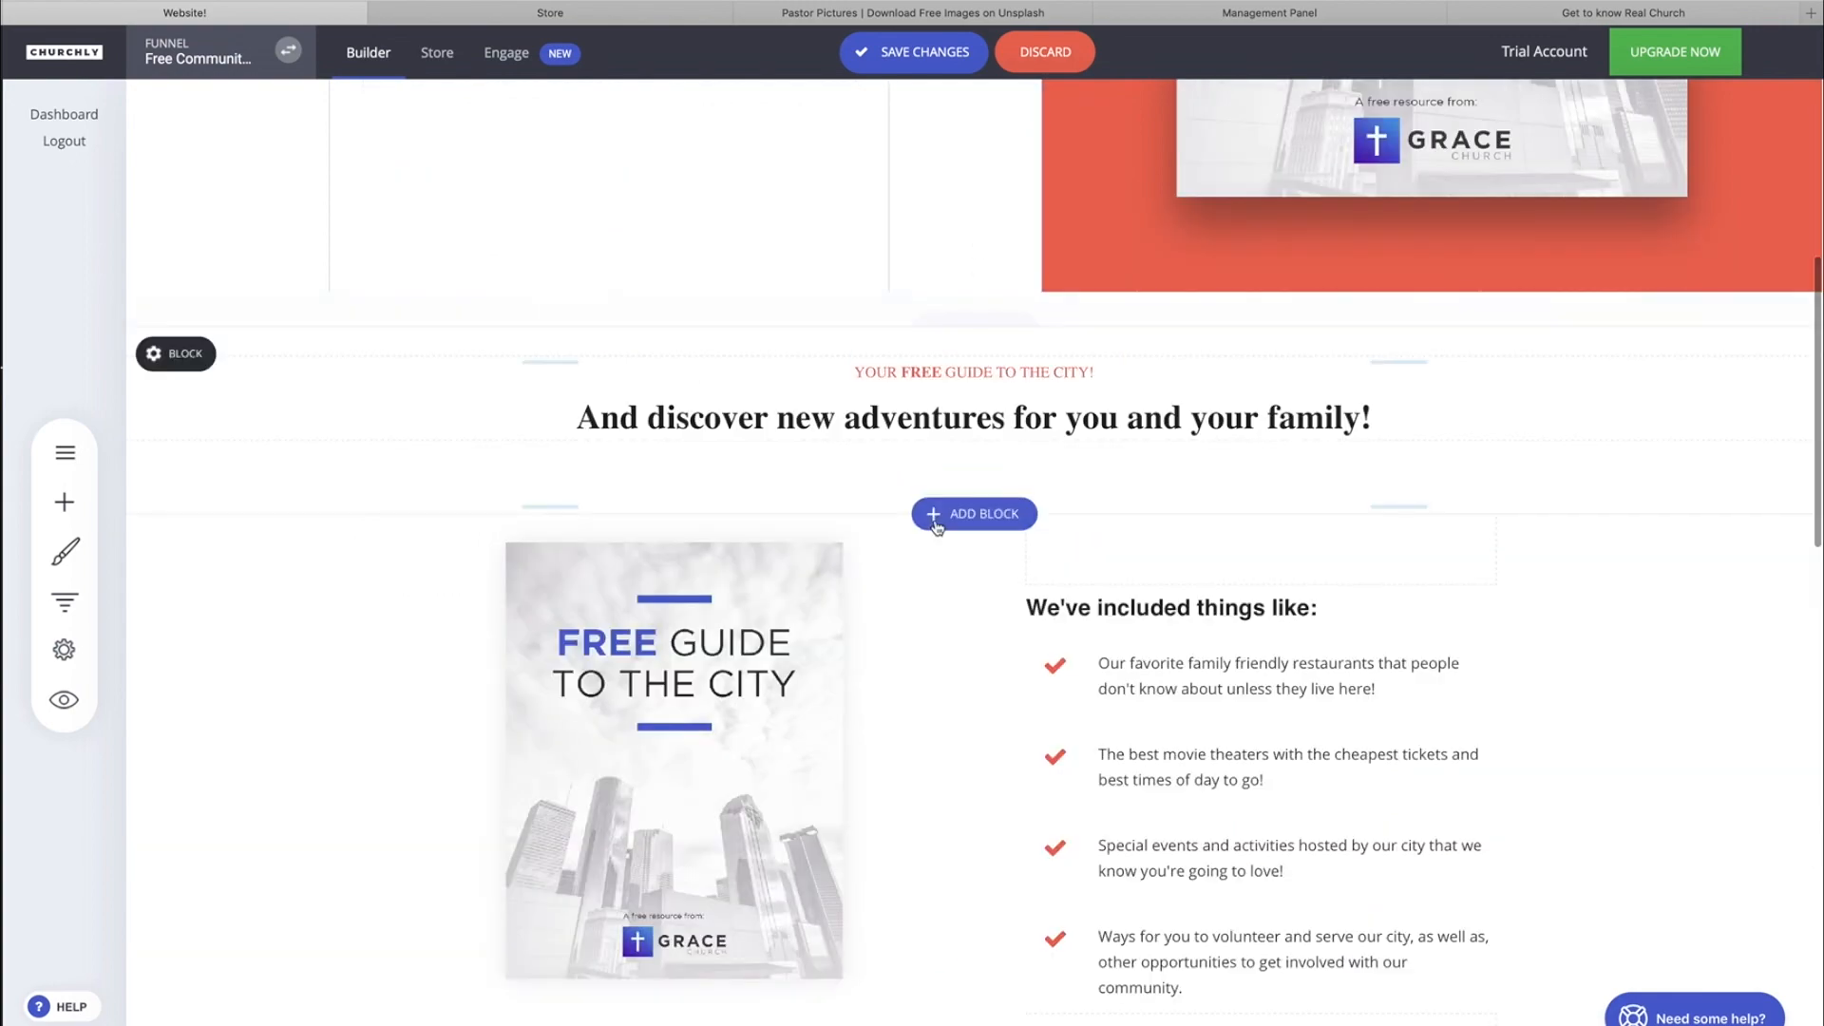
scroll(936, 523, "down", 6)
scroll(935, 524, "up", 11)
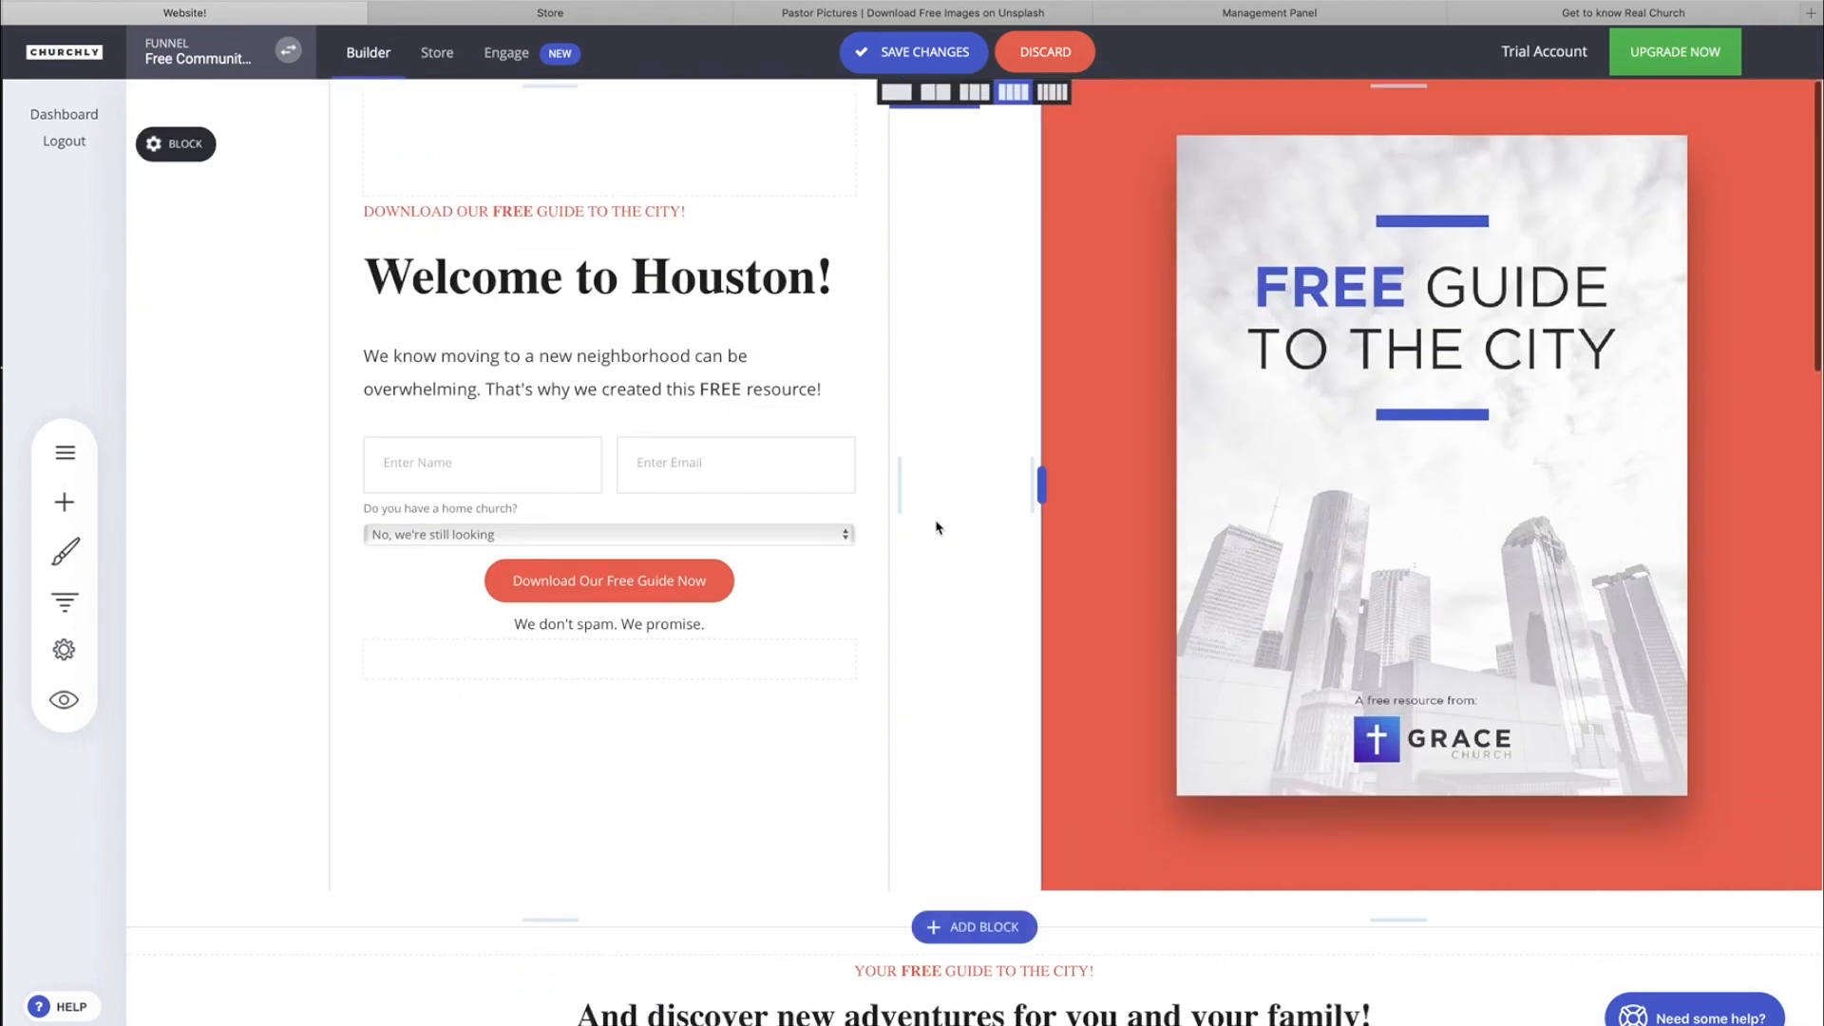
scroll(935, 527, "down", 5)
scroll(936, 527, "down", 15)
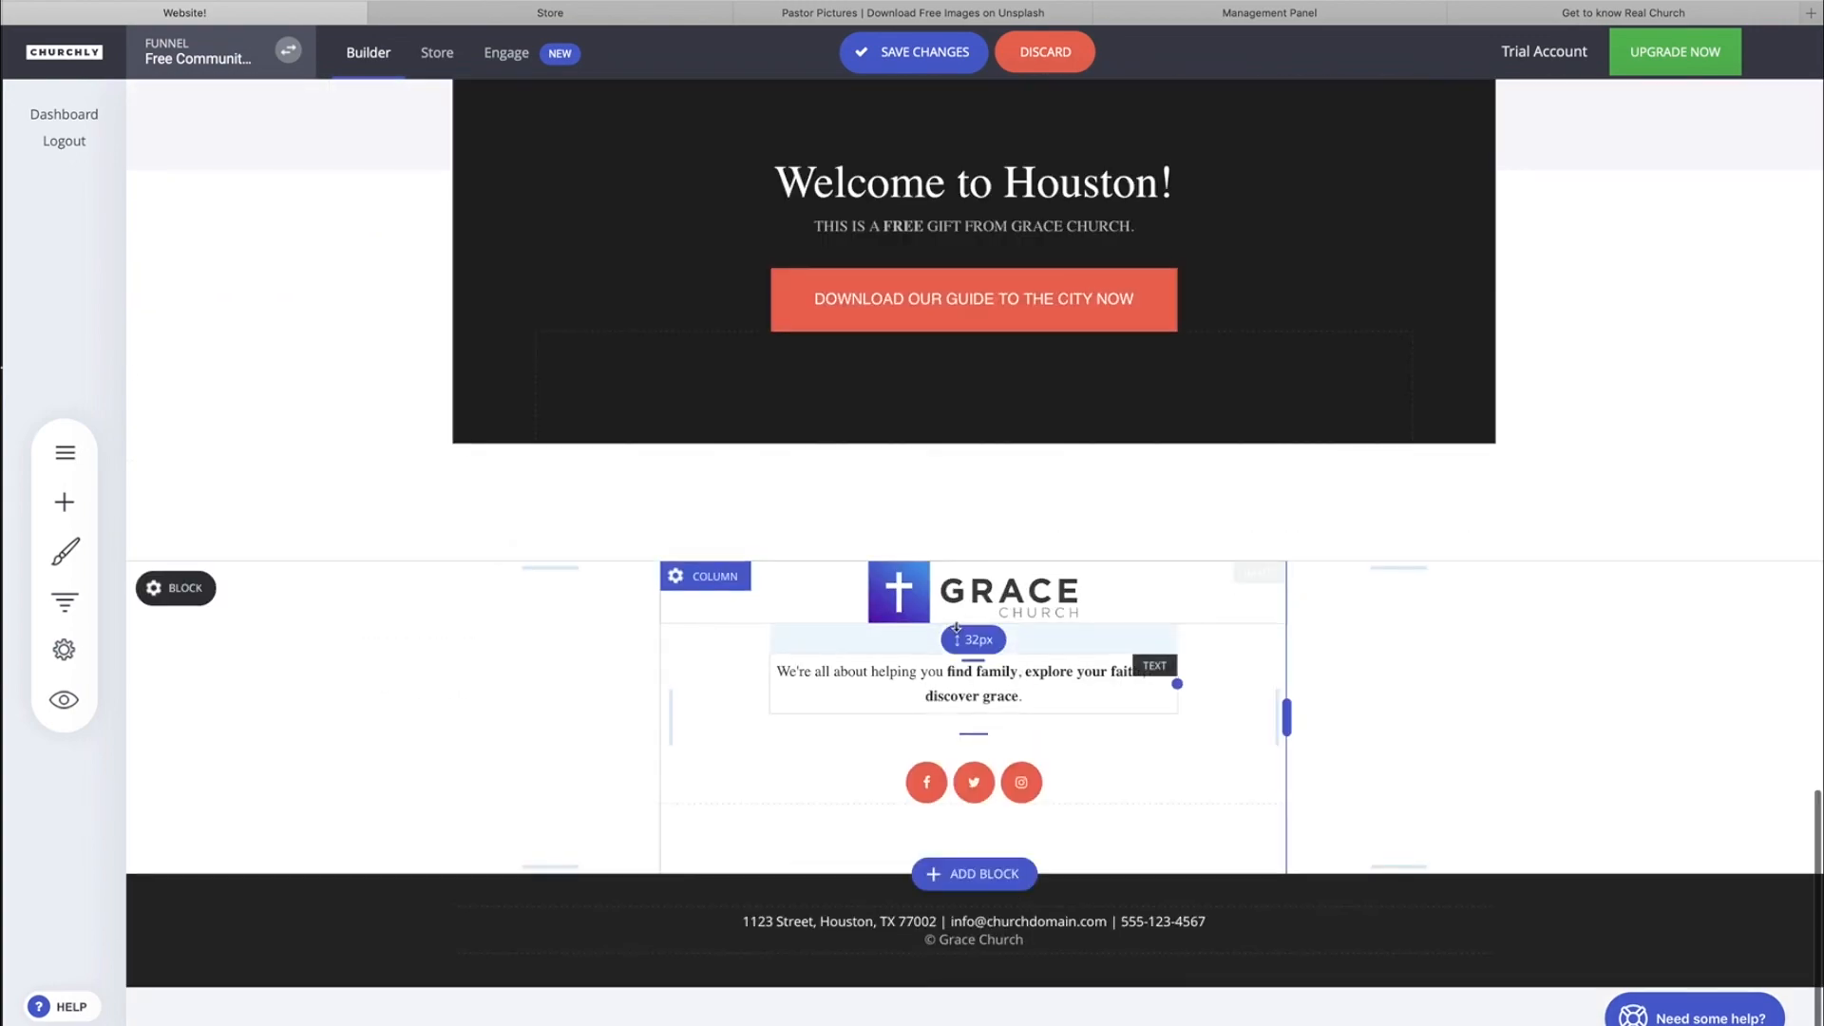
scroll(956, 627, "up", 20)
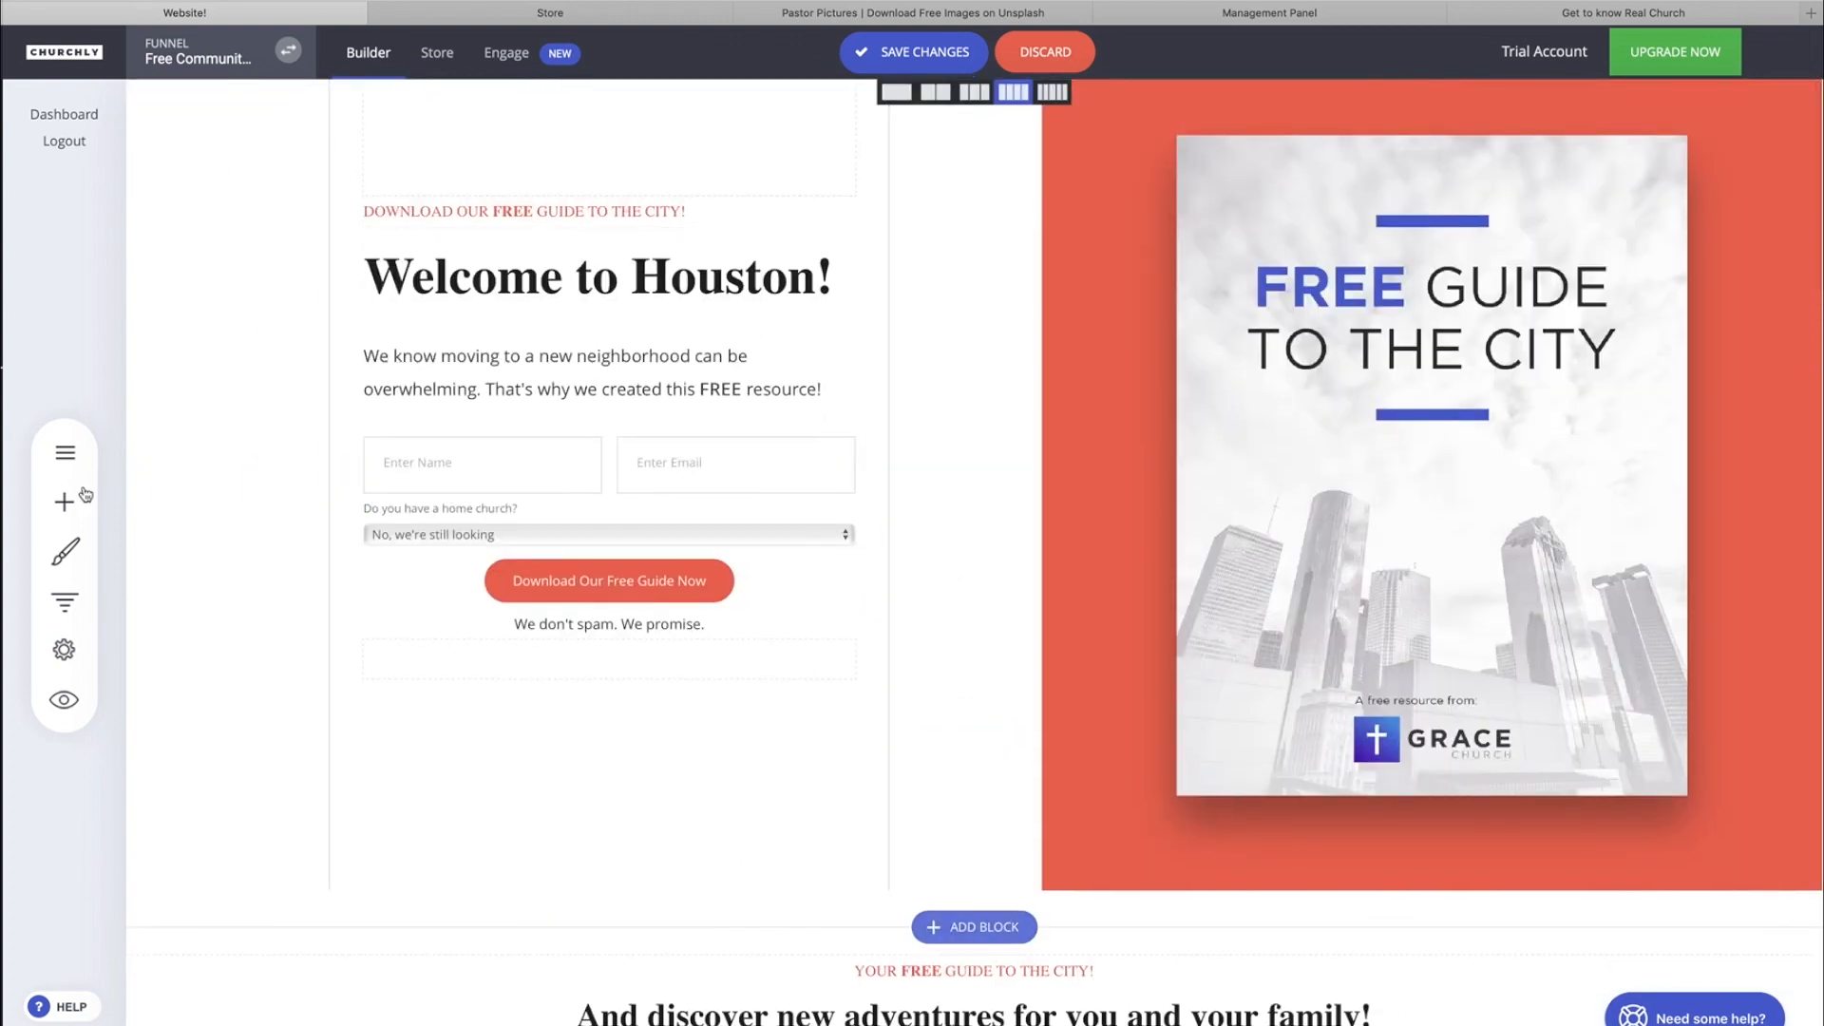
Review the global text styling and the global color palette options without changing them.
left_click(65, 551)
left_click(280, 226)
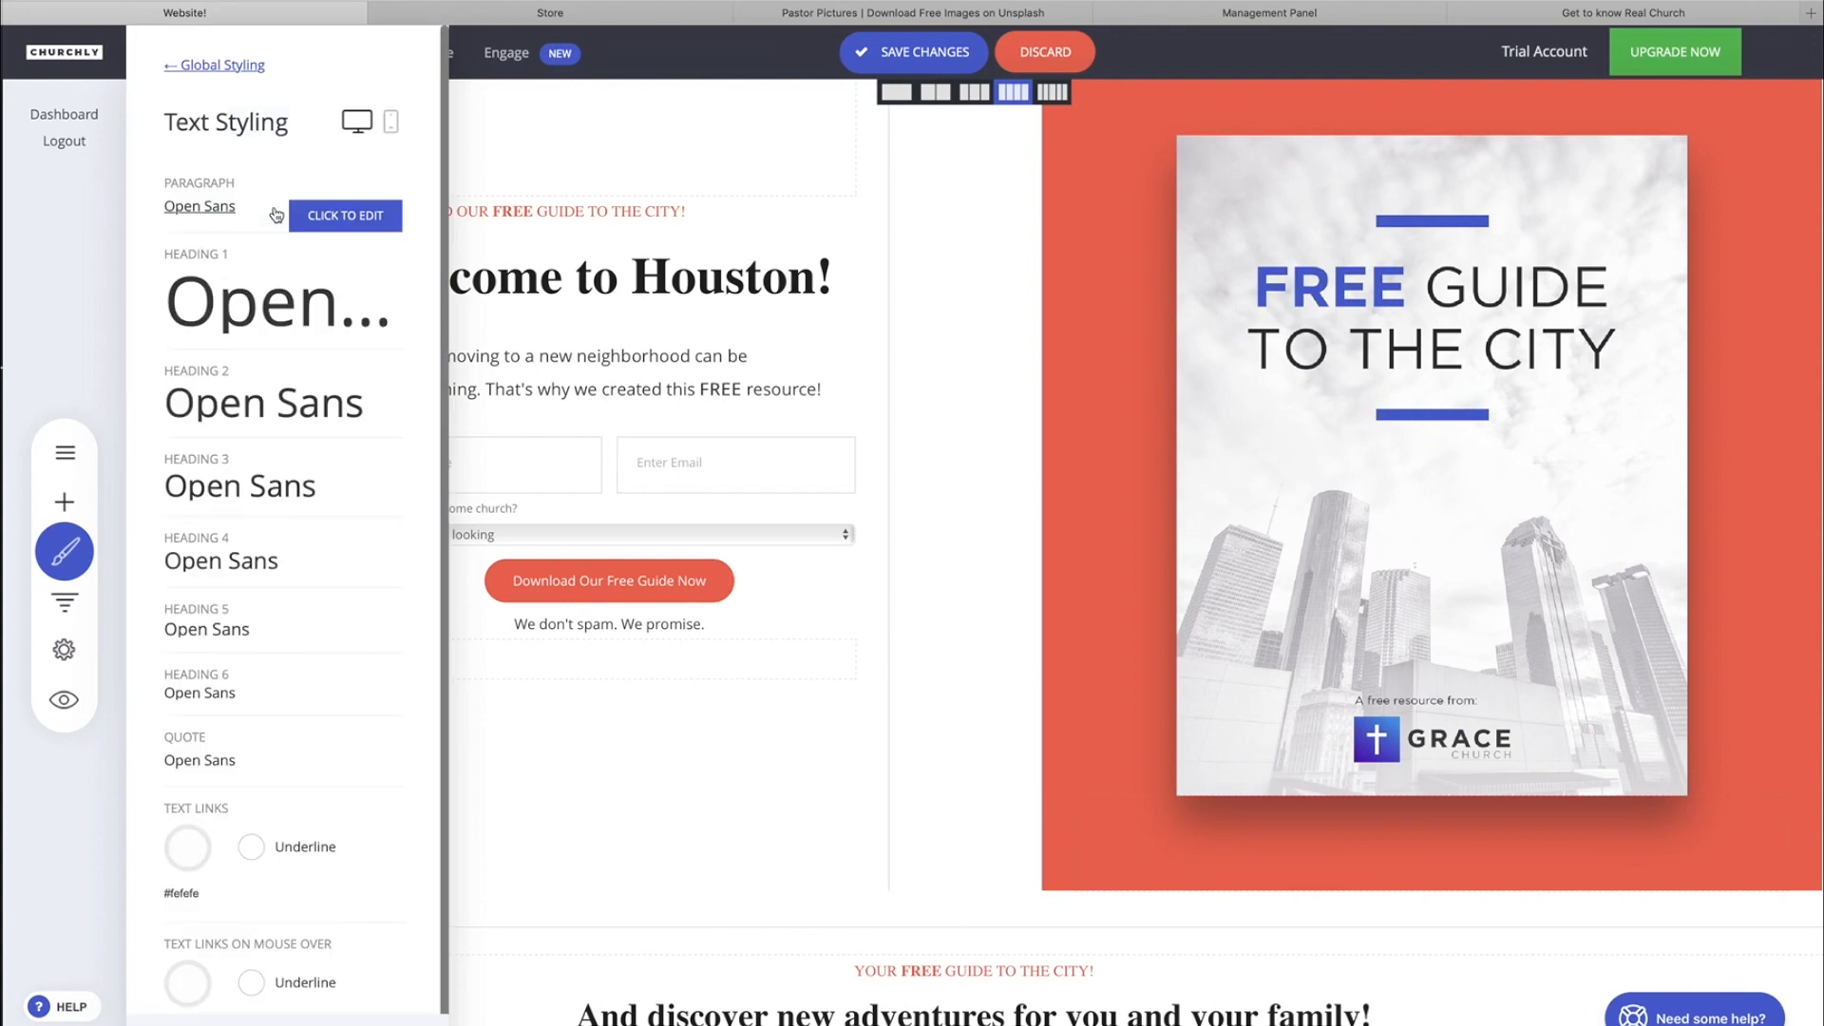
left_click(61, 497)
left_click(65, 549)
left_click(247, 281)
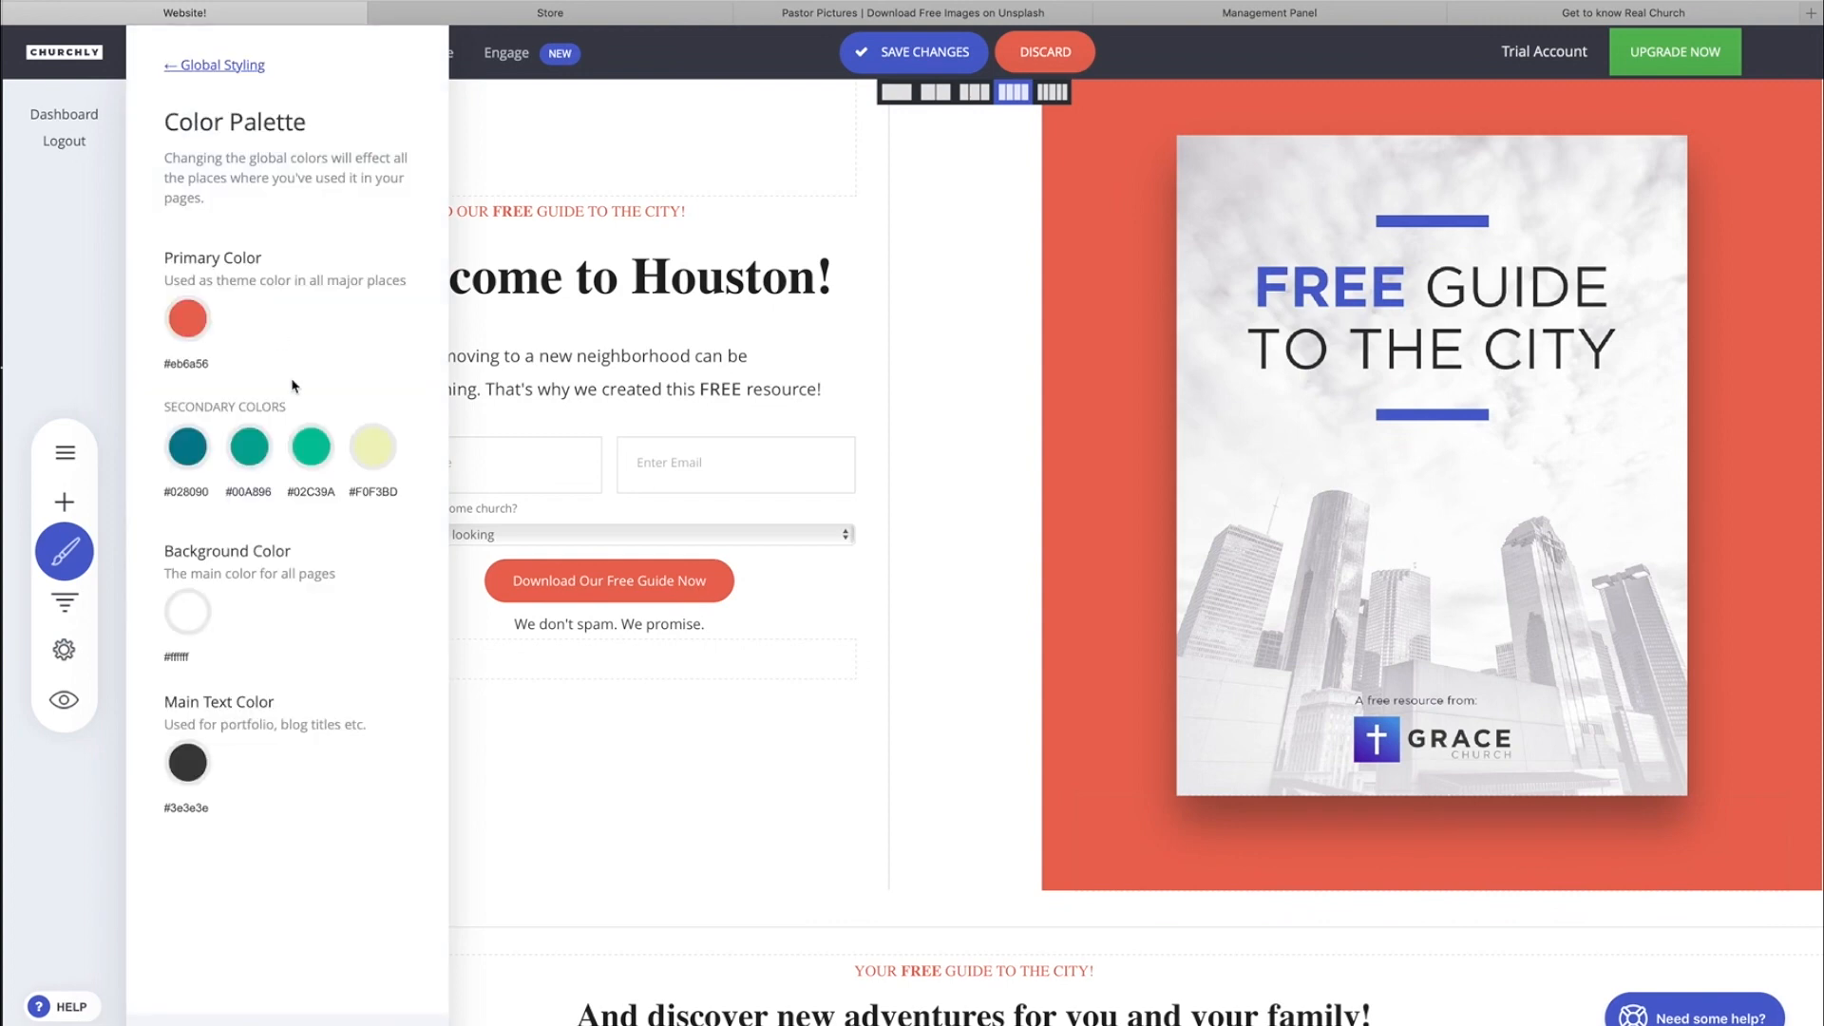
left_click(638, 339)
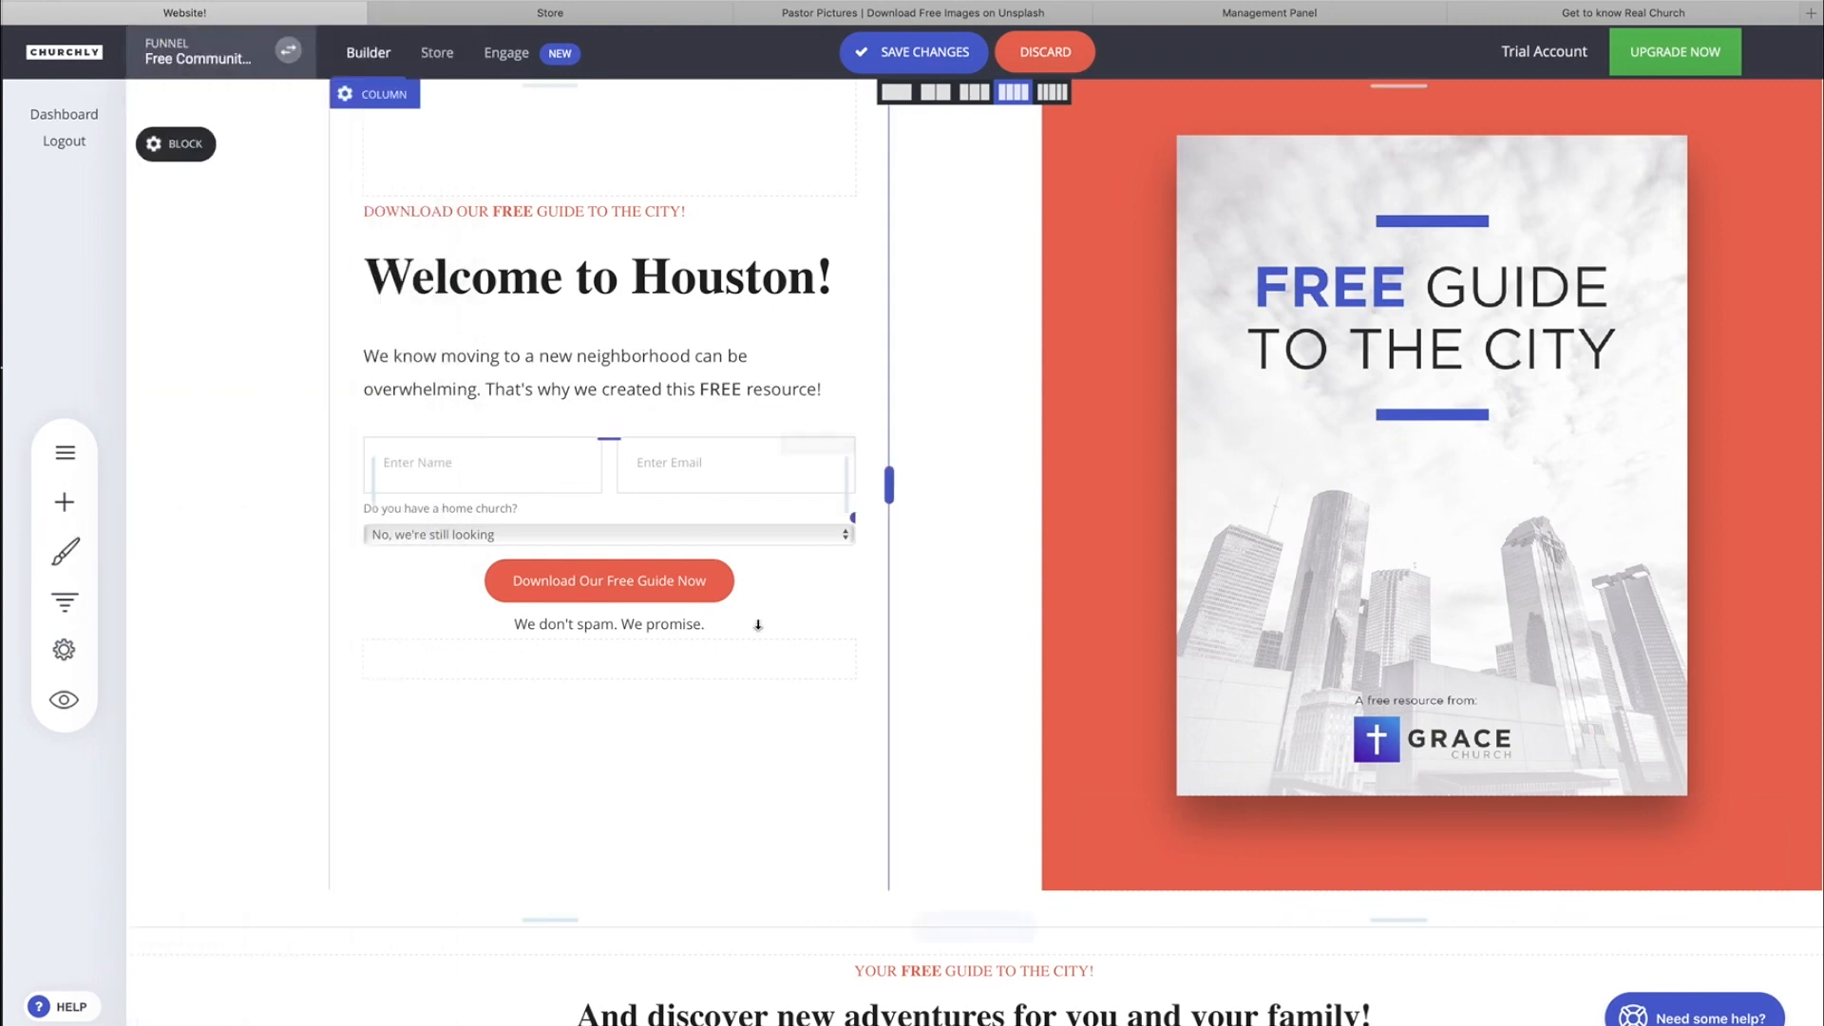
Choose to stay and save when leaving for the Download page, and save the landing page changes.
scroll(889, 722, "down", 3)
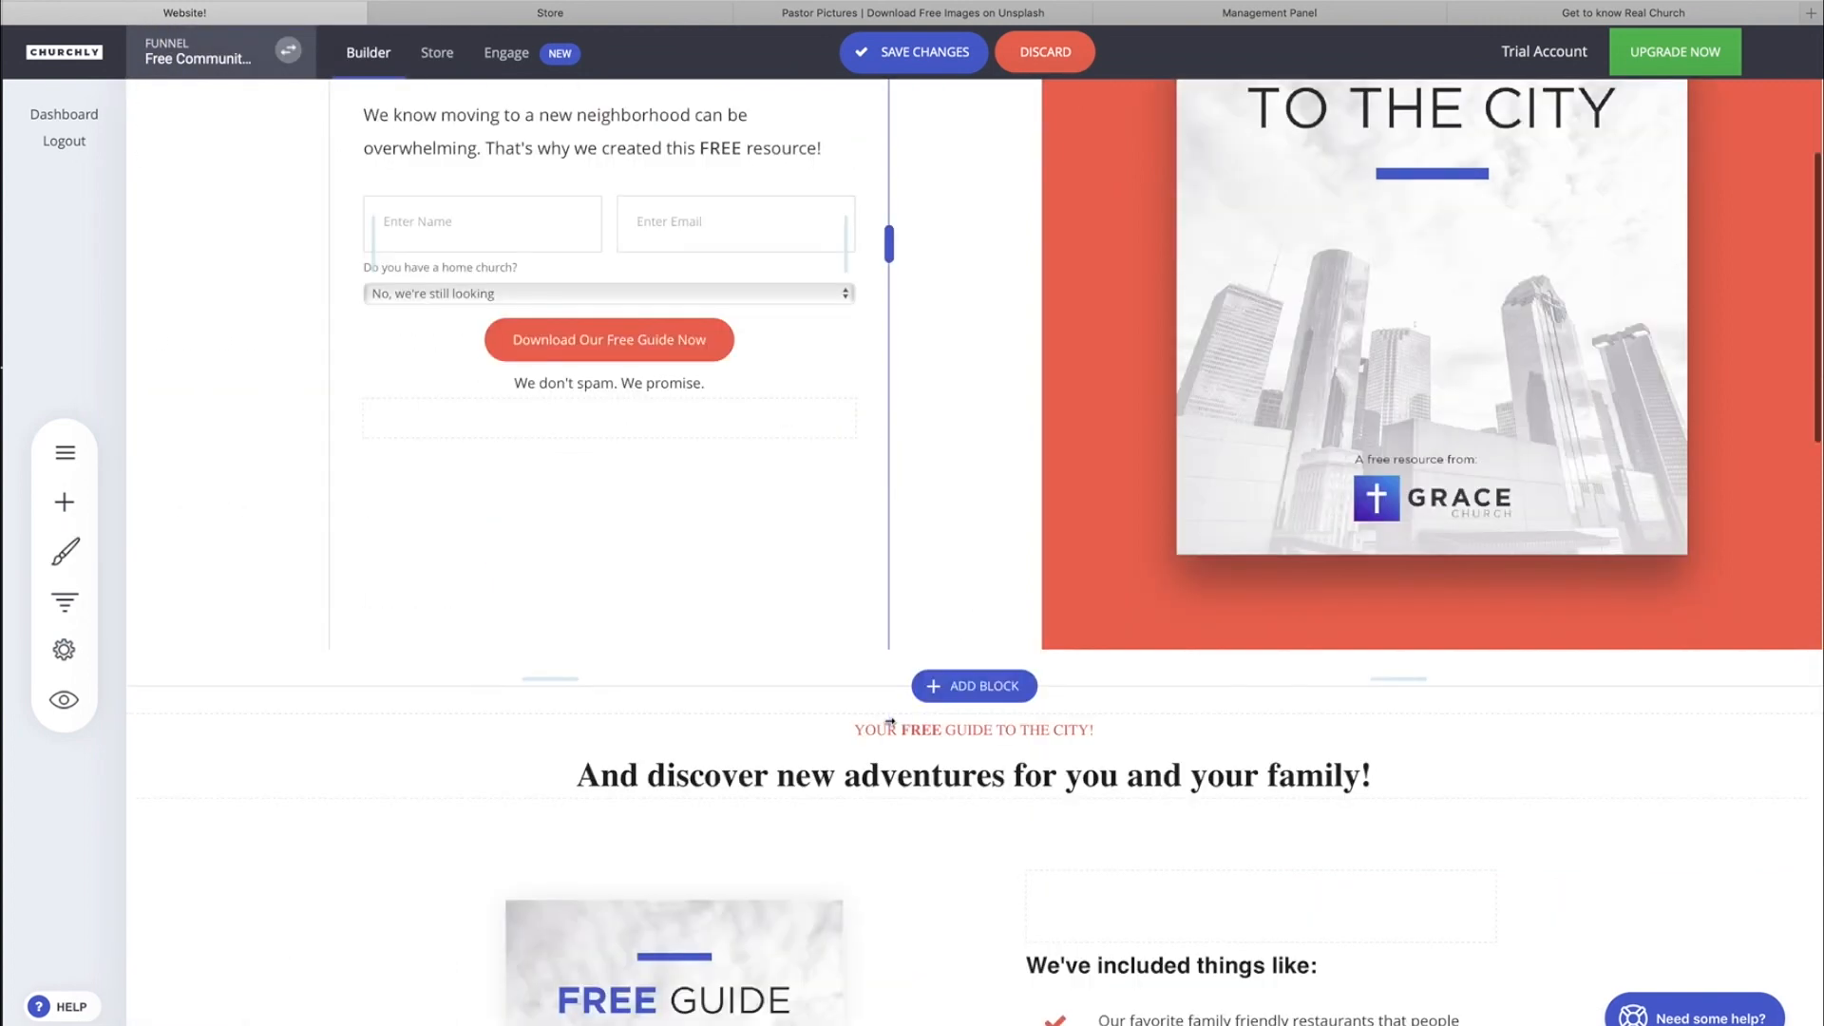
scroll(889, 722, "down", 3)
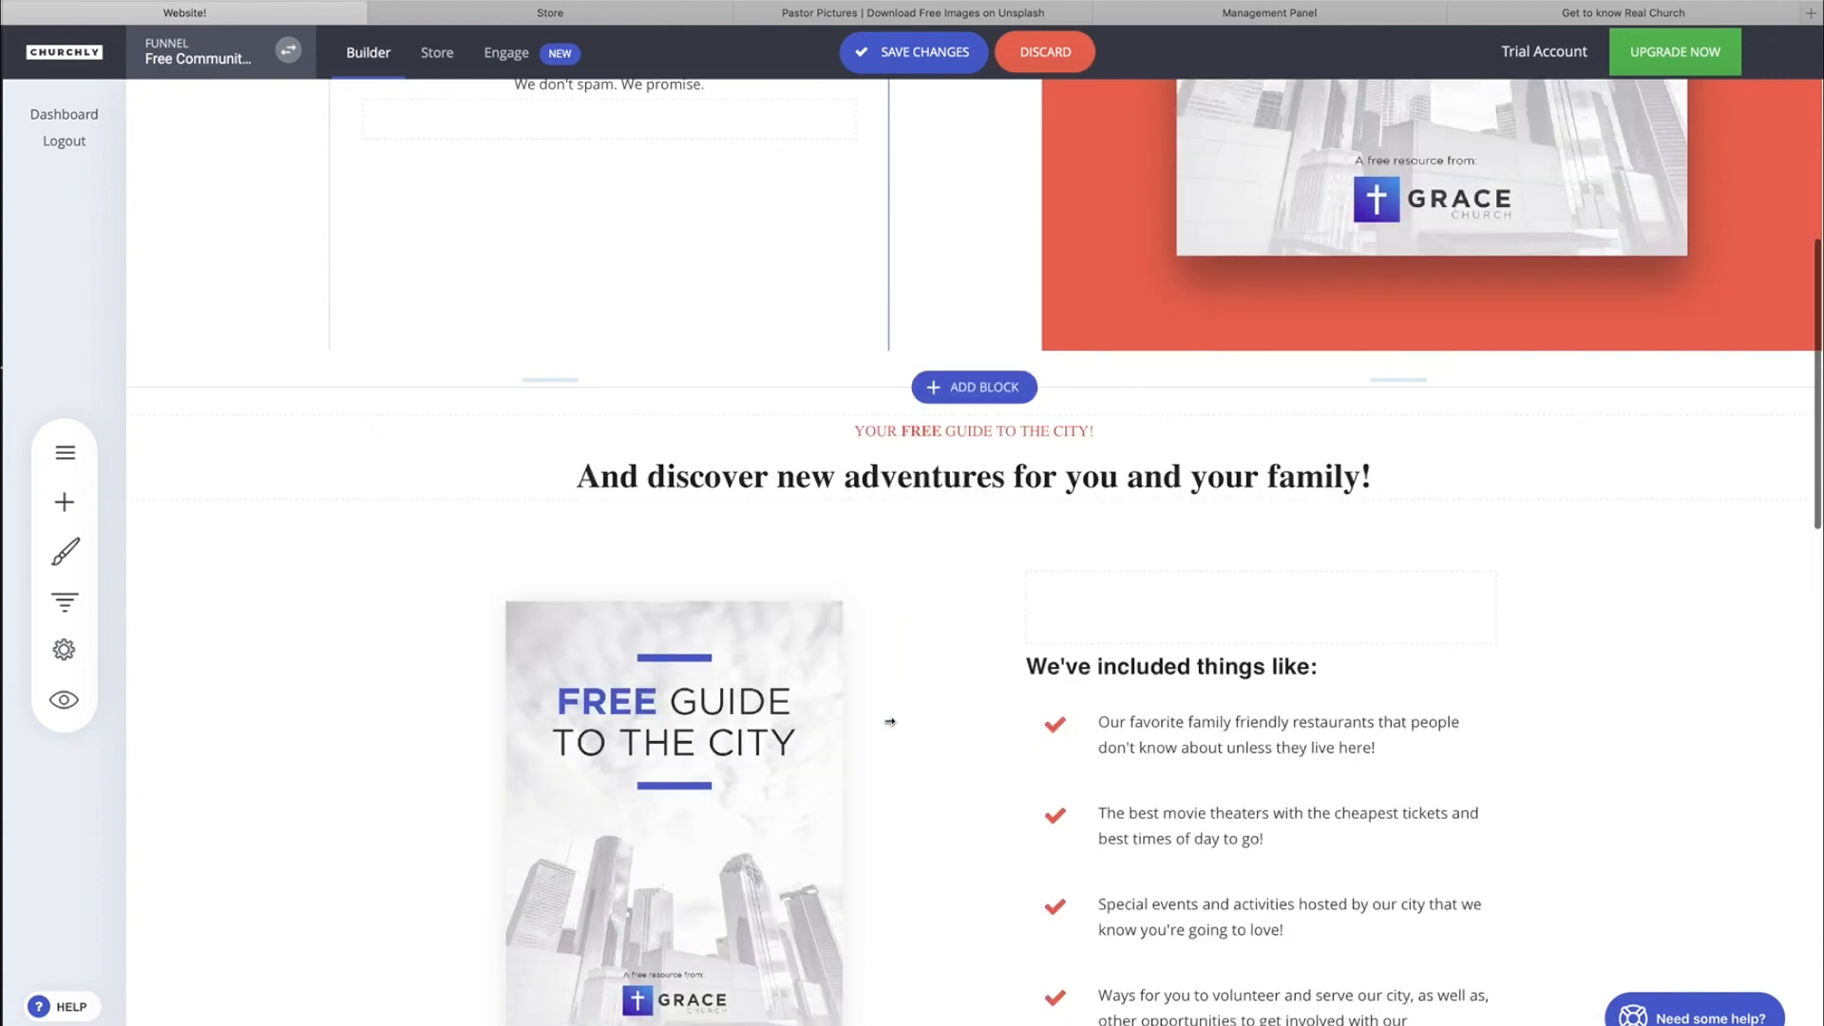
scroll(889, 722, "down", 10)
left_click(65, 452)
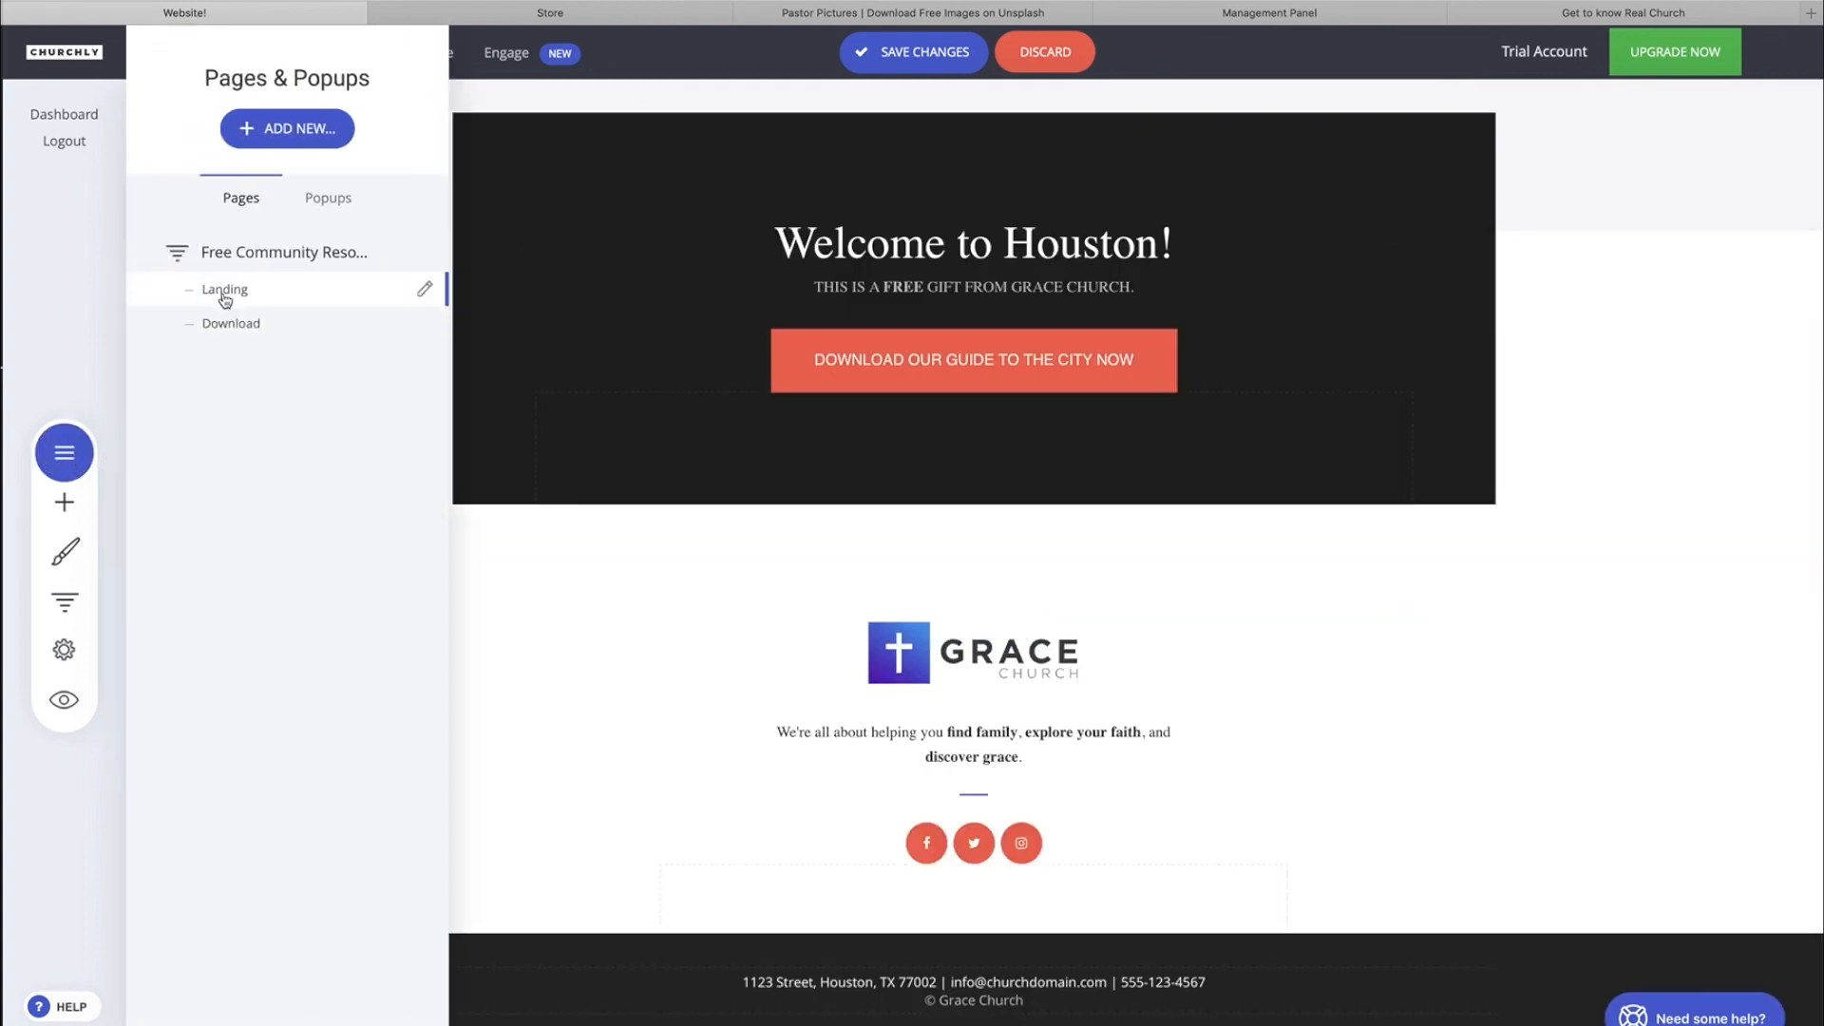
left_click(218, 323)
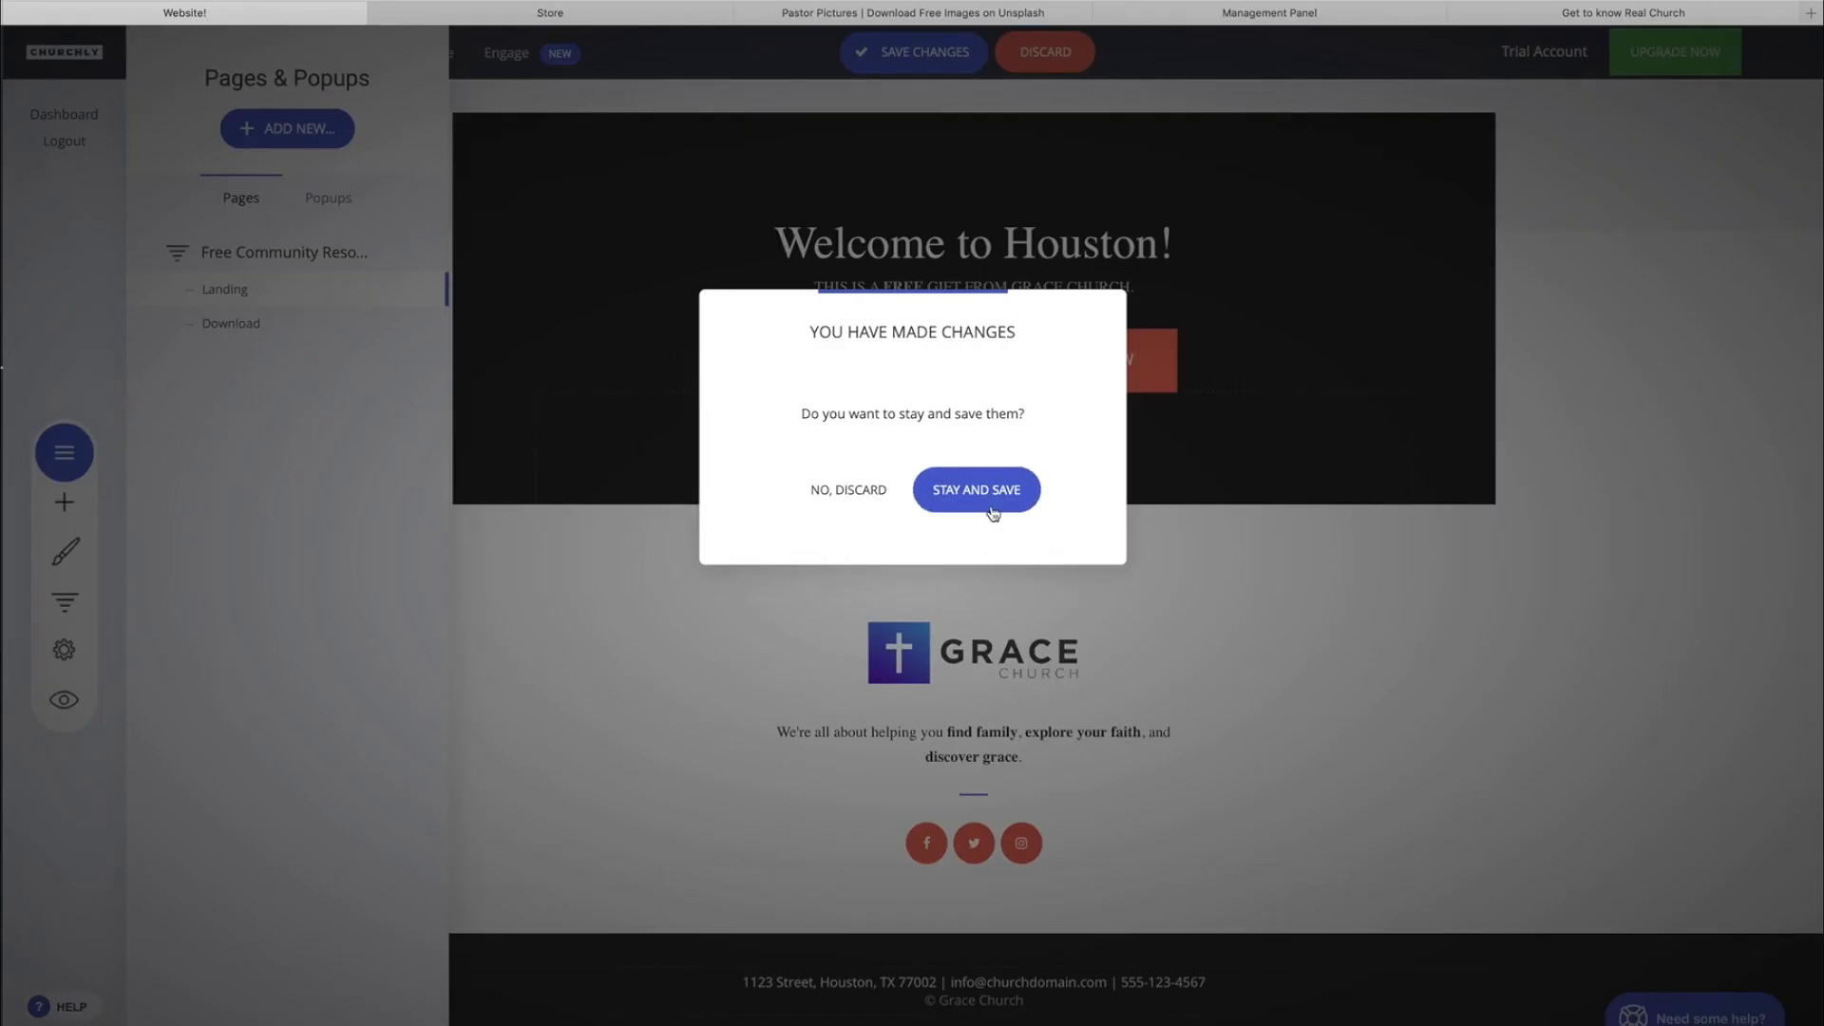
left_click(976, 495)
left_click(931, 54)
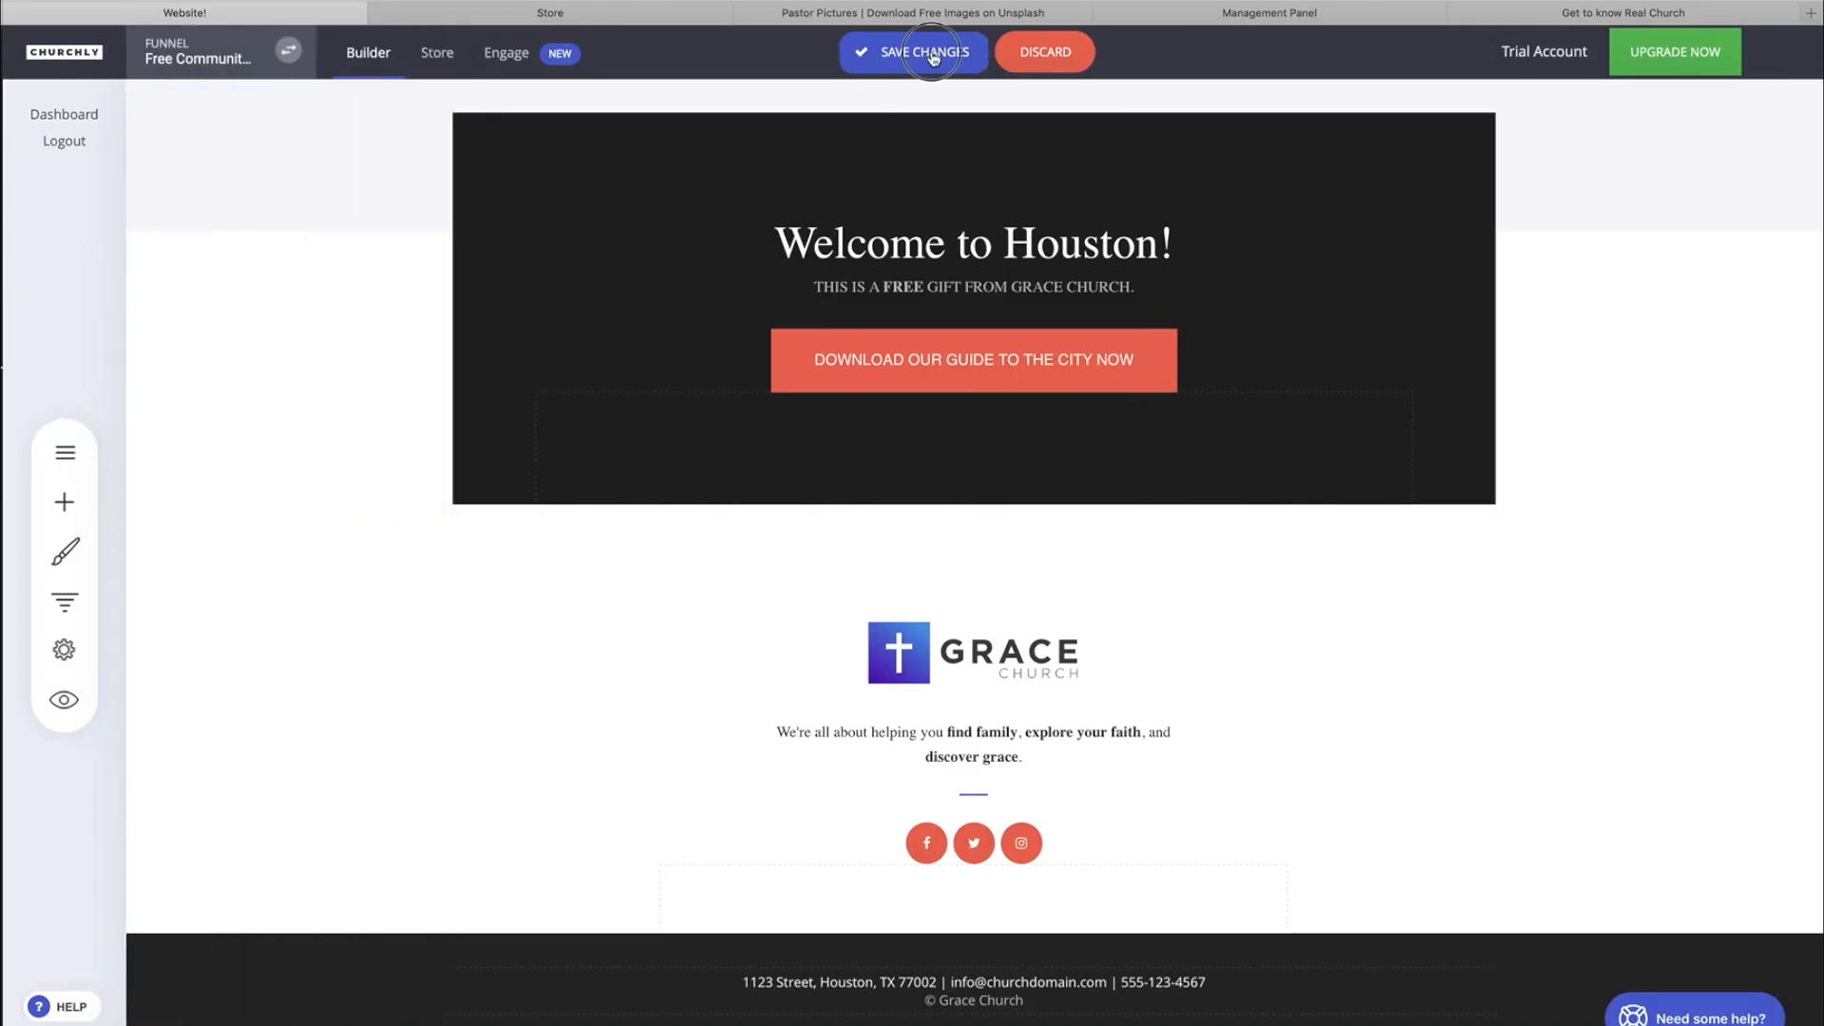
Open the funnel's Download page and check the file link behind the Download Your E-Book button, leaving it as it is.
left_click(63, 452)
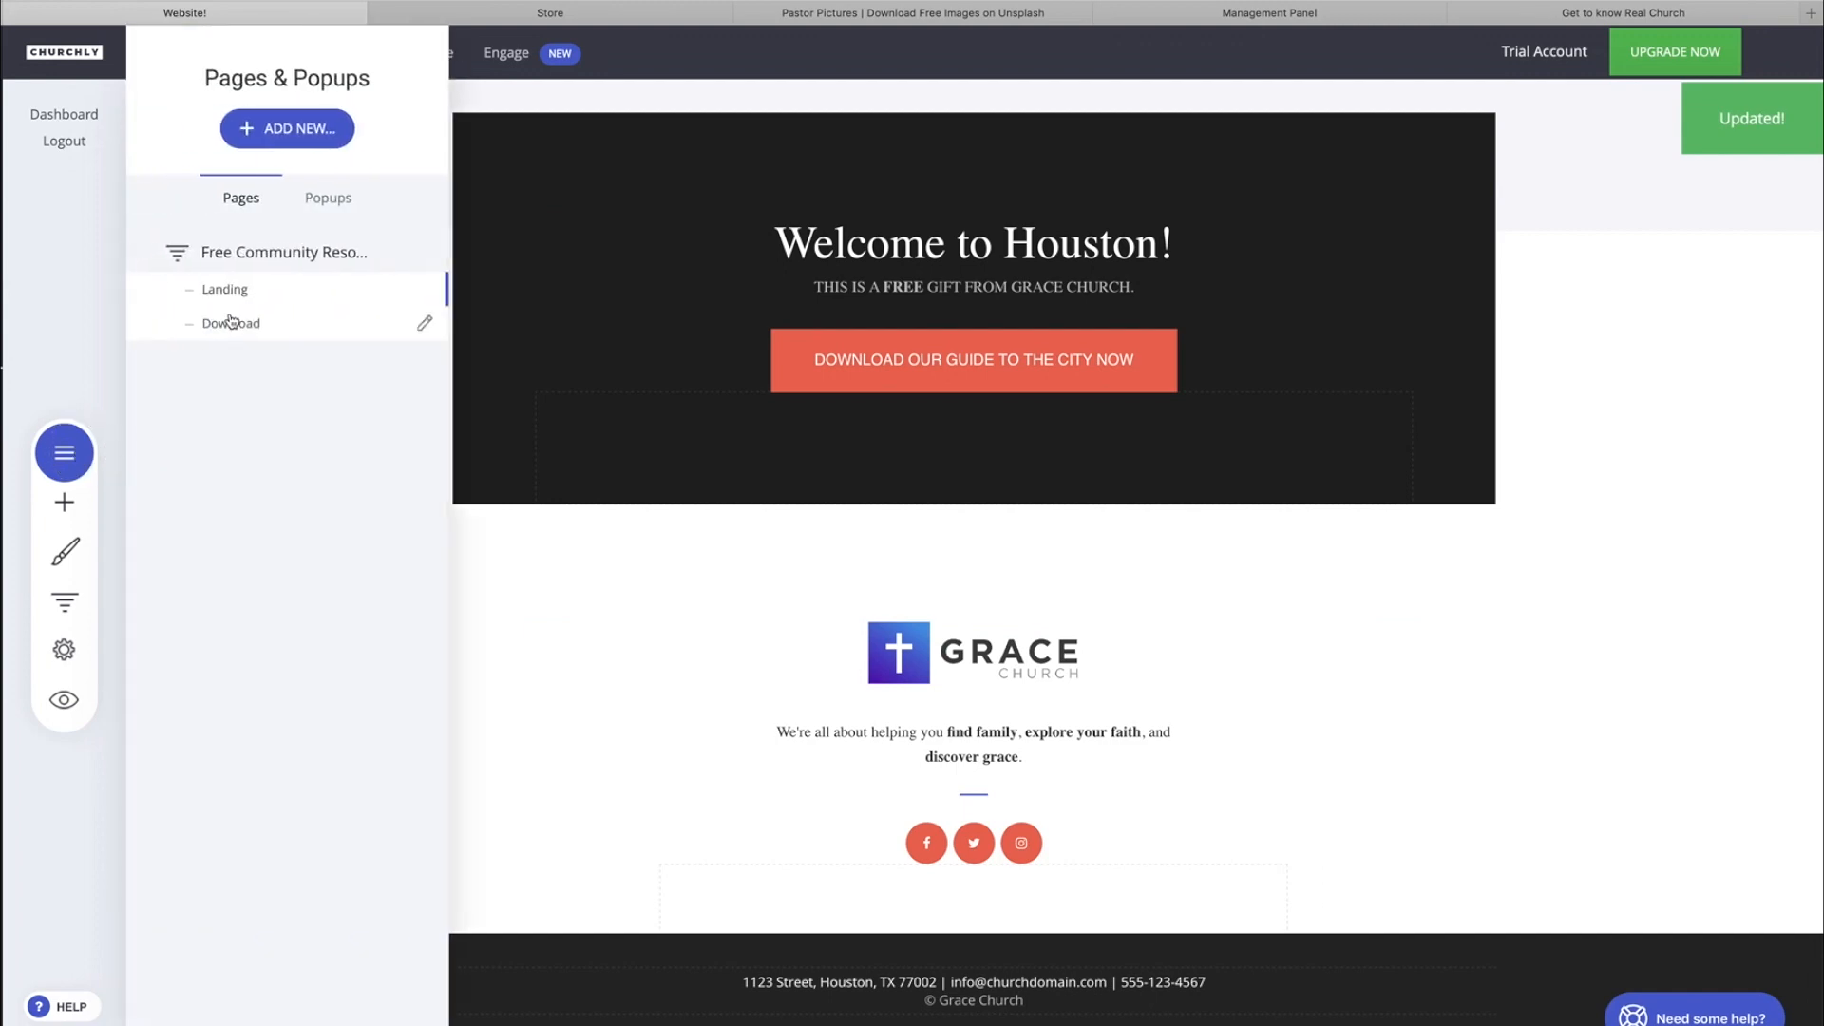
left_click(228, 321)
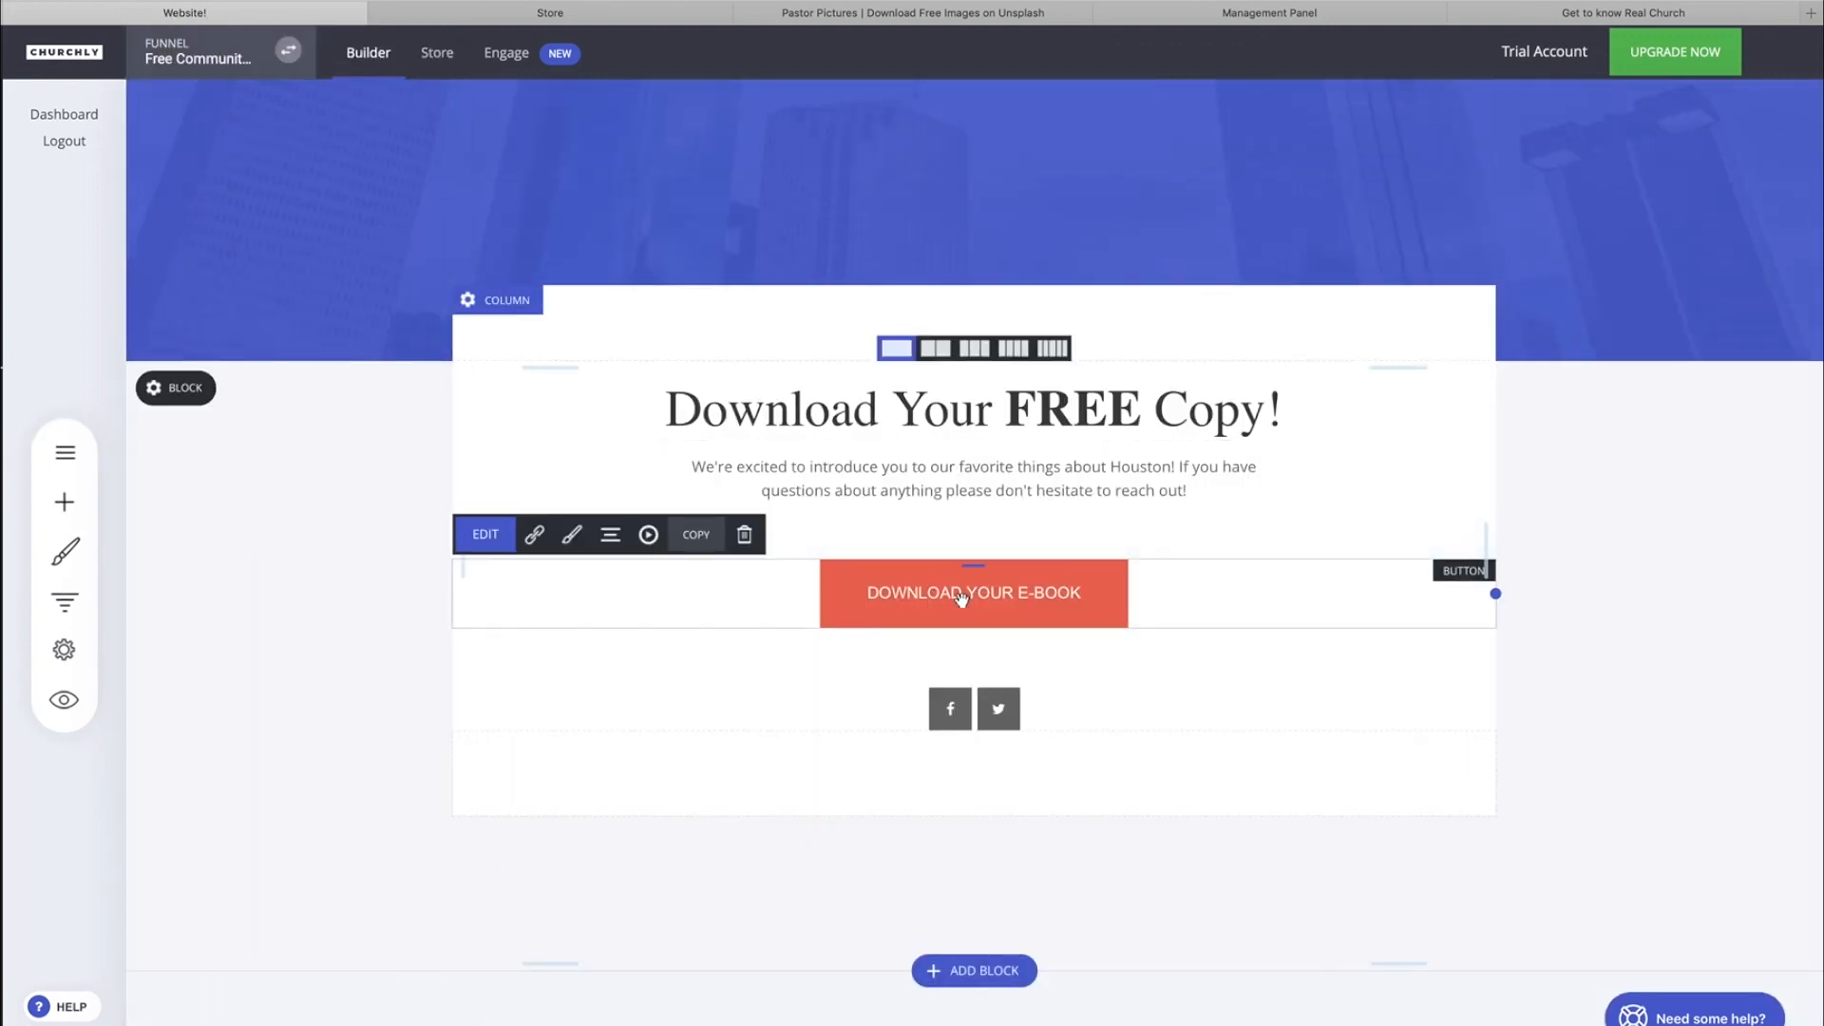
left_click(534, 534)
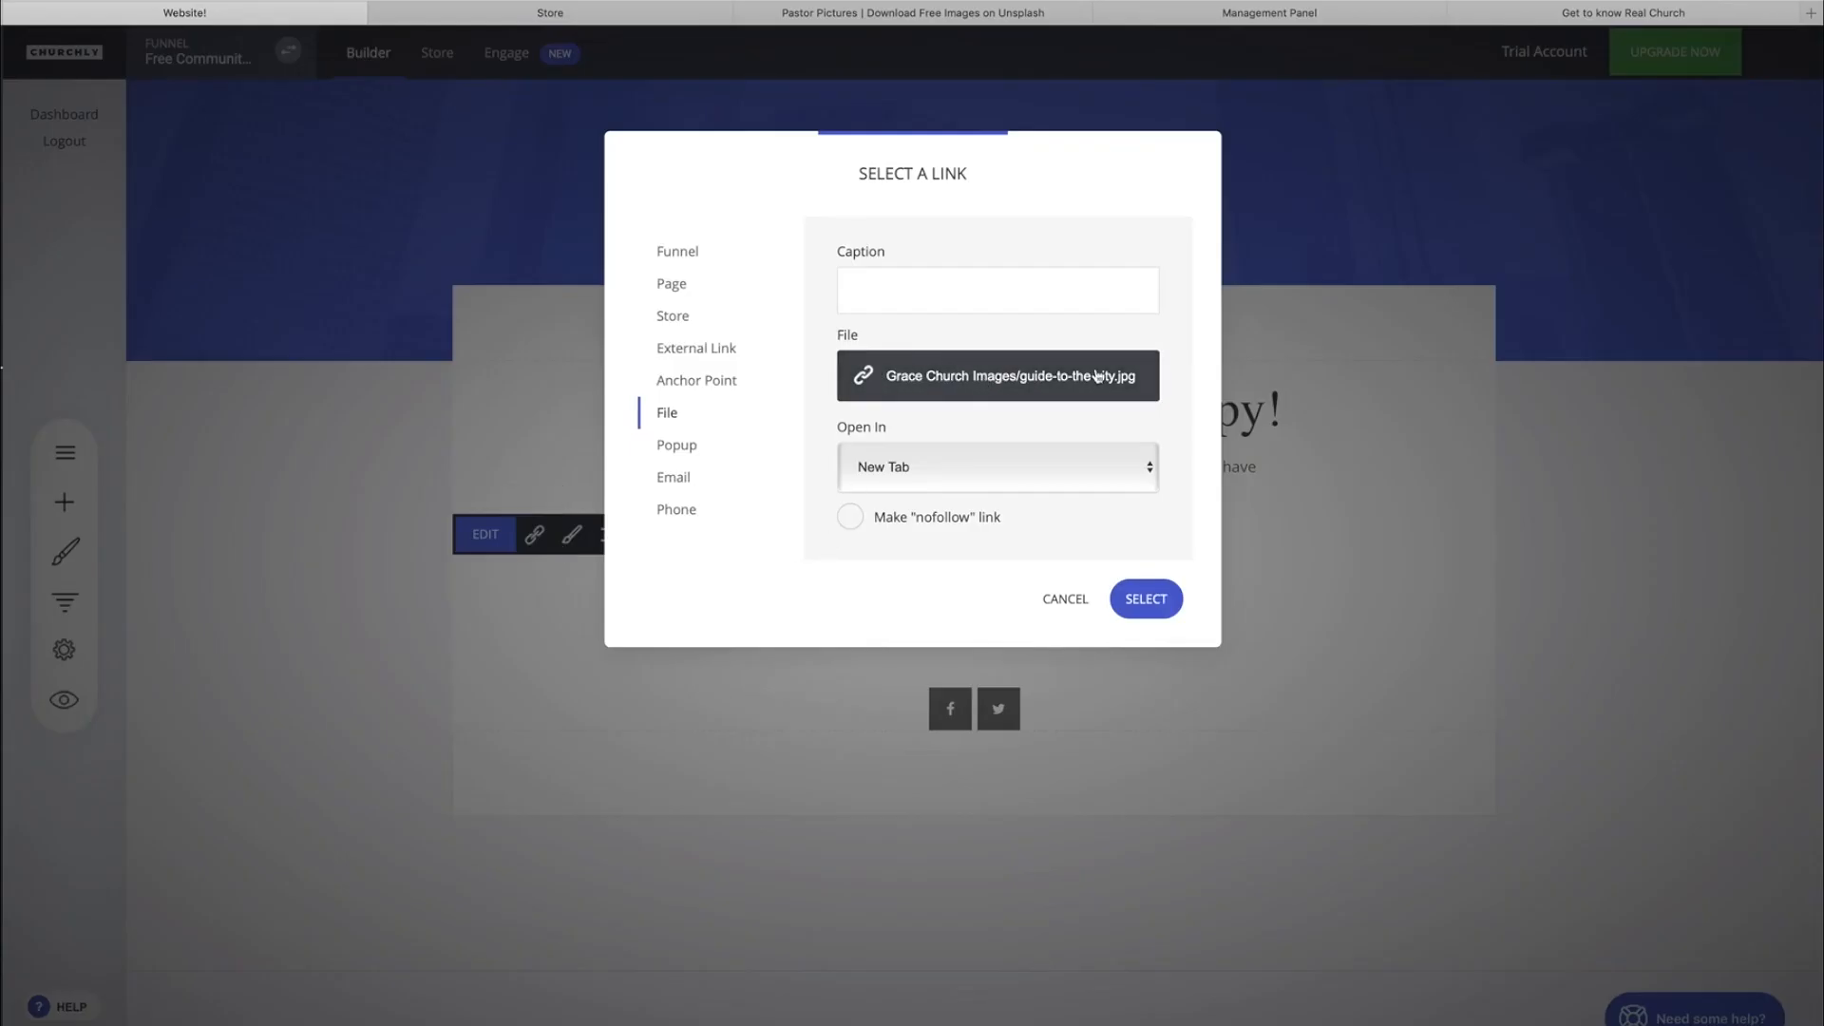
left_click(1065, 600)
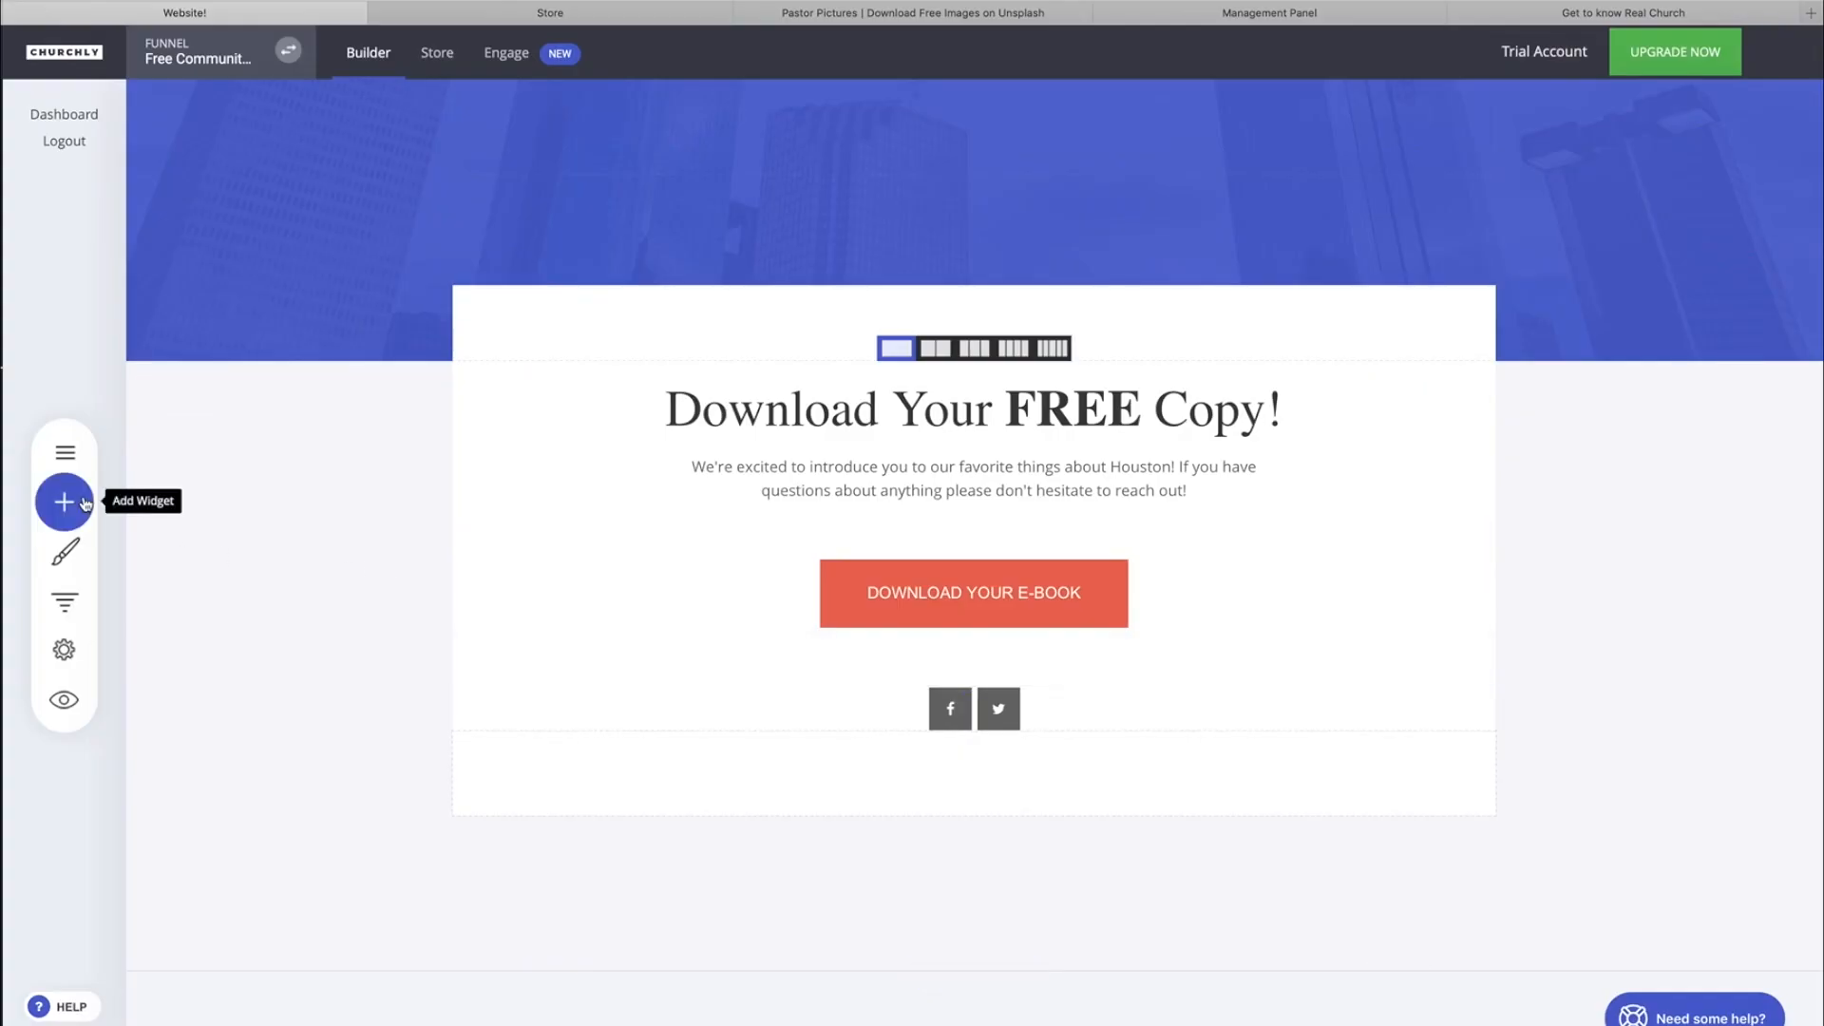
Return to the funnel's Landing page for editing.
left_click(64, 452)
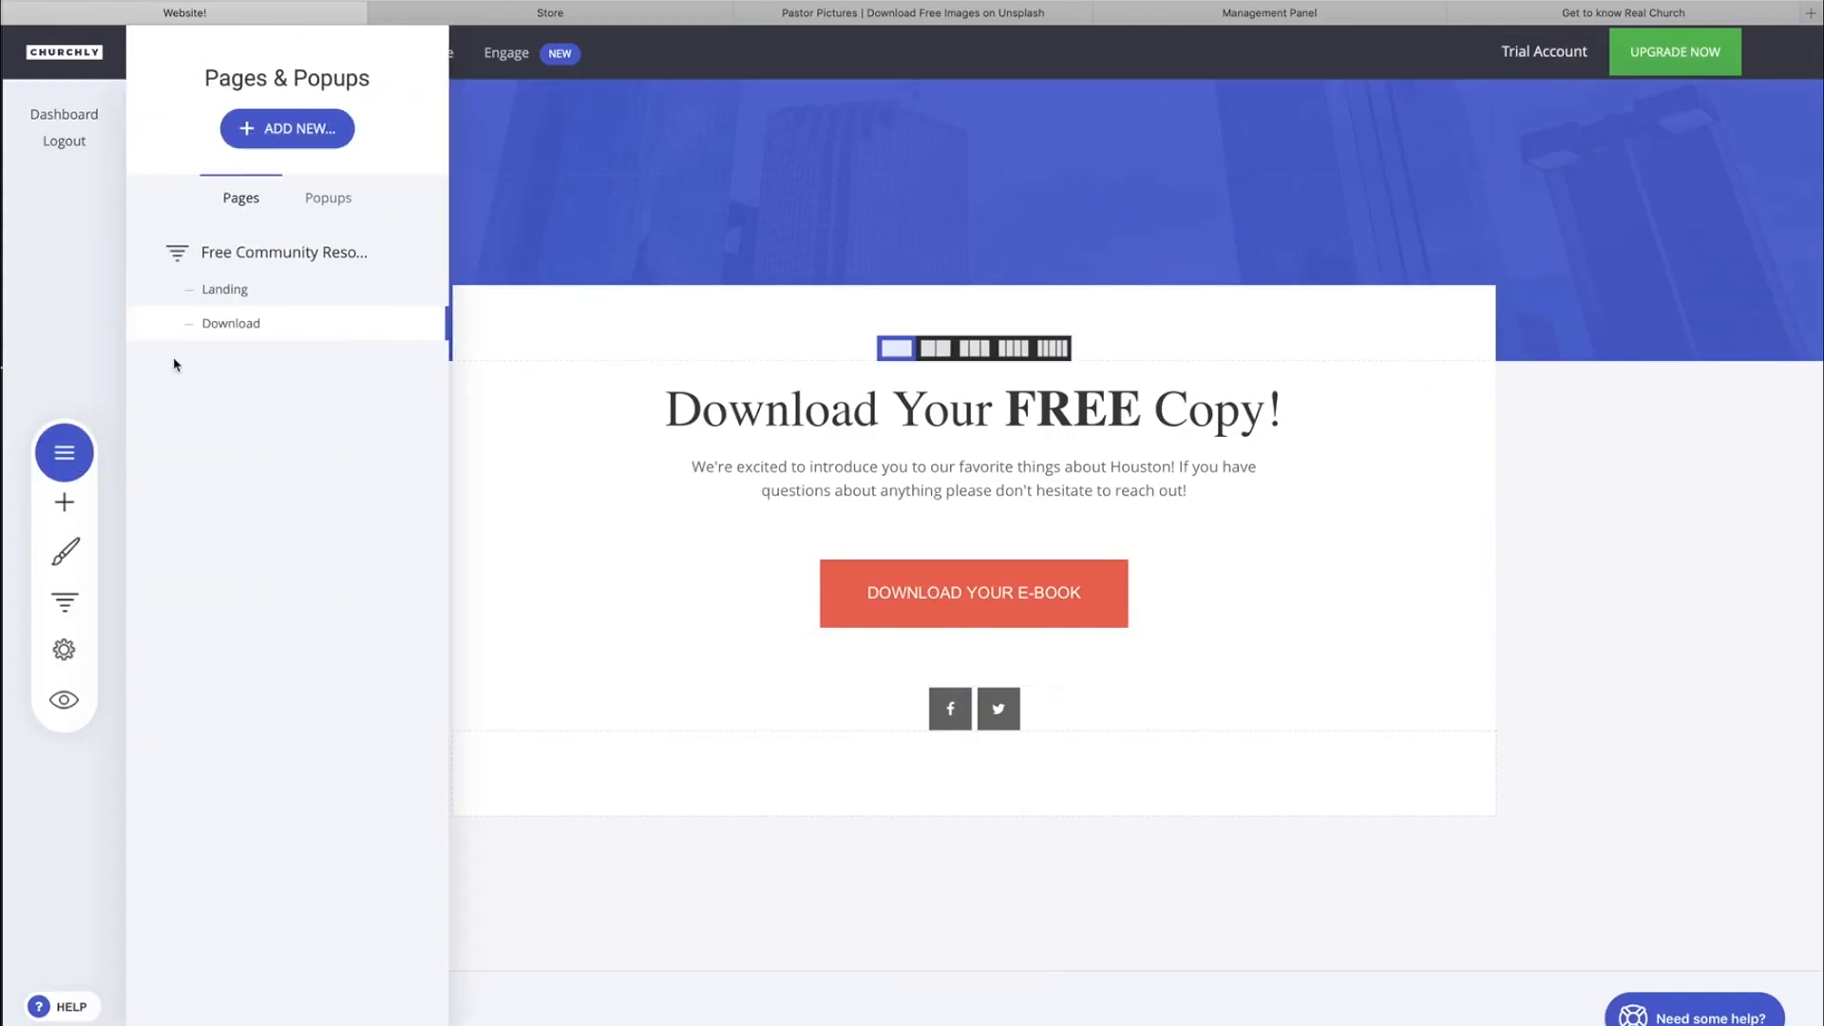
left_click(240, 295)
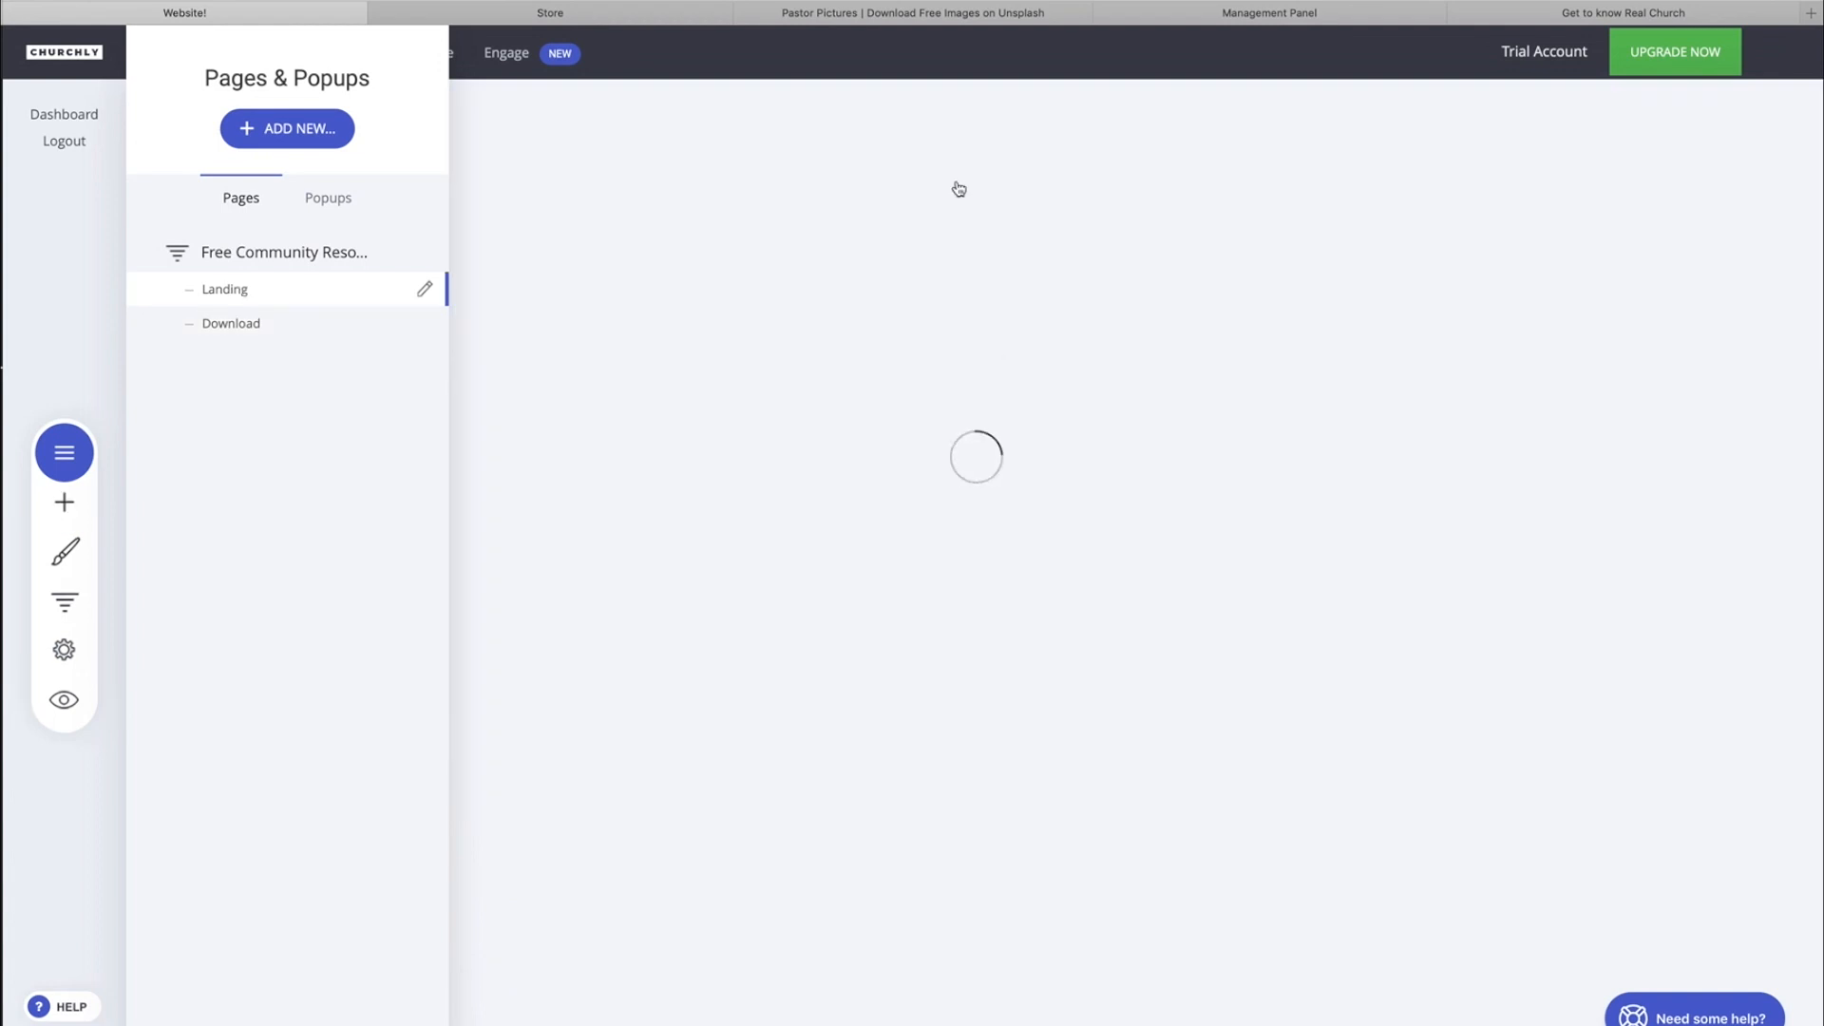
left_click(975, 151)
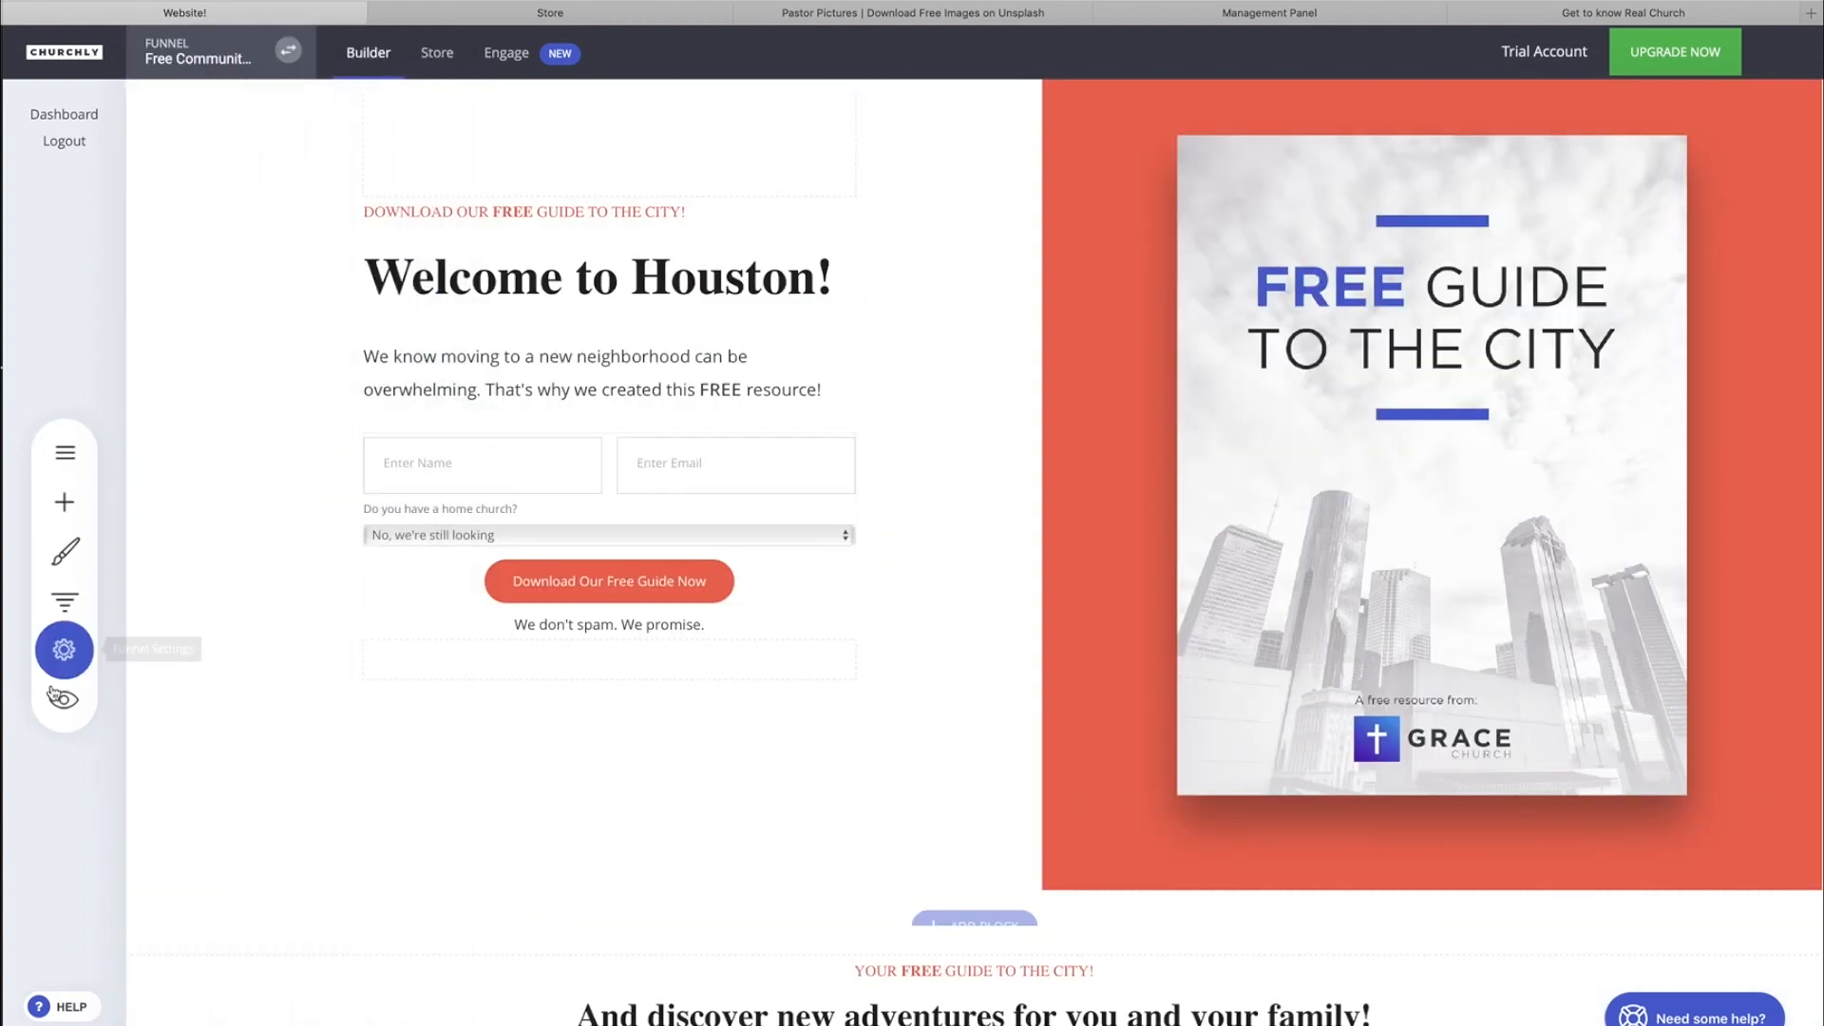
Look over the funnel's general and domain settings and open the system subdomain for changing.
left_click(64, 650)
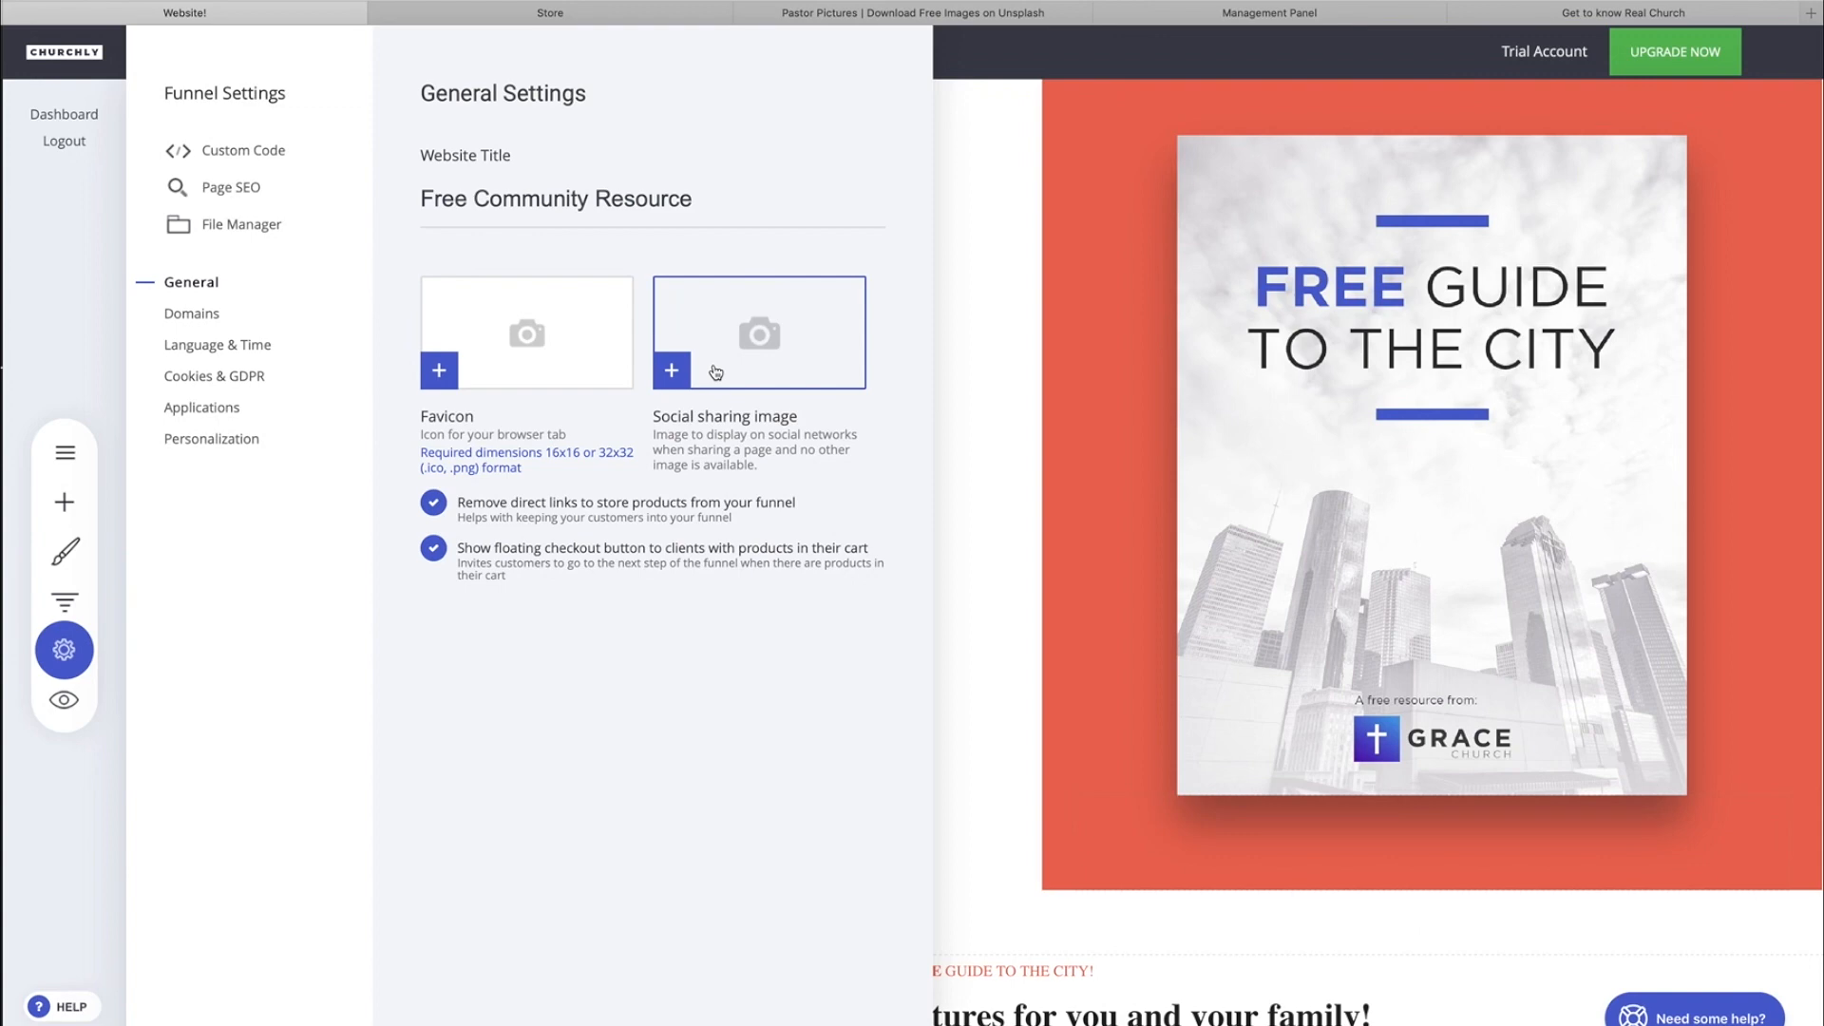
left_click(194, 313)
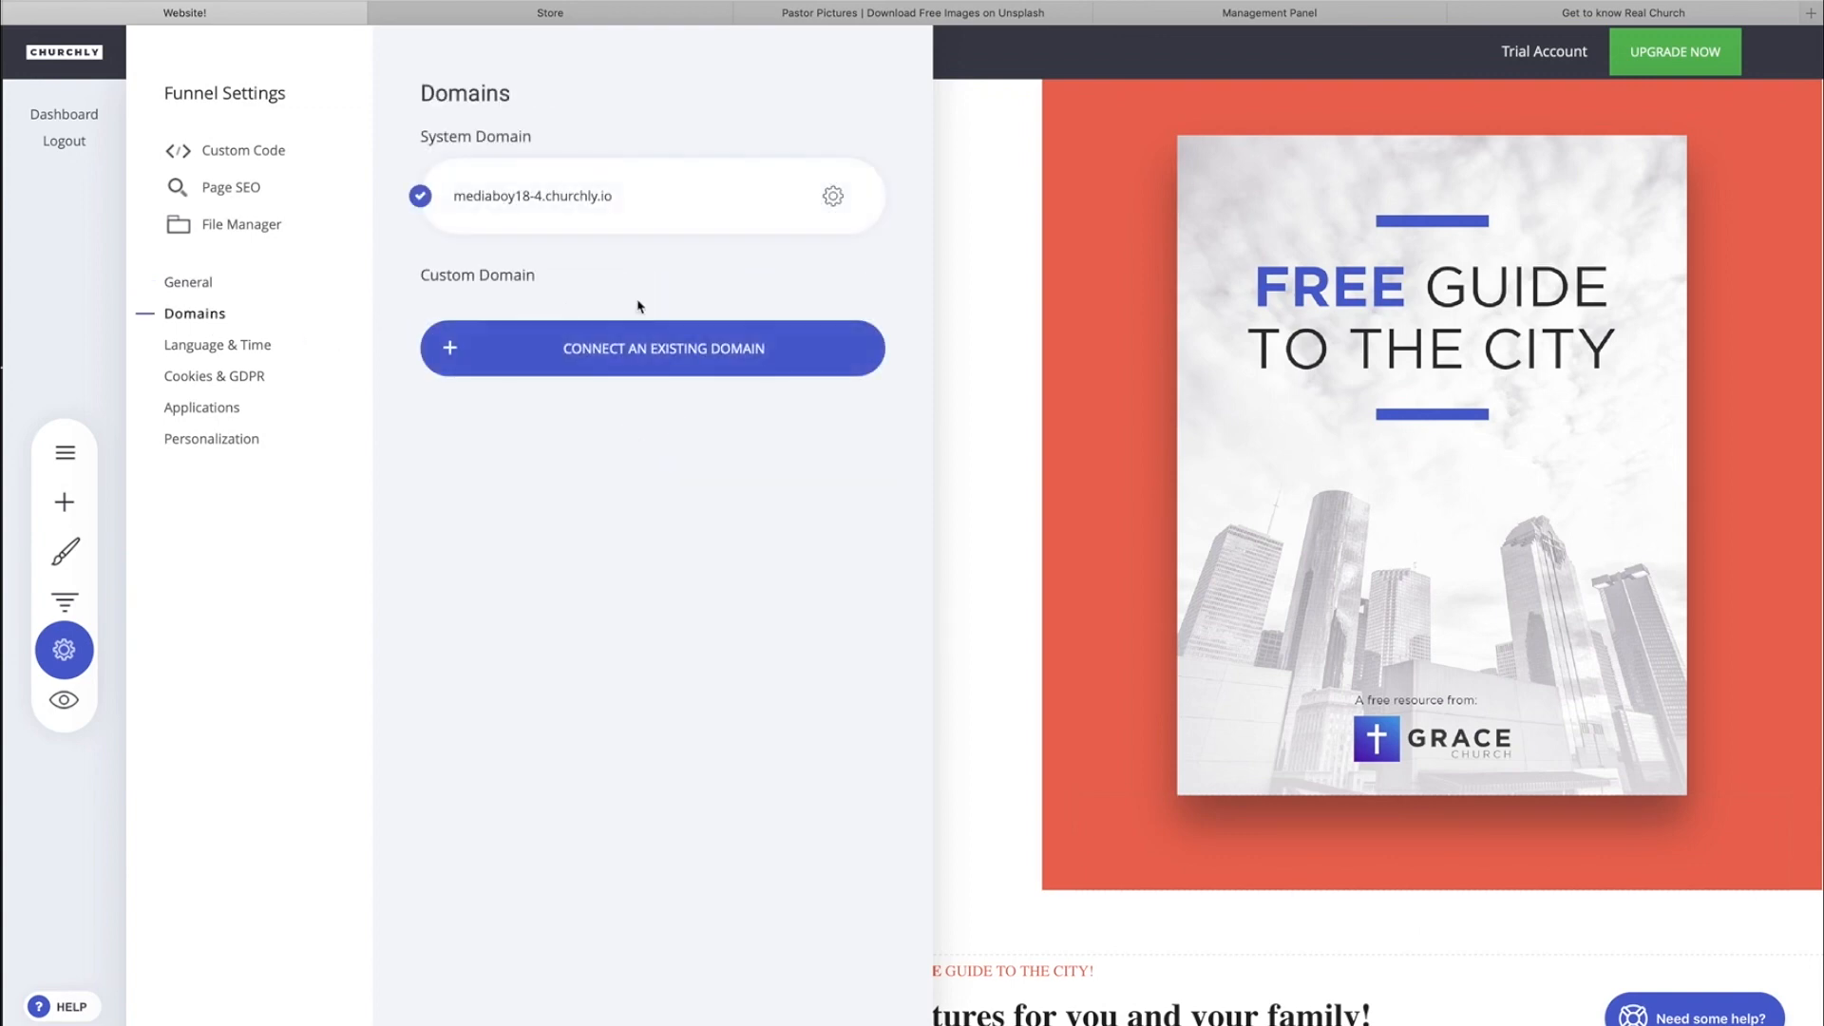
left_click(833, 196)
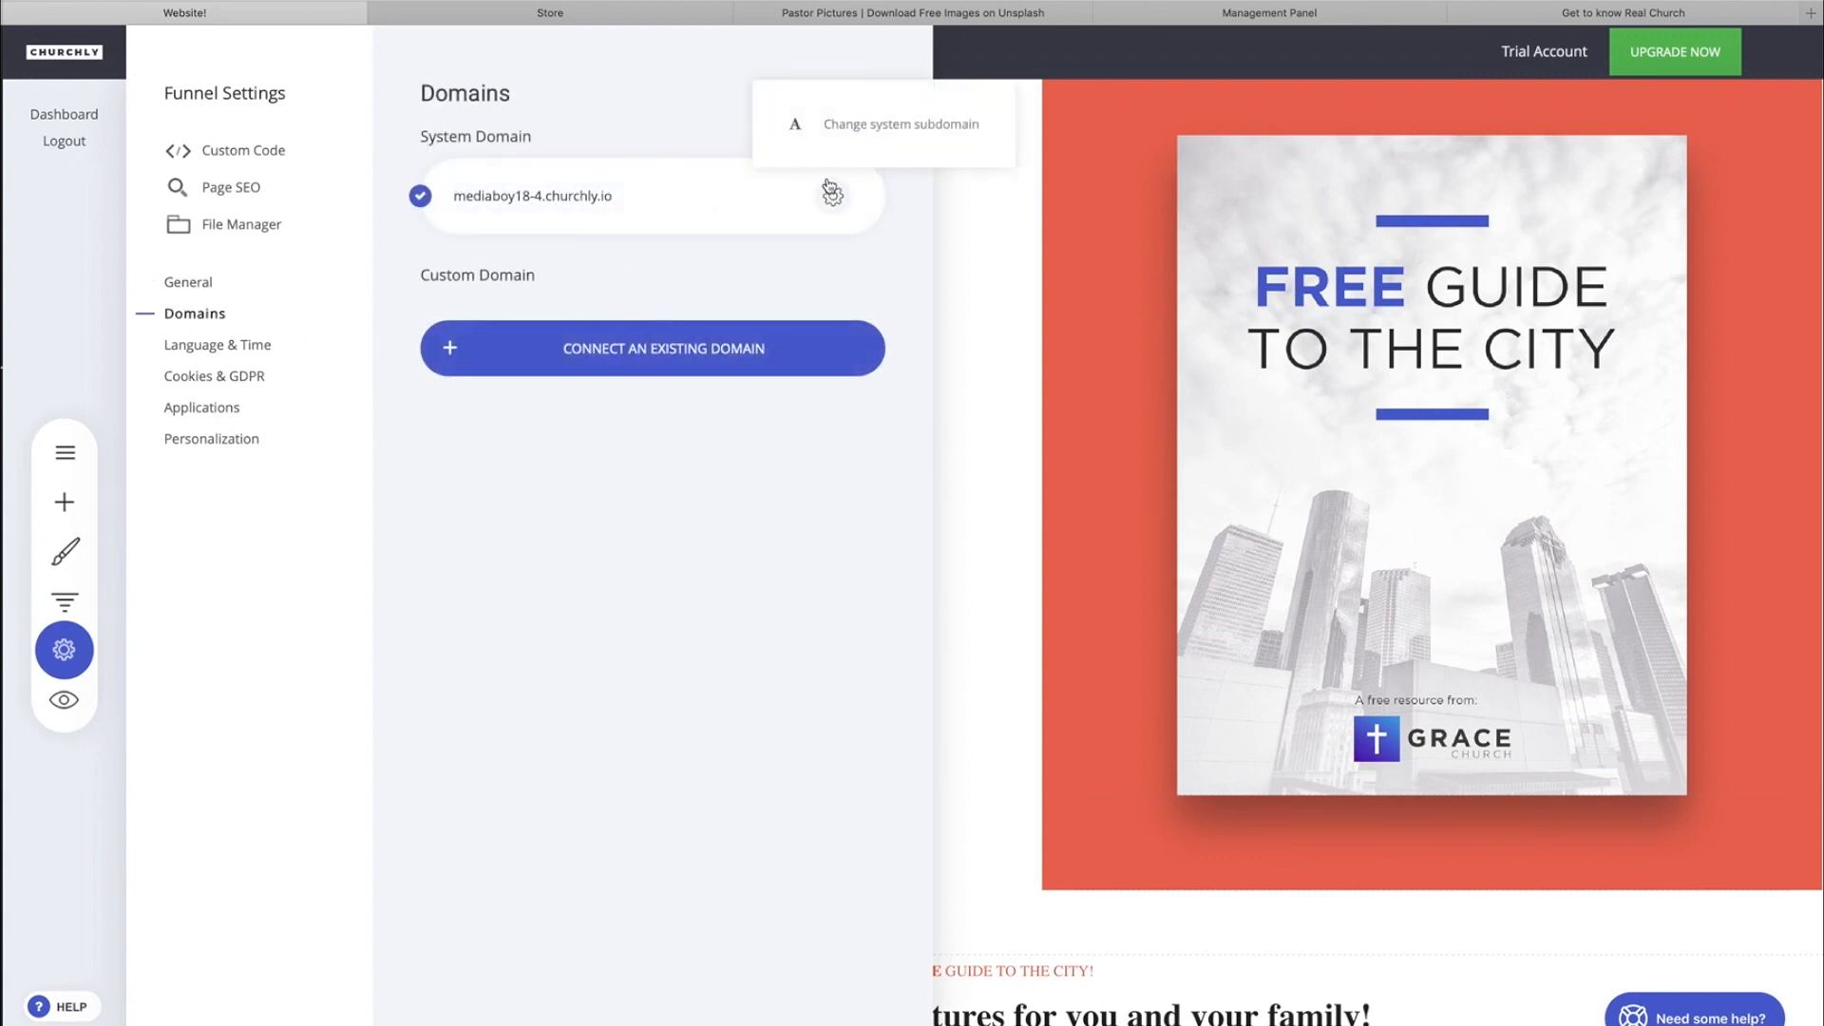
left_click(860, 139)
left_click(528, 266)
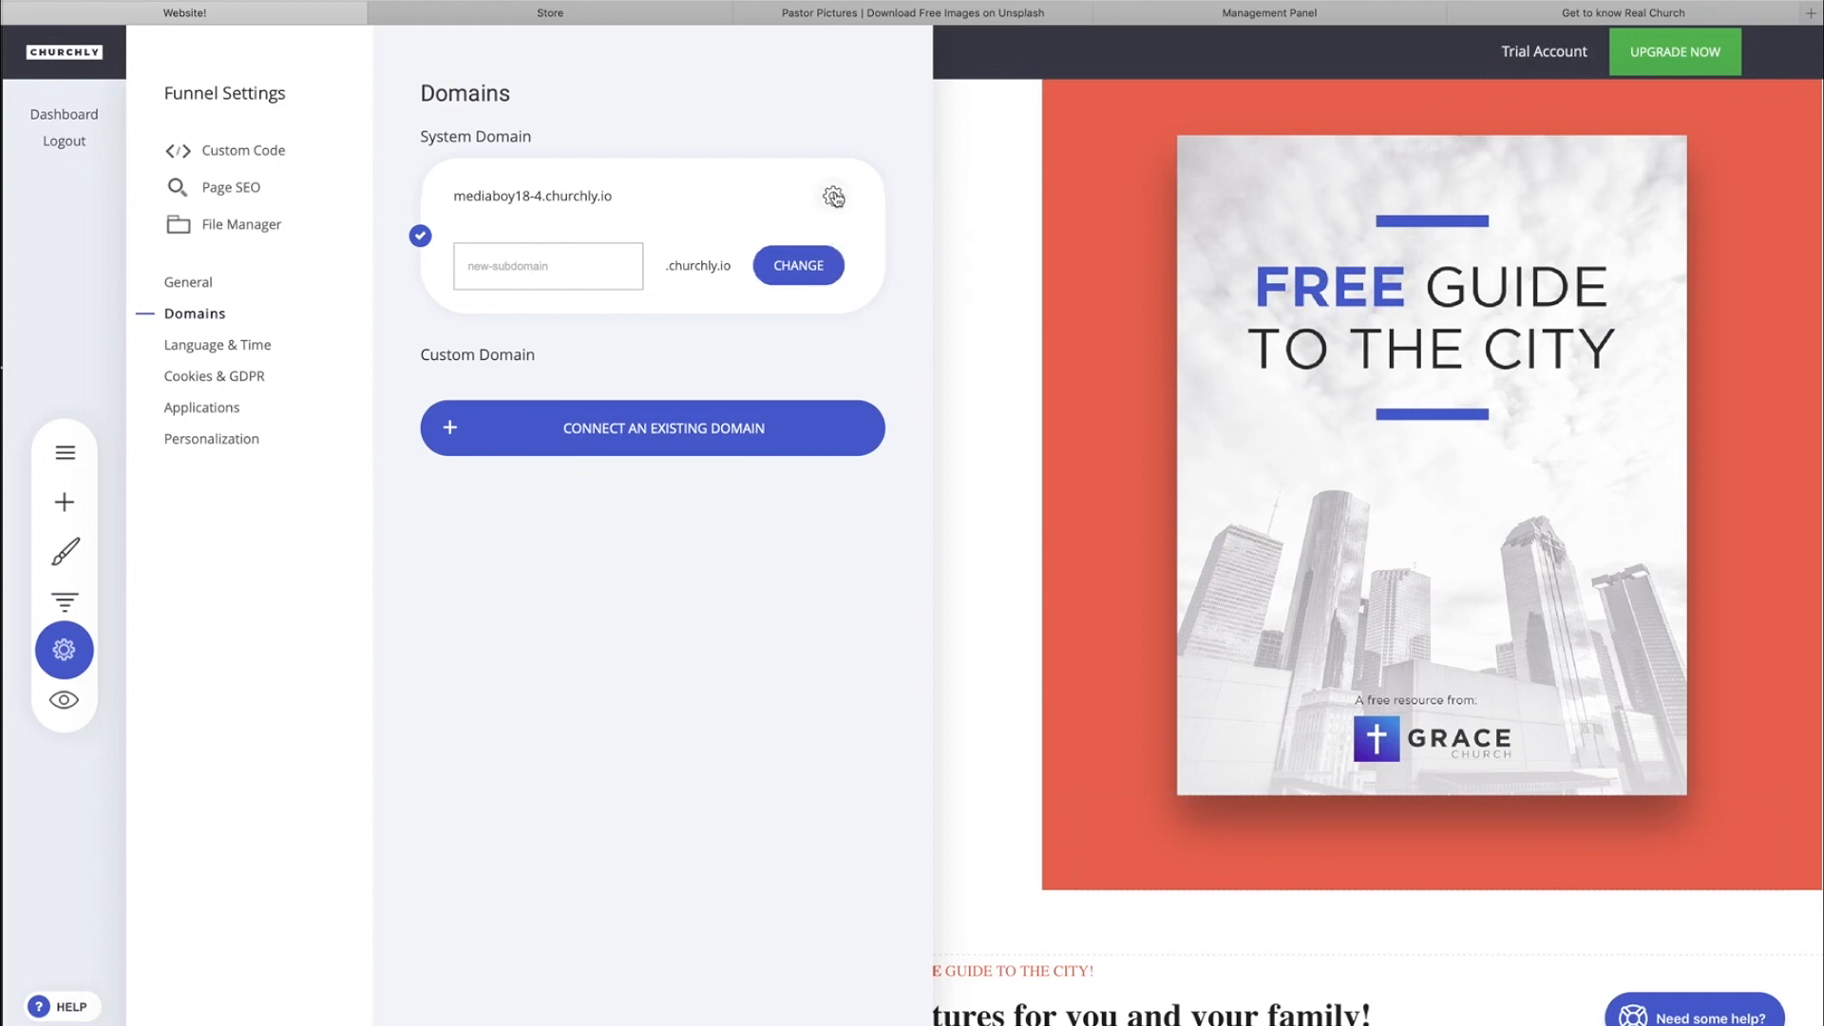
Connect the existing custom domain realchurchguidetotomball.com to the funnel.
left_click(715, 525)
left_click(673, 444)
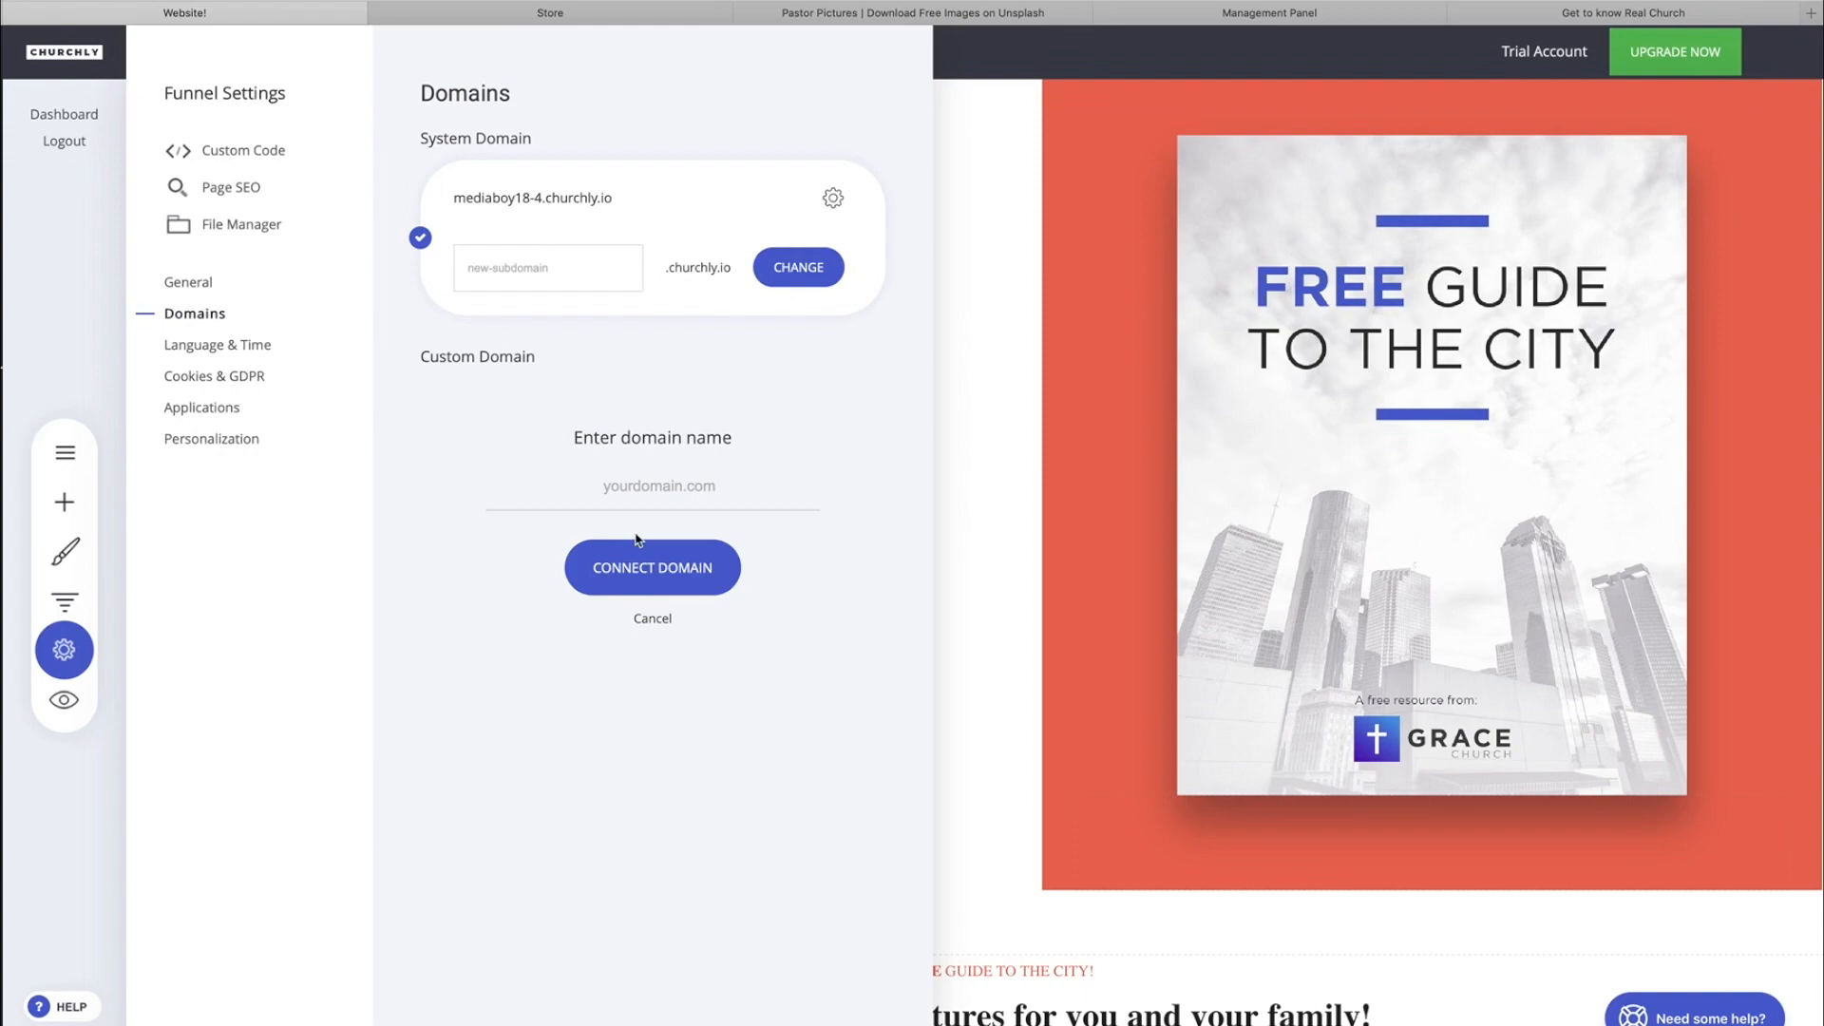
left_click(664, 582)
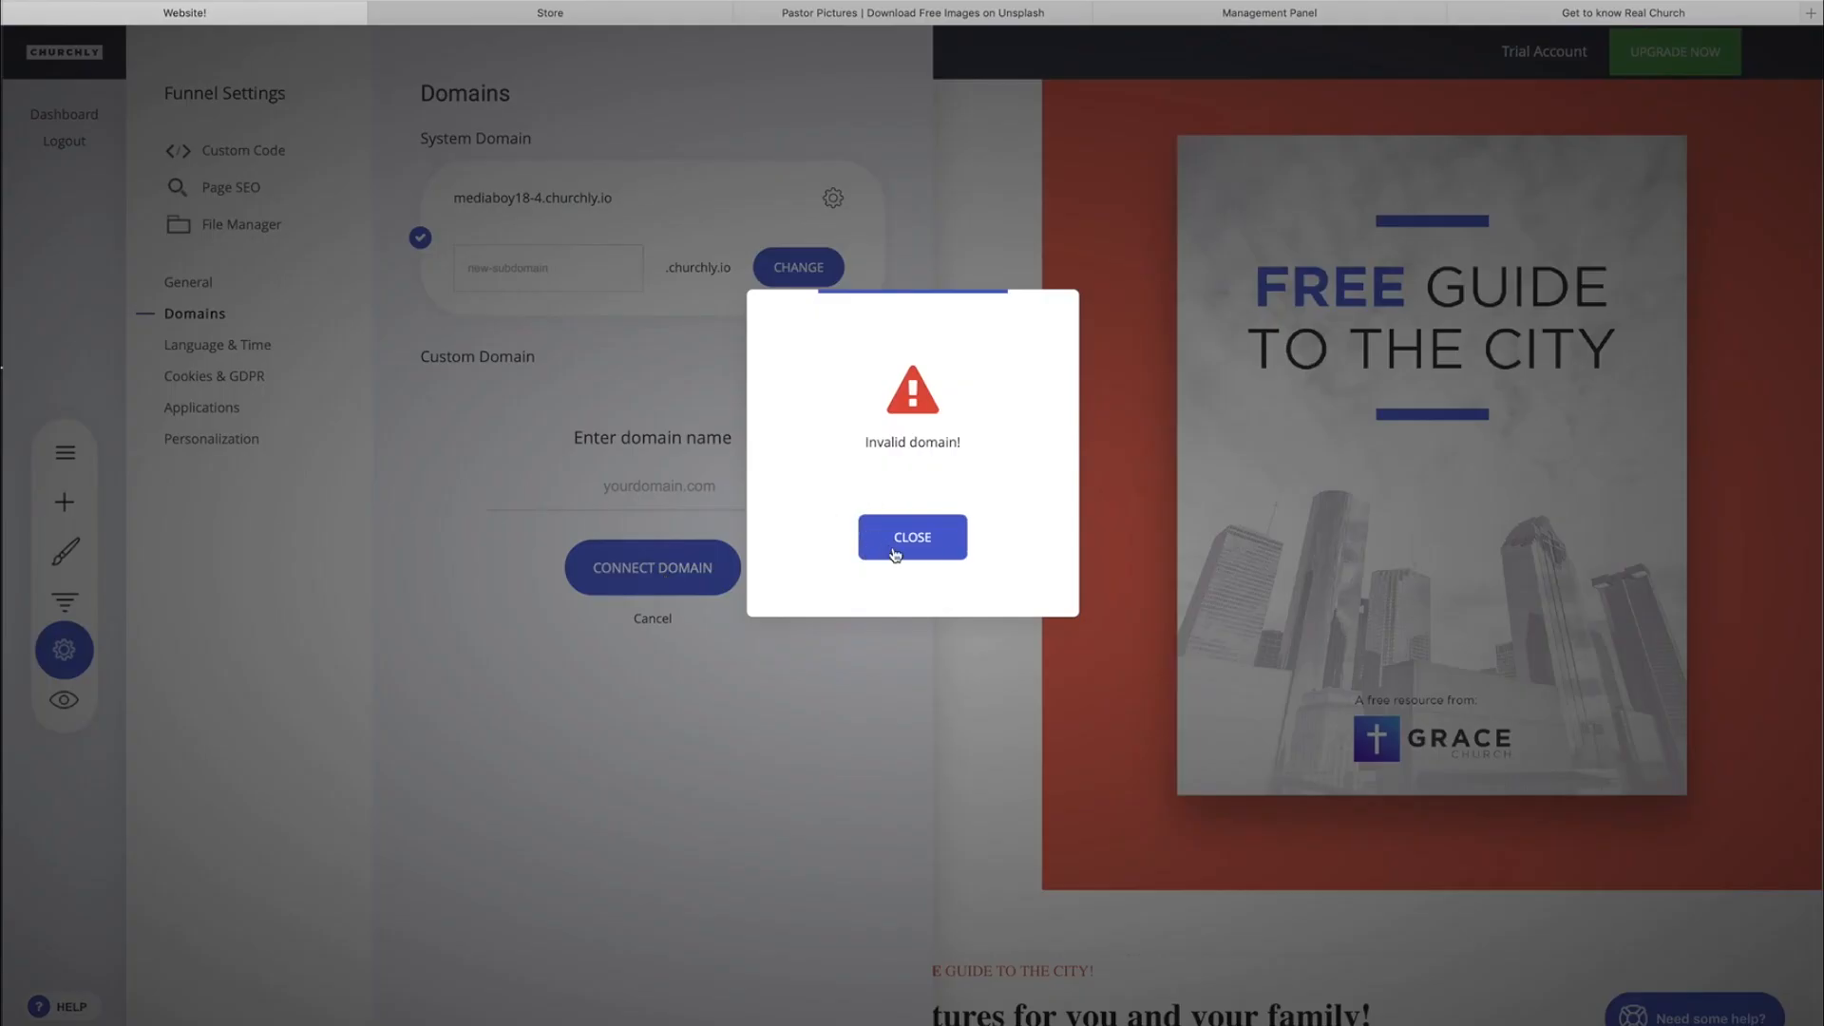
left_click(895, 555)
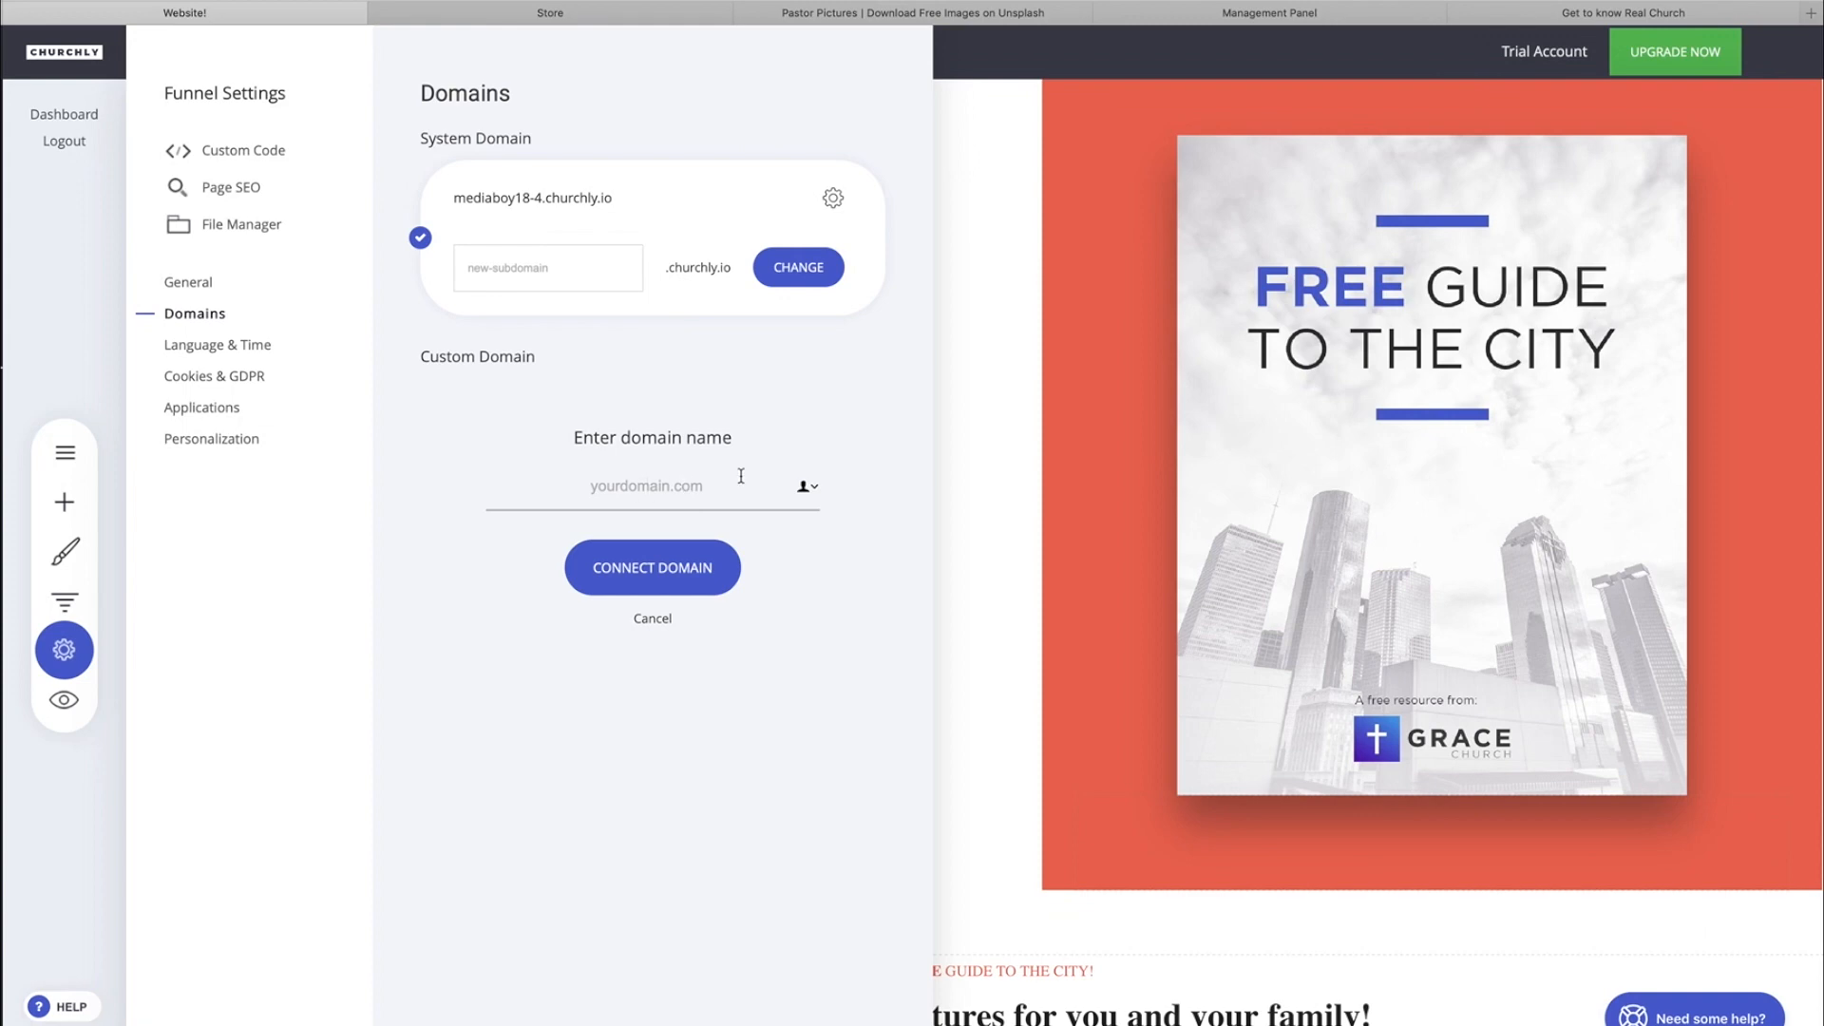
type("Real")
key("BackSpace")
key("BackSpace")
key("BackSpace")
key("BackSpace")
type("realchurhch")
key("BackSpace")
key("BackSpace")
key("BackSpace")
key("BackSpace")
type("rchguidetotomball.com")
left_click(674, 589)
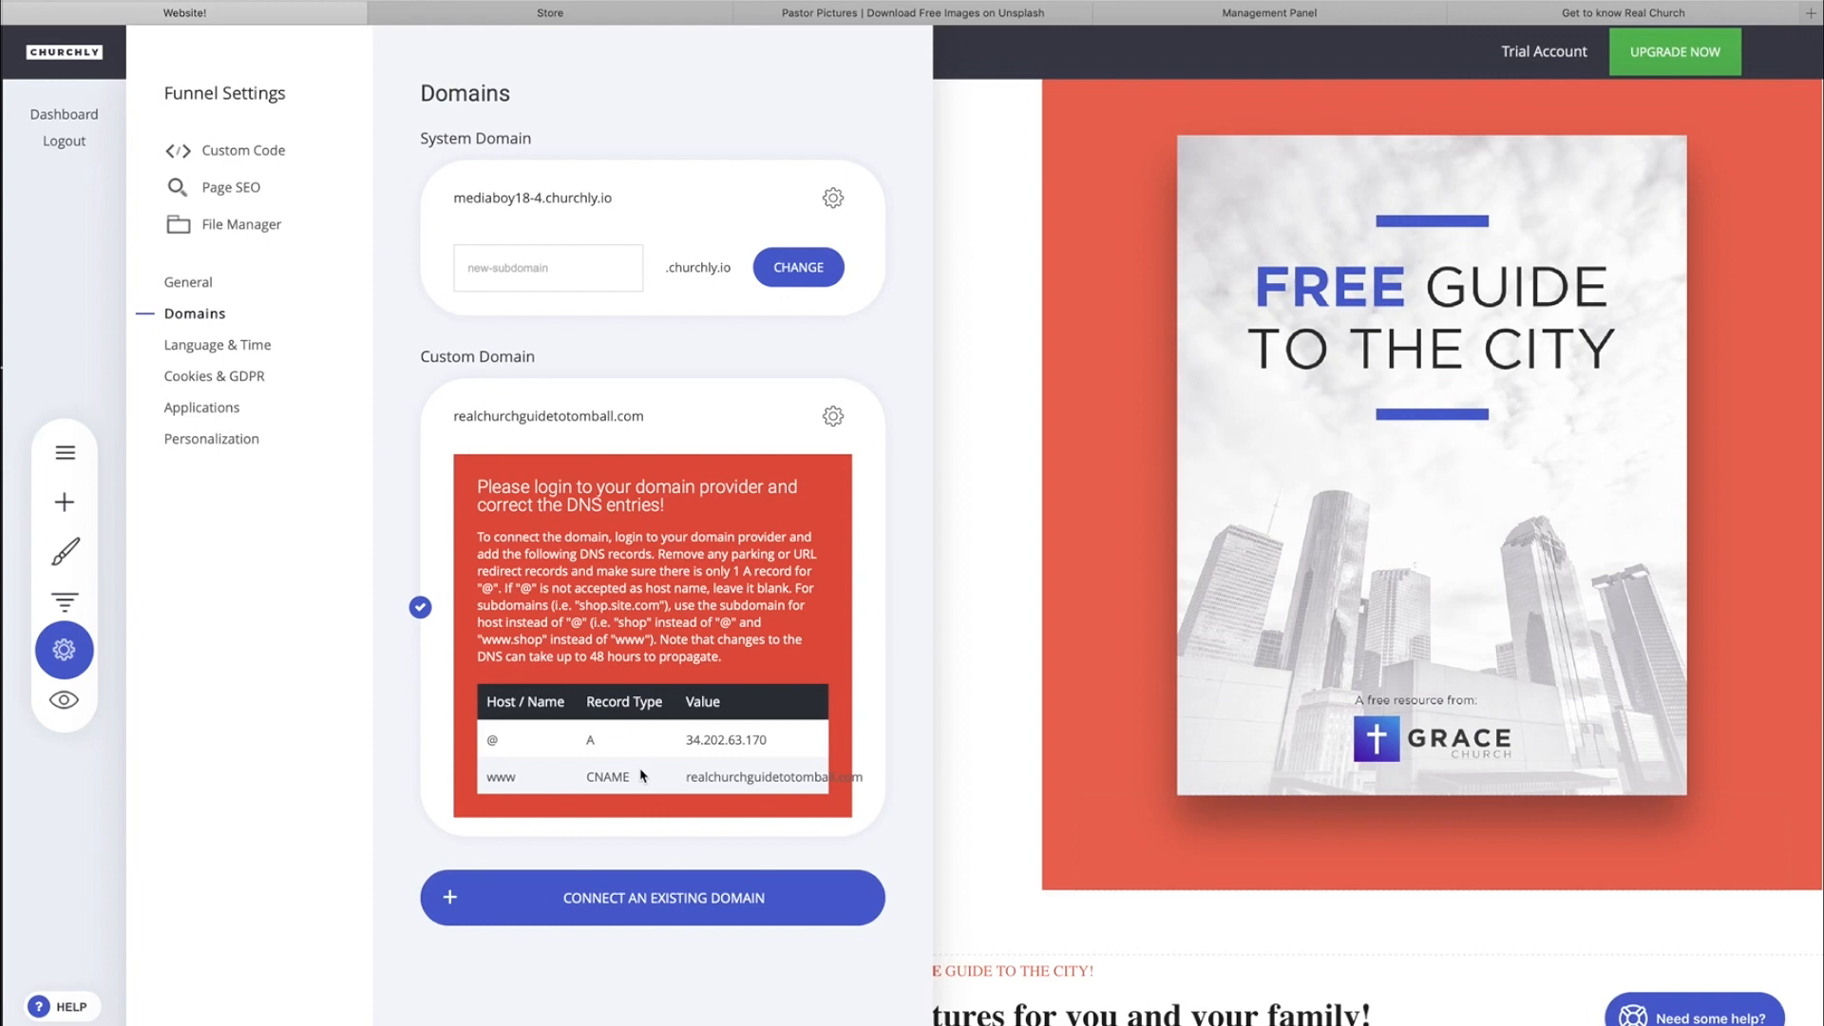
Read the DNS instructions and the A and CNAME record values for the custom domain, and leave the funnel settings.
left_click_drag(491, 536, 727, 658)
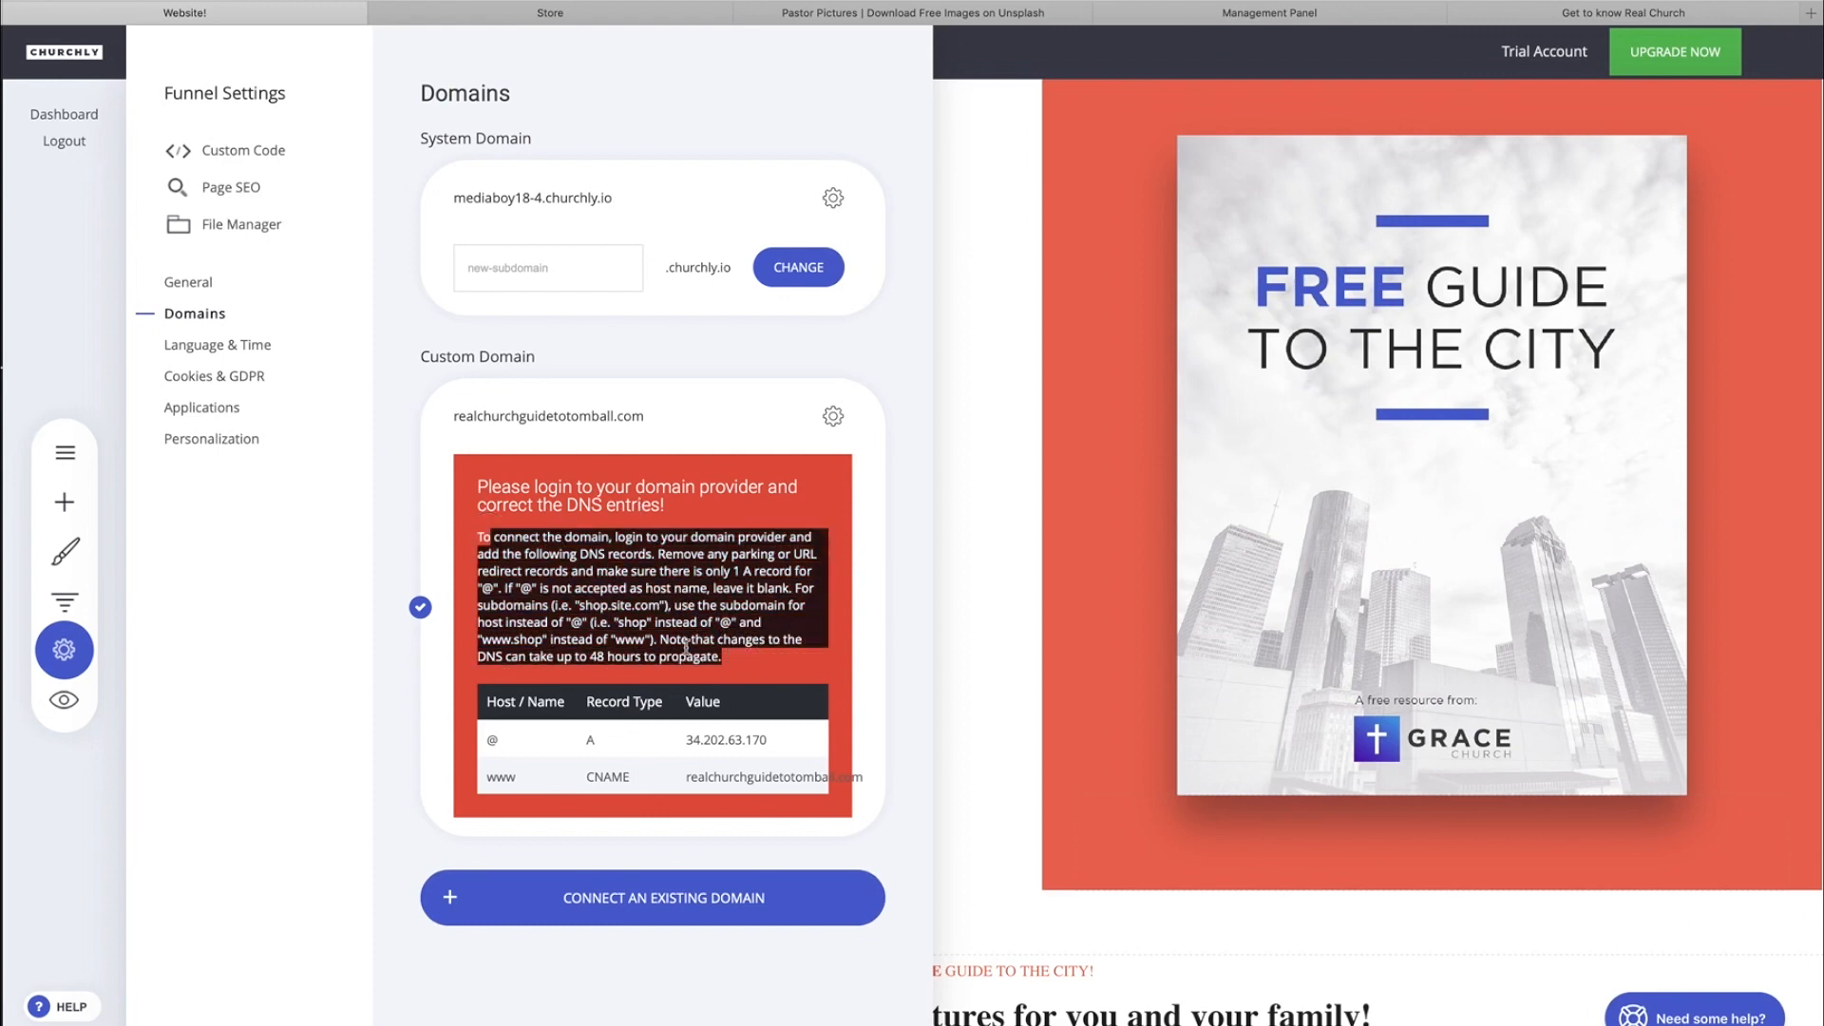
left_click(747, 658)
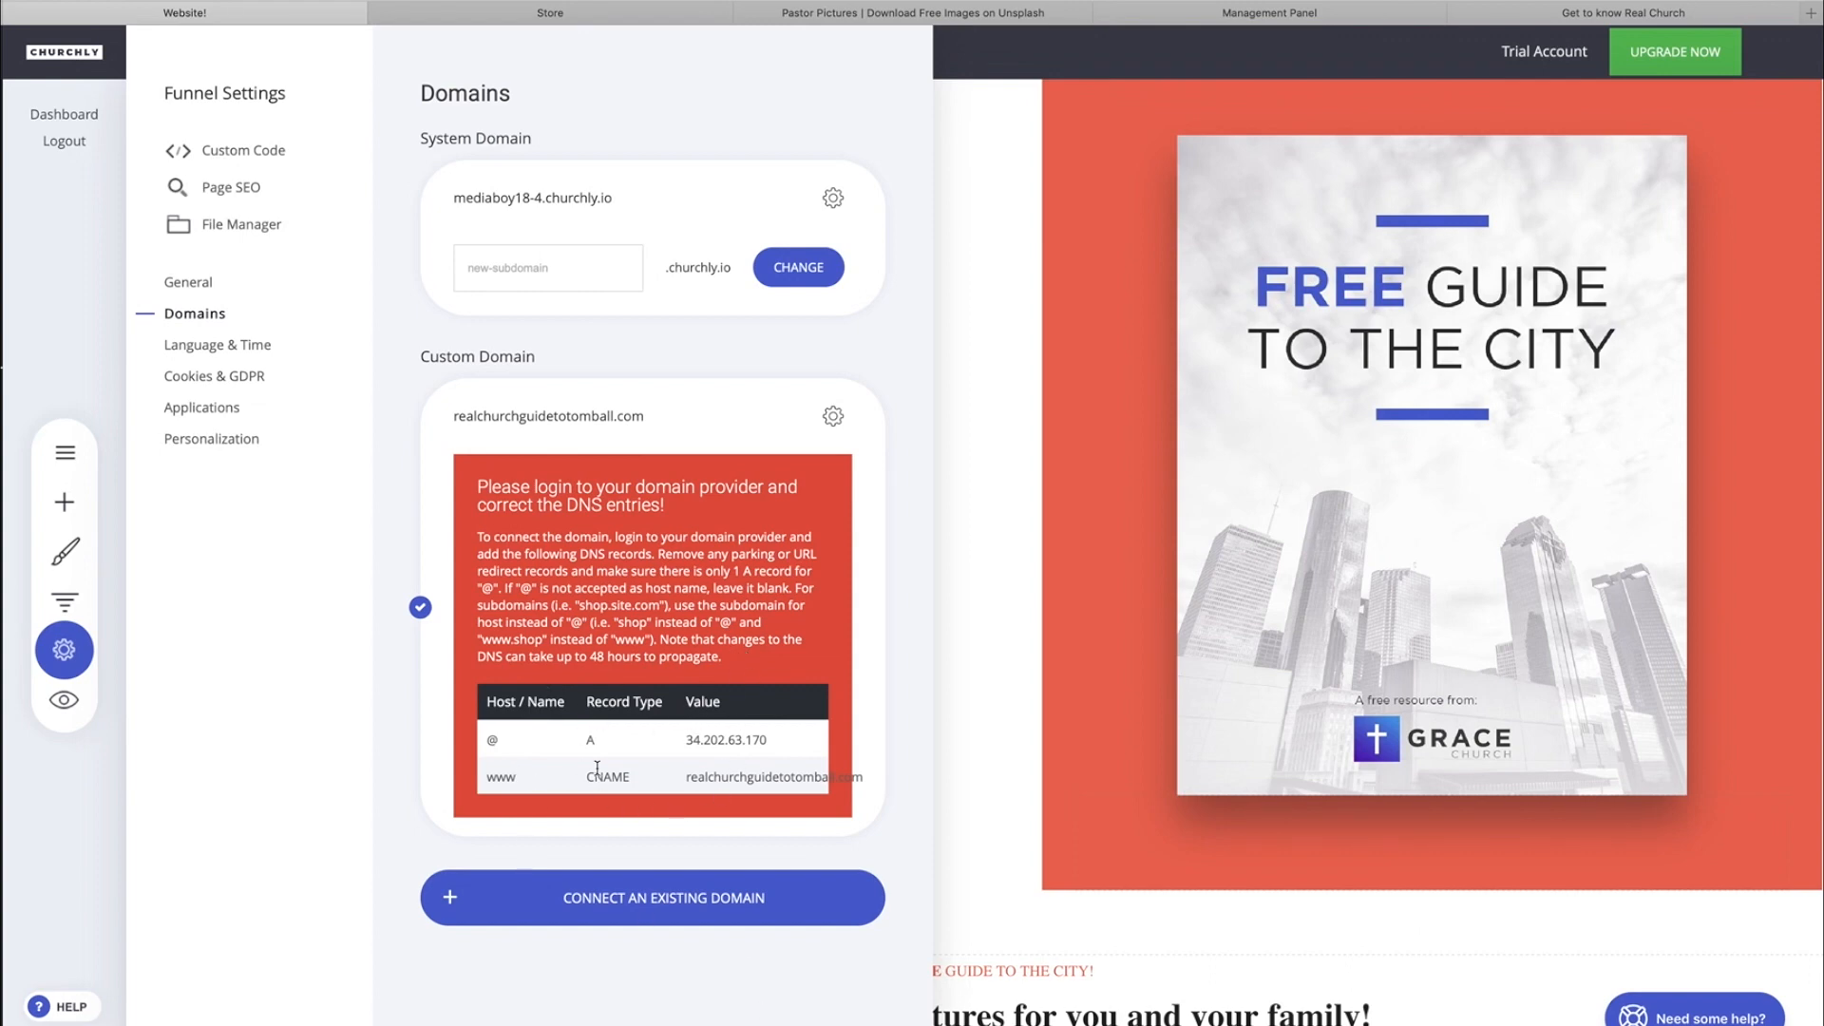
left_click_drag(691, 739, 790, 737)
left_click(757, 738)
left_click_drag(688, 742, 709, 794)
left_click(771, 738)
left_click(993, 545)
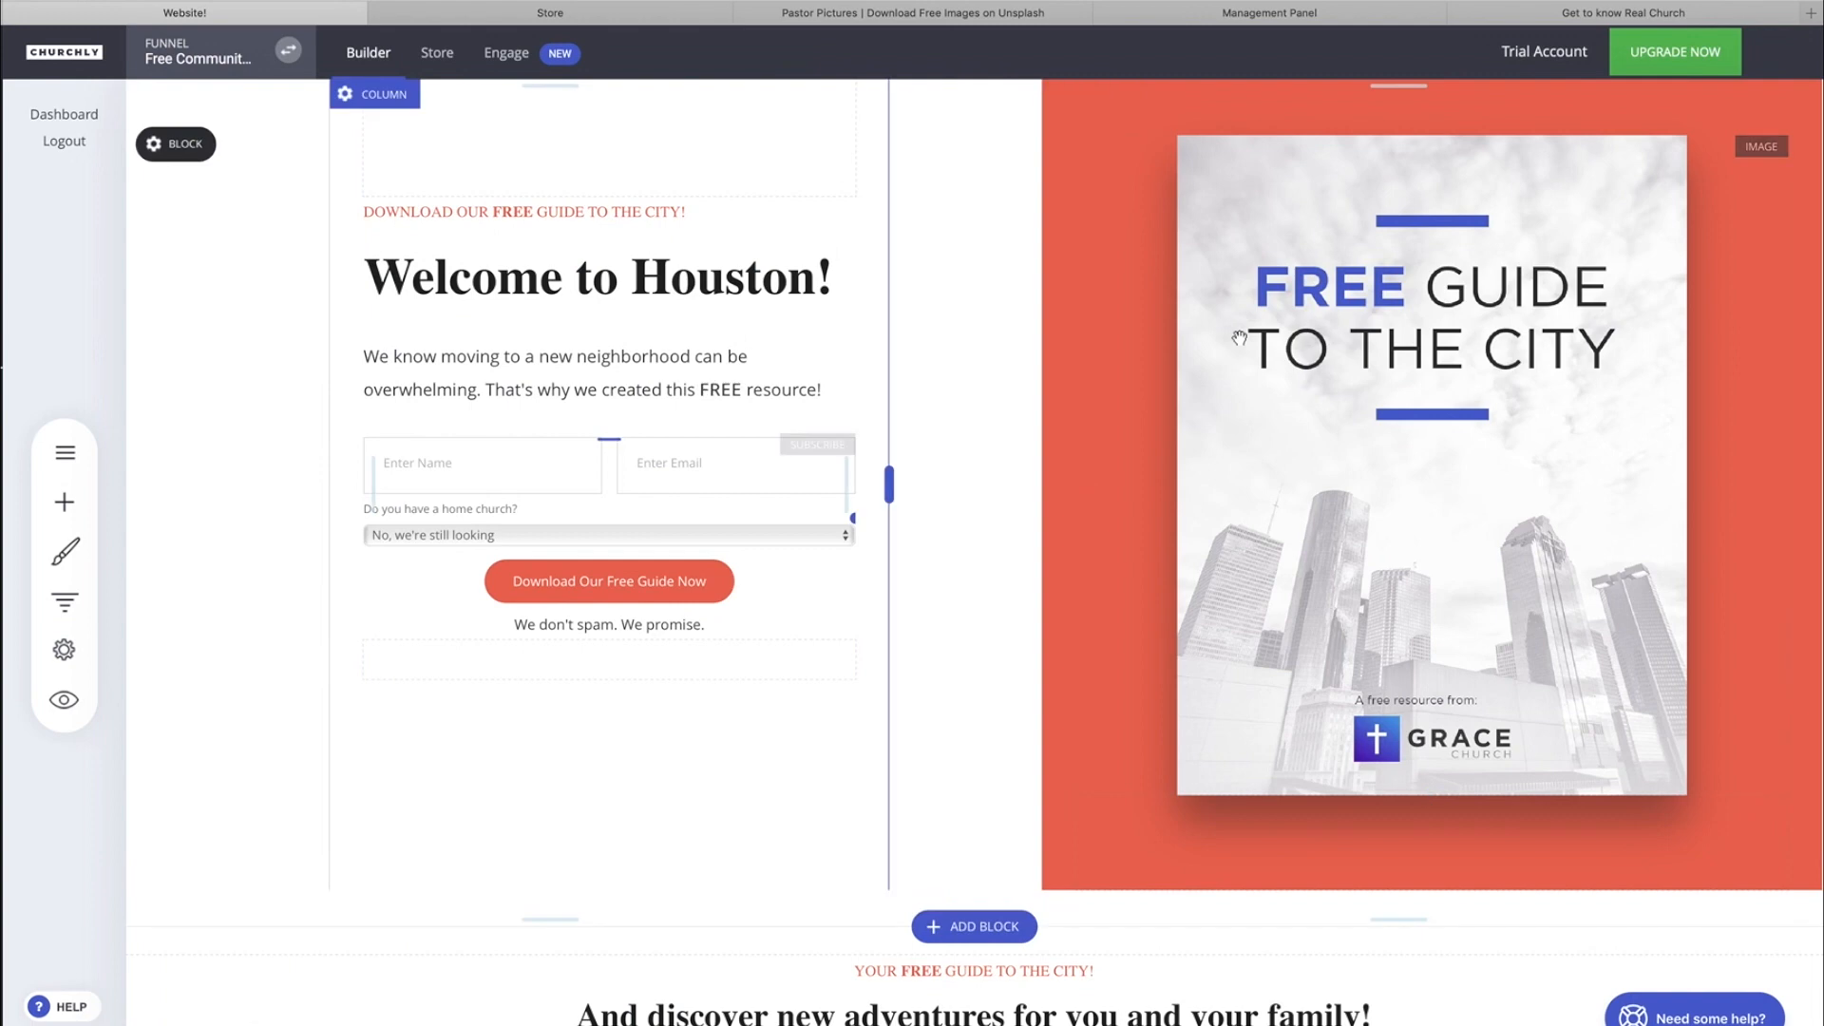
Review the applications that can be connected to the funnel and the system personalization tags in the funnel settings.
left_click(61, 452)
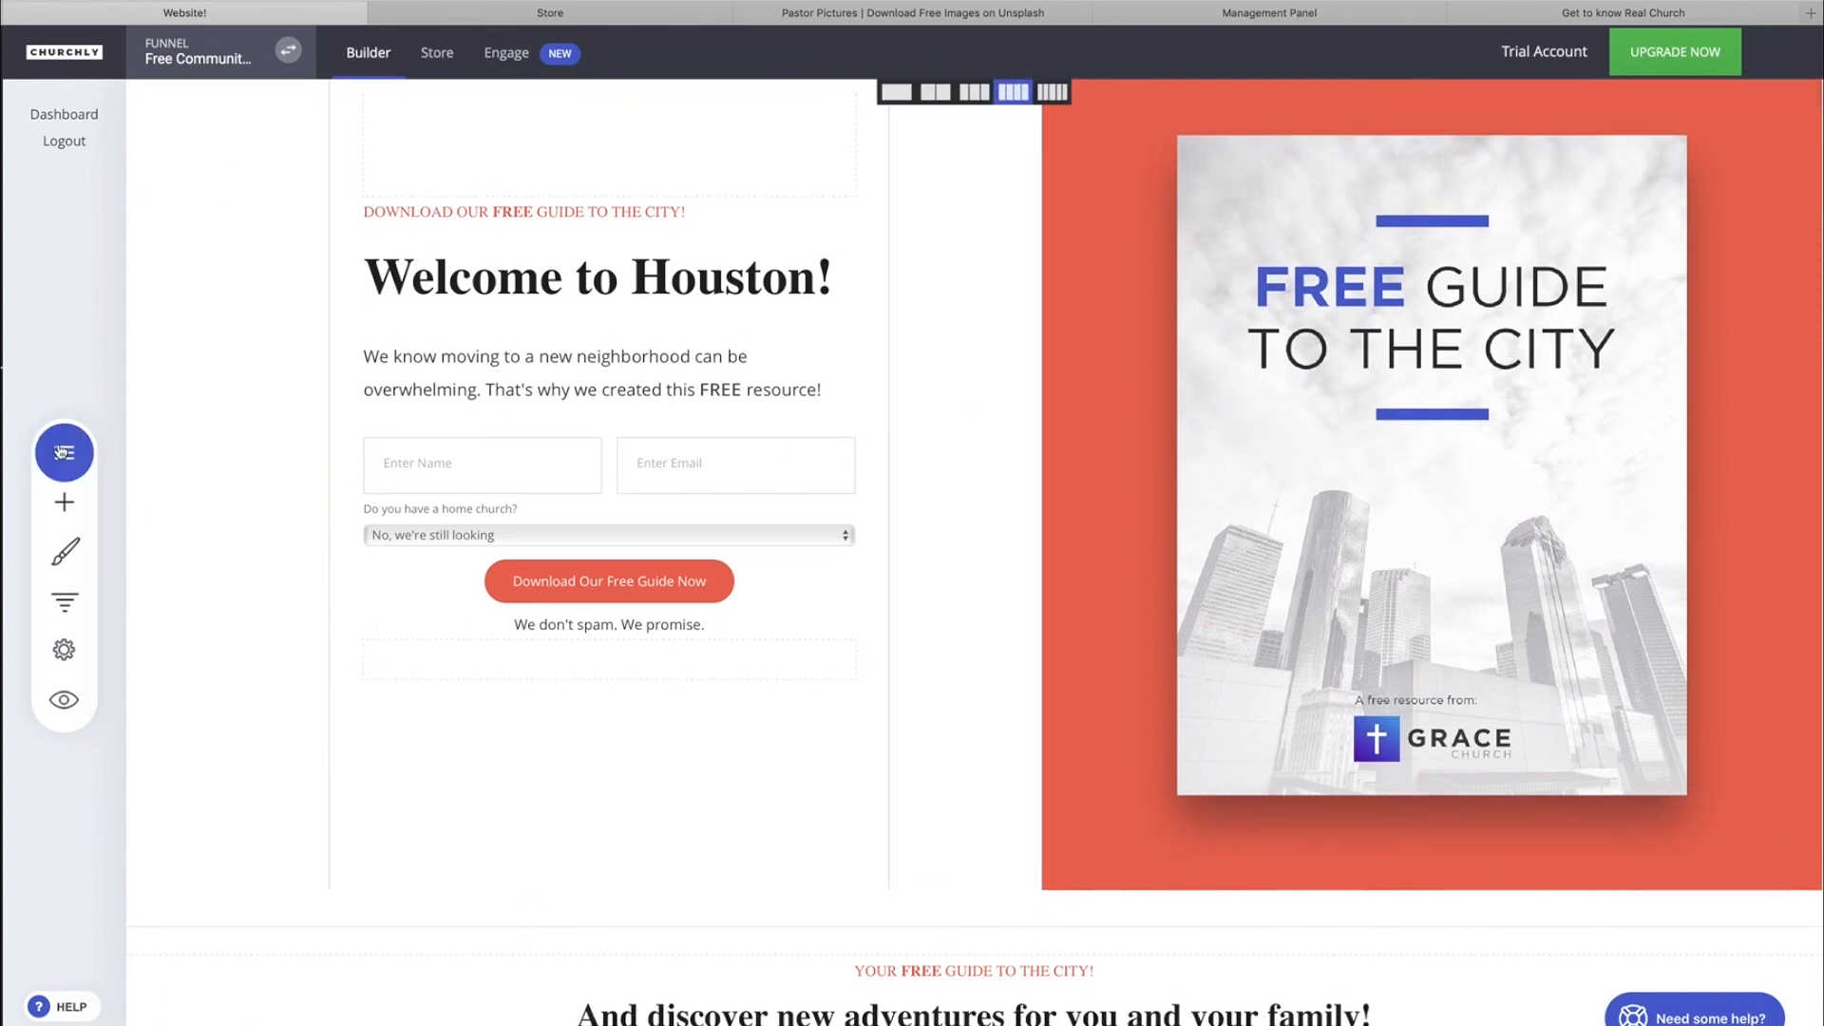
left_click(64, 649)
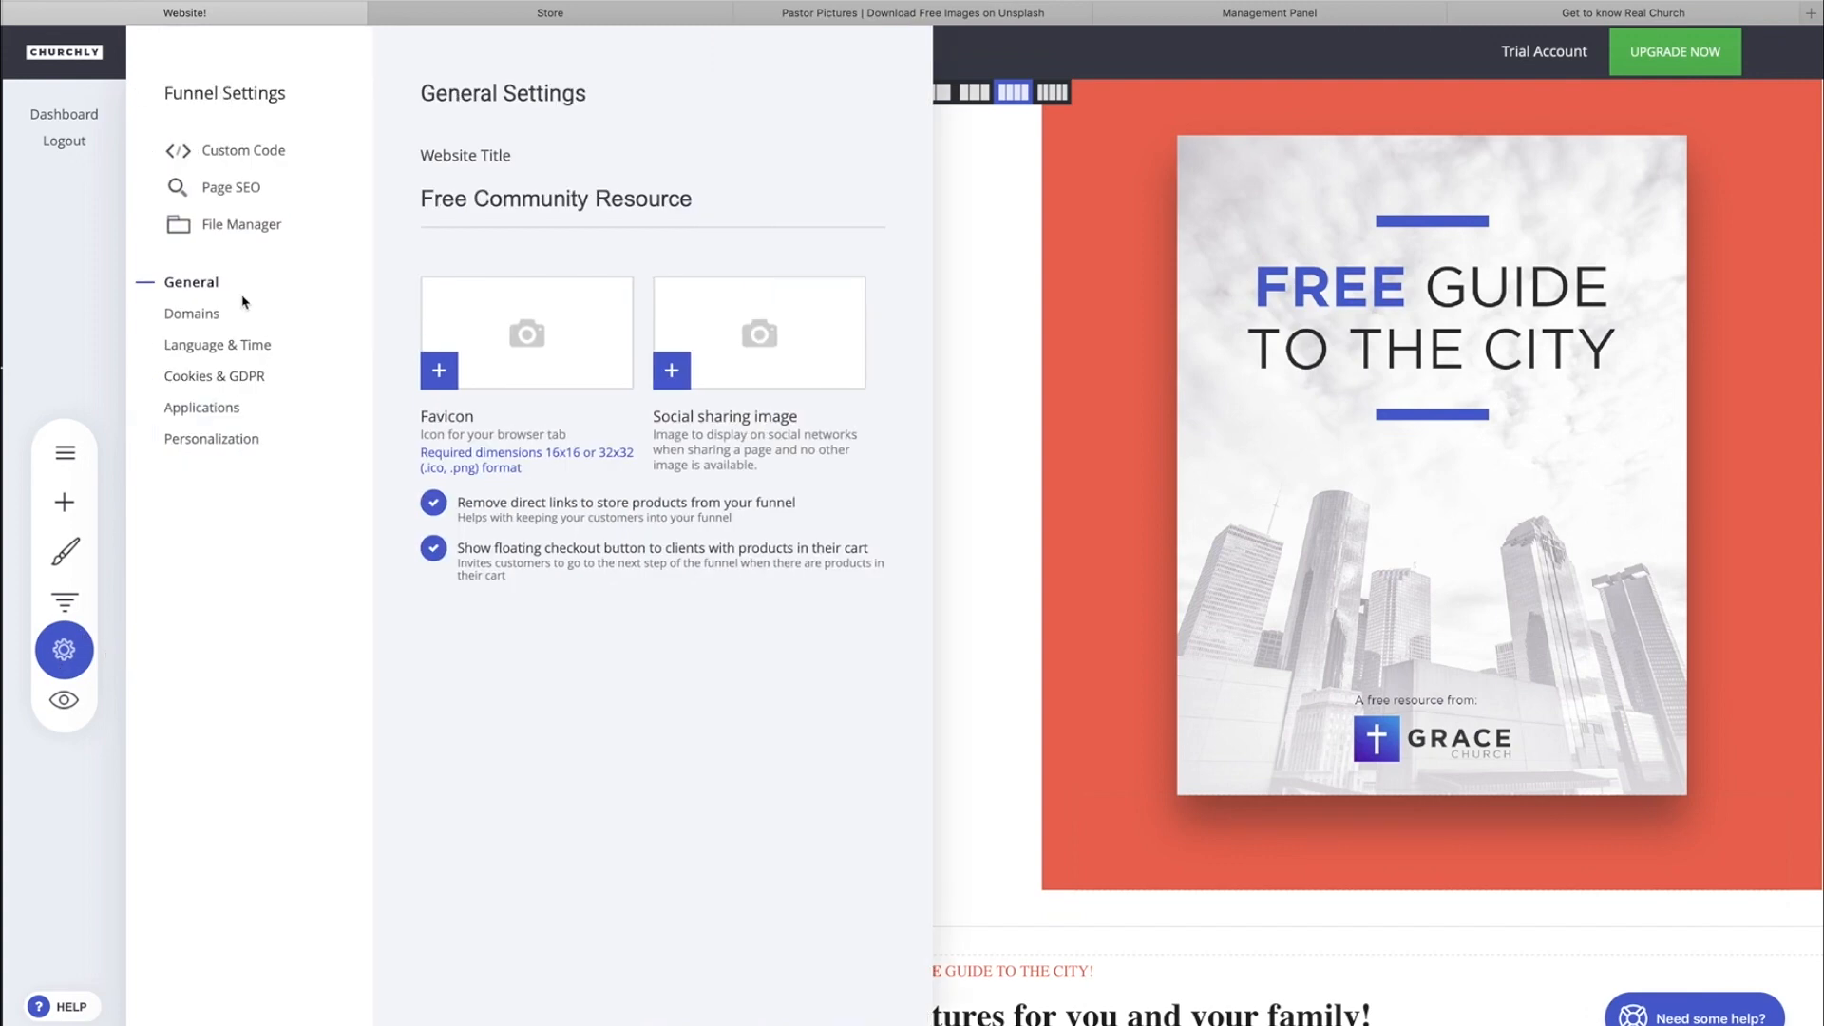
left_click(209, 408)
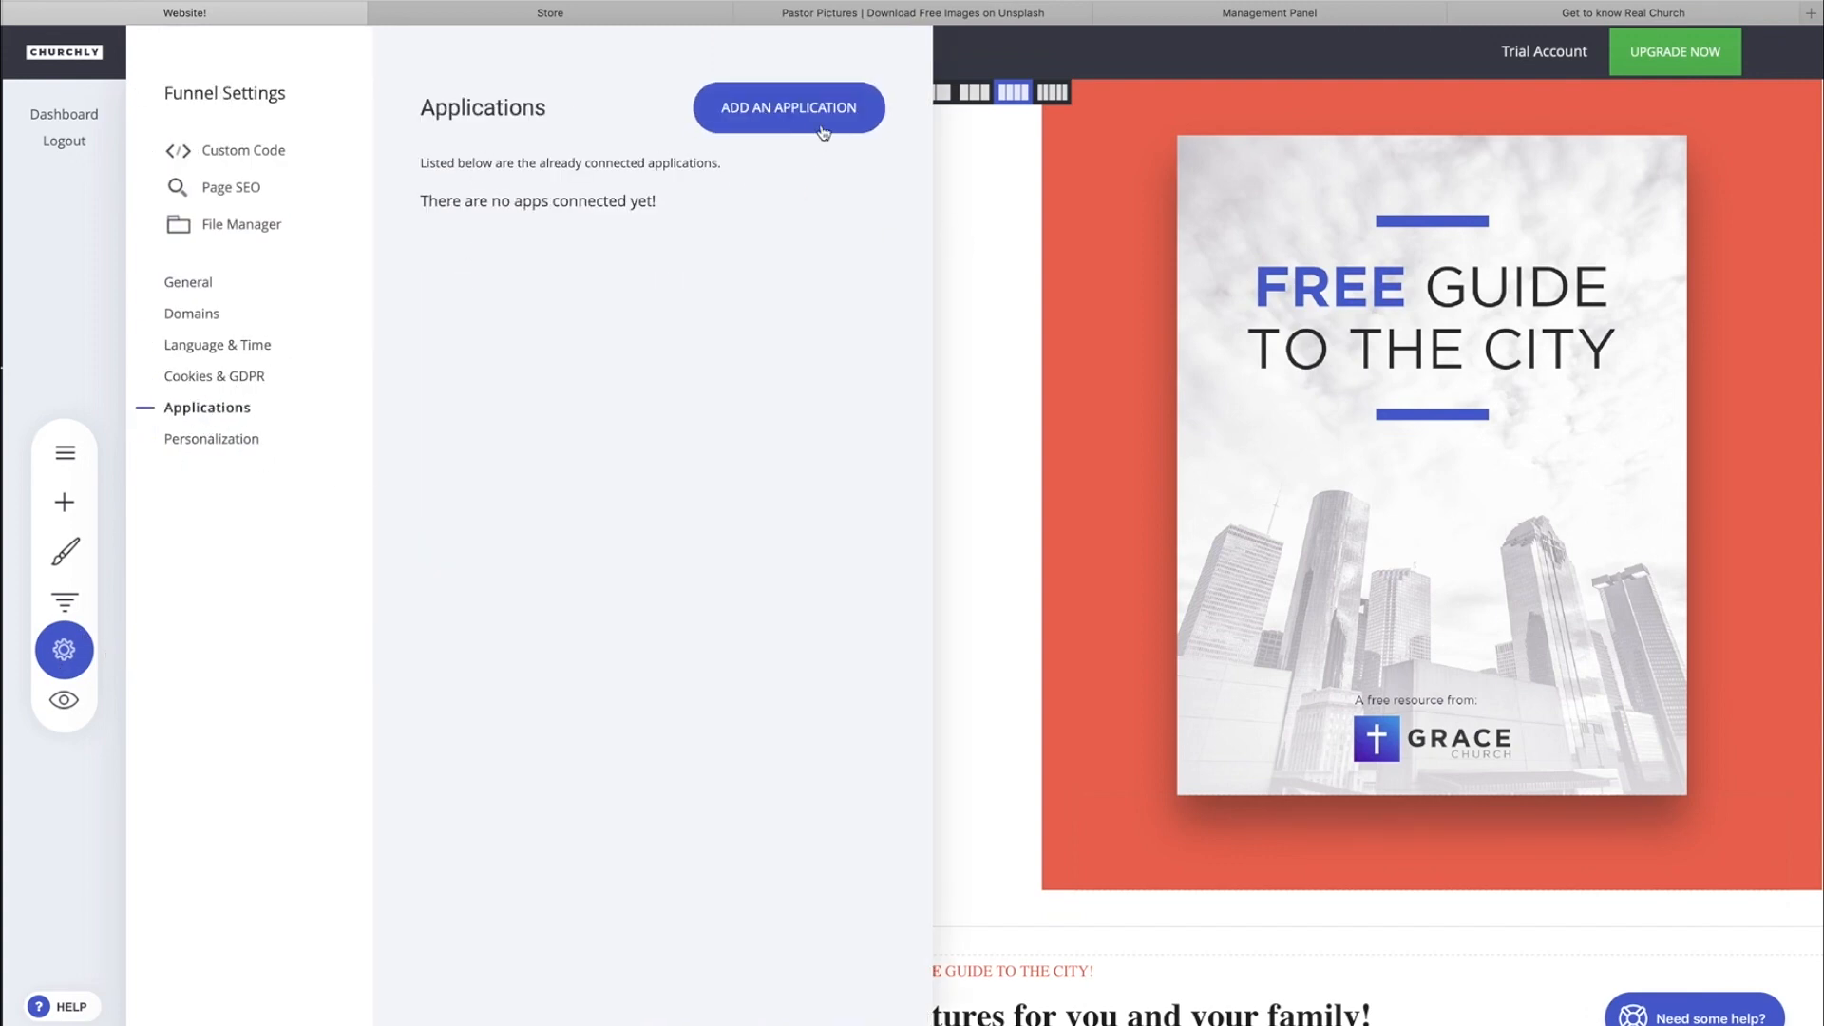
left_click(866, 104)
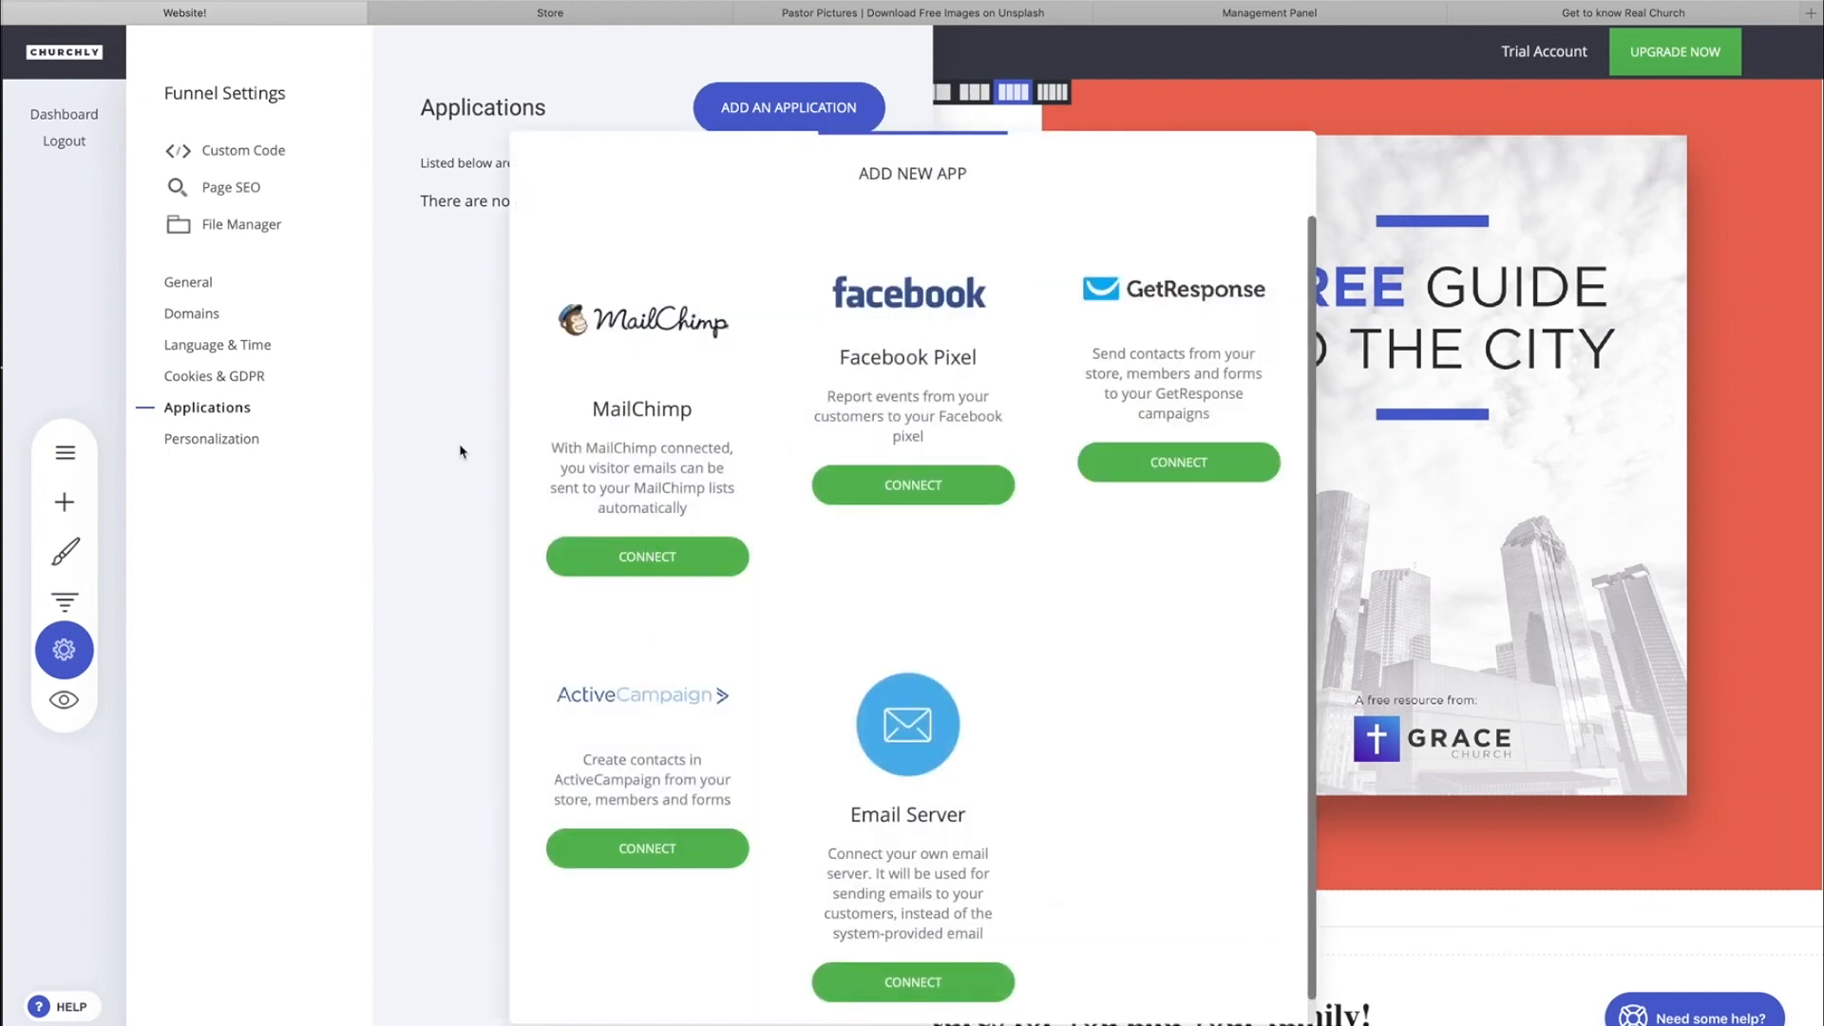
left_click(496, 516)
left_click(214, 438)
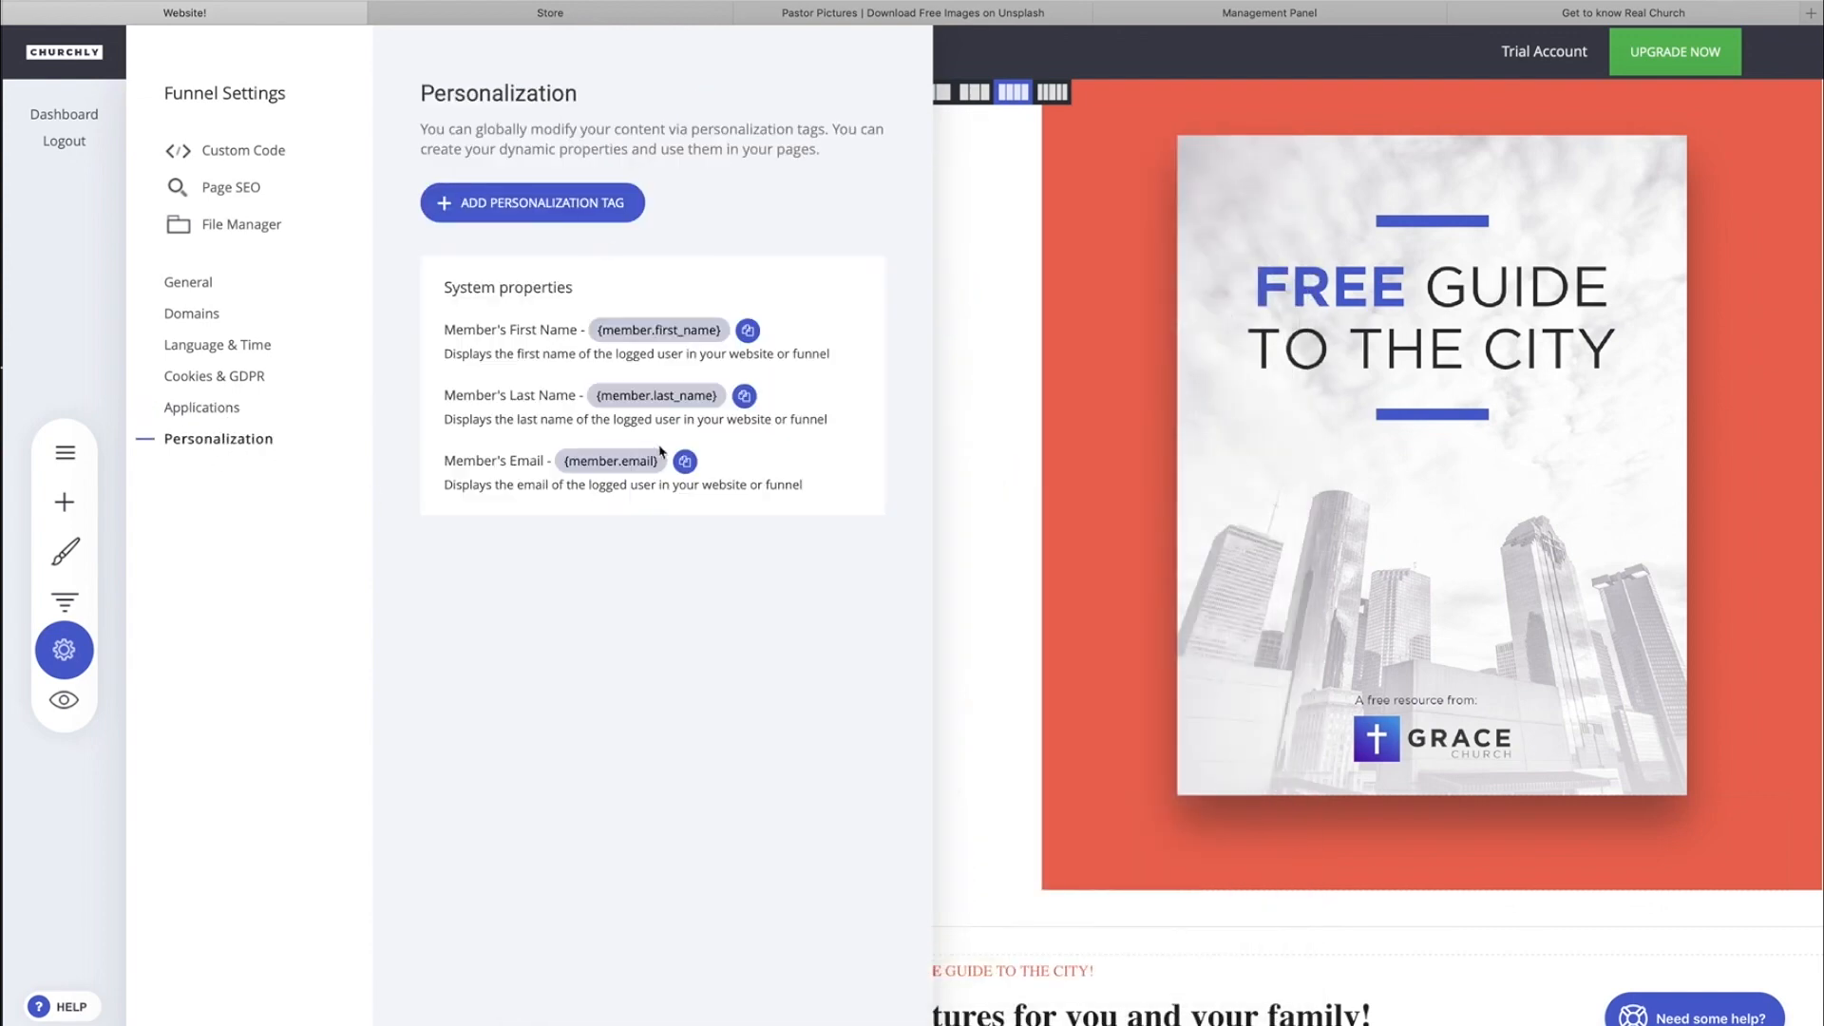
left_click(64, 649)
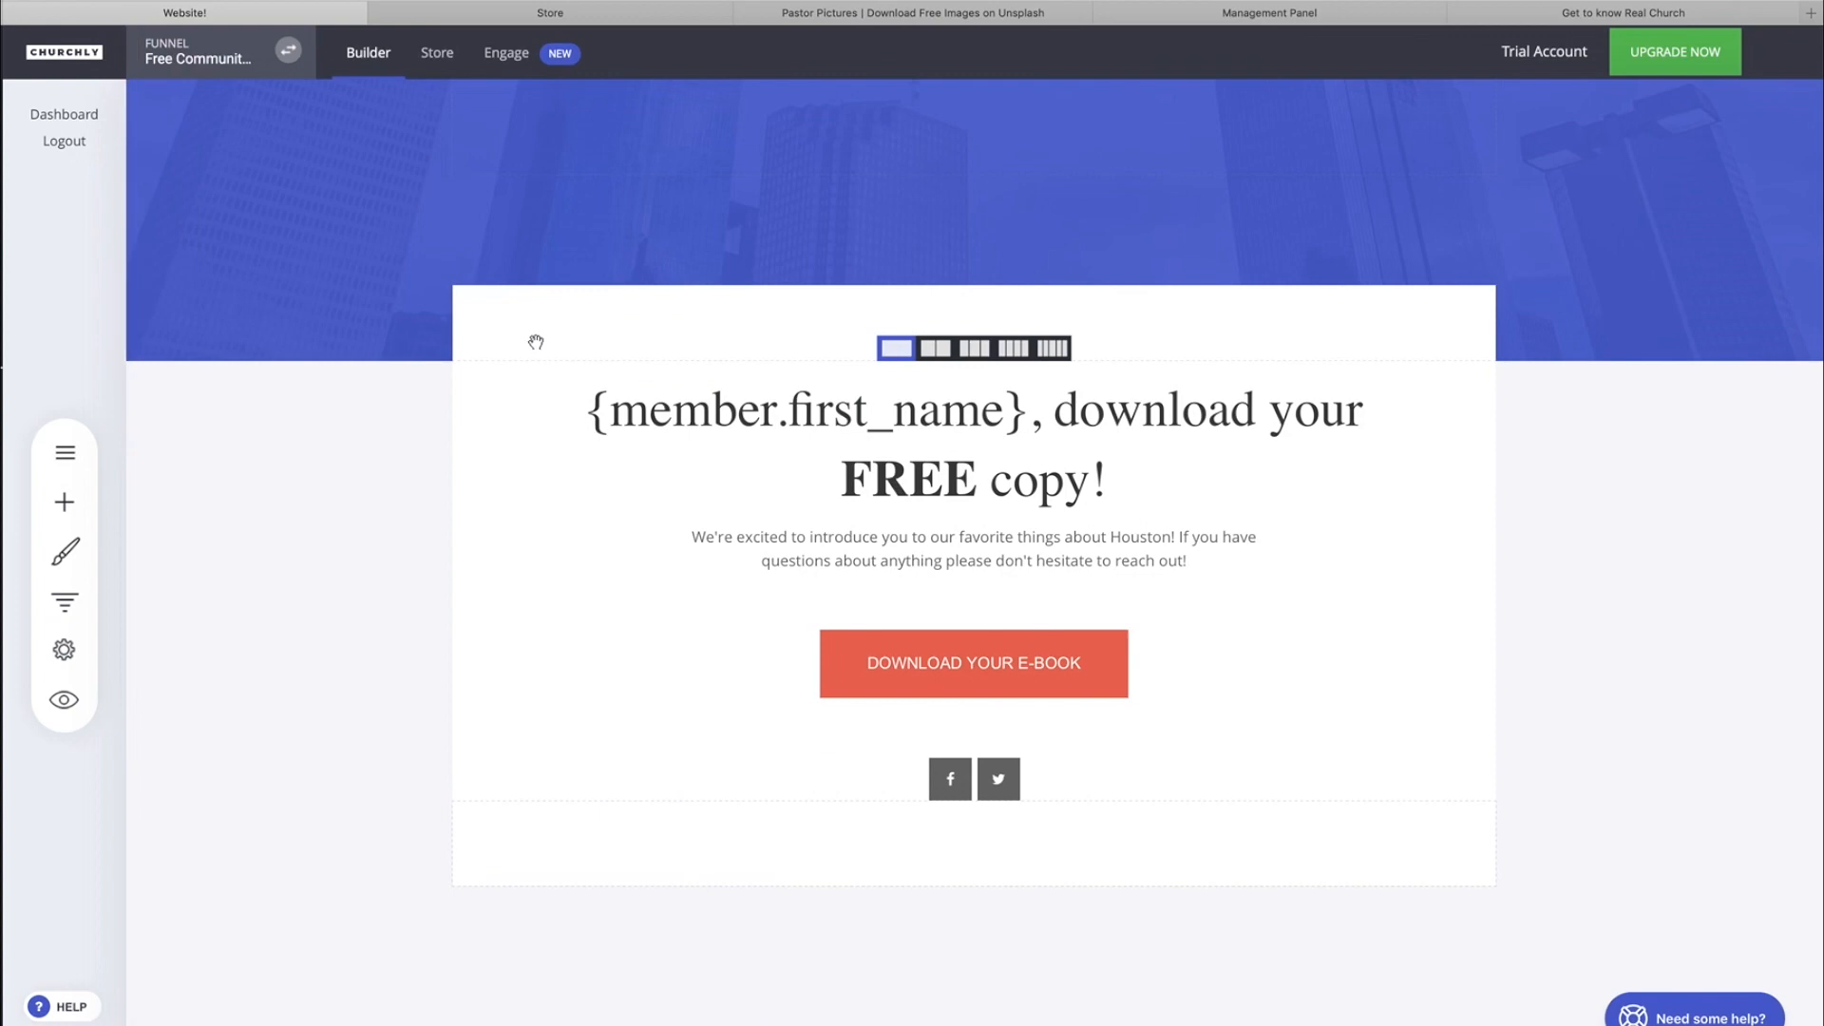
Go back to the Landing page and examine the help widget's instant answers and its Ask contact options.
left_click(65, 452)
left_click(221, 291)
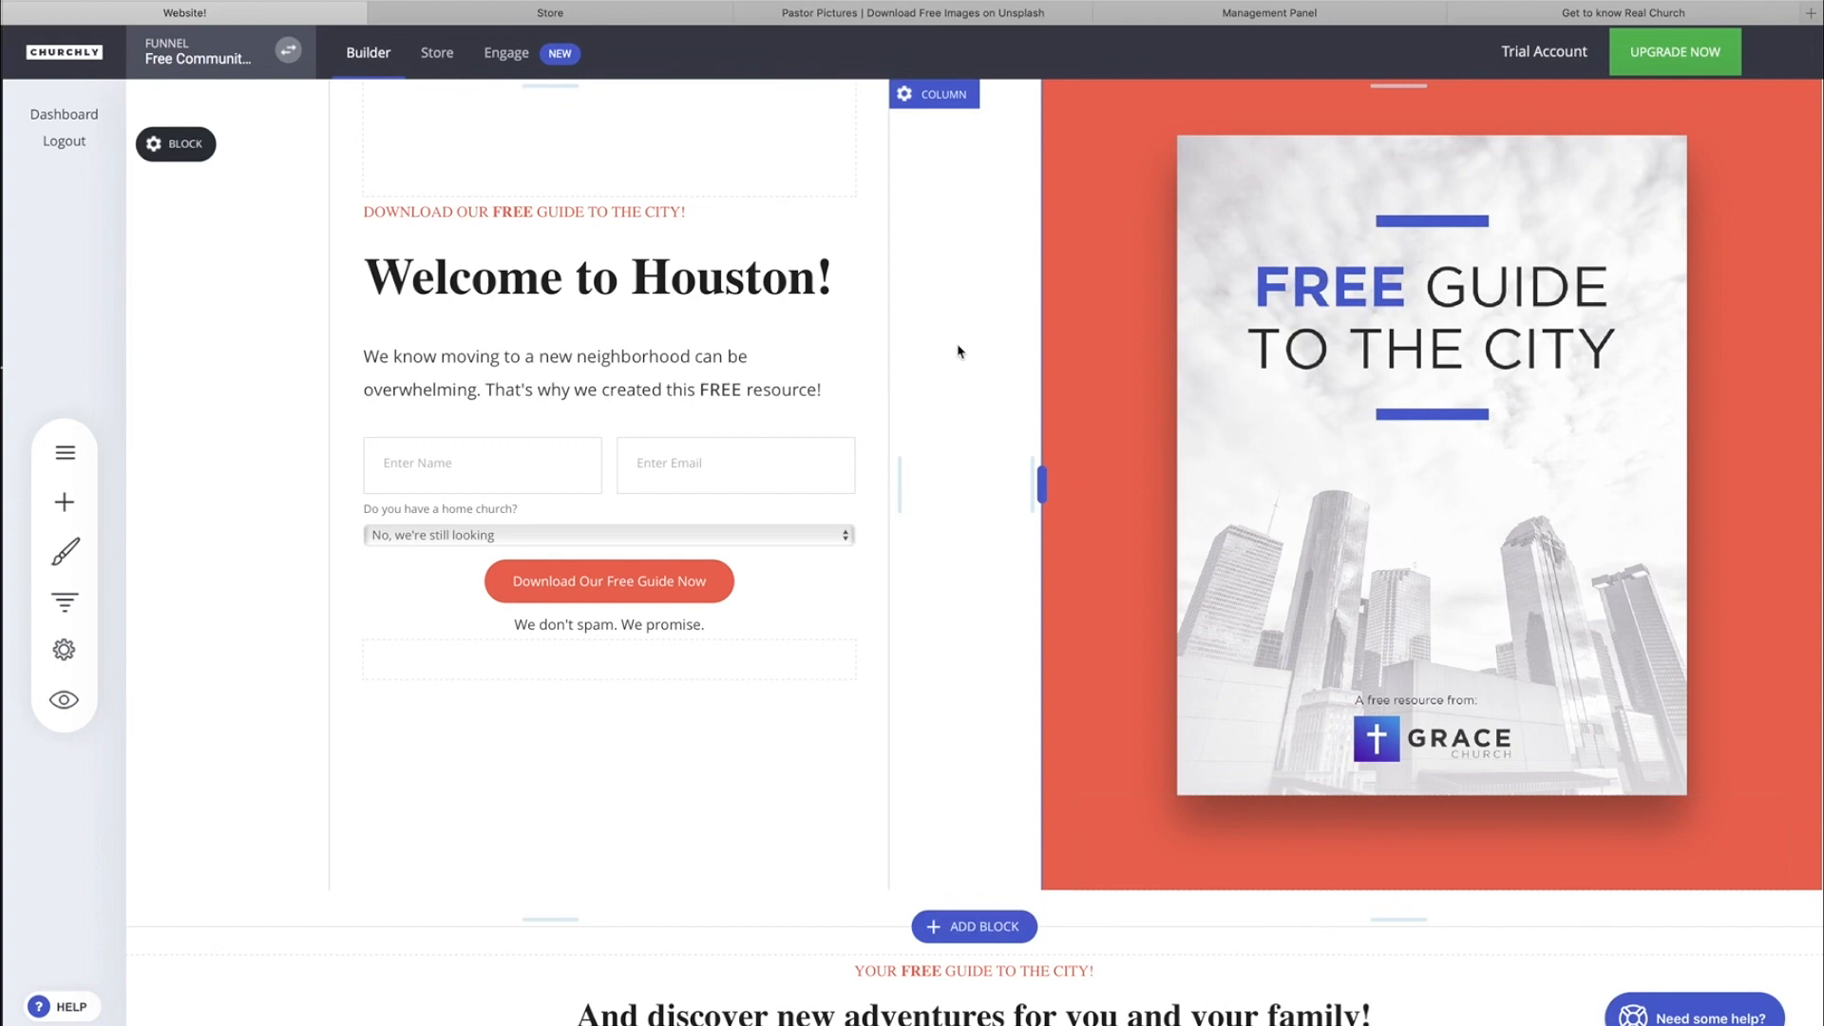
left_click(1705, 1019)
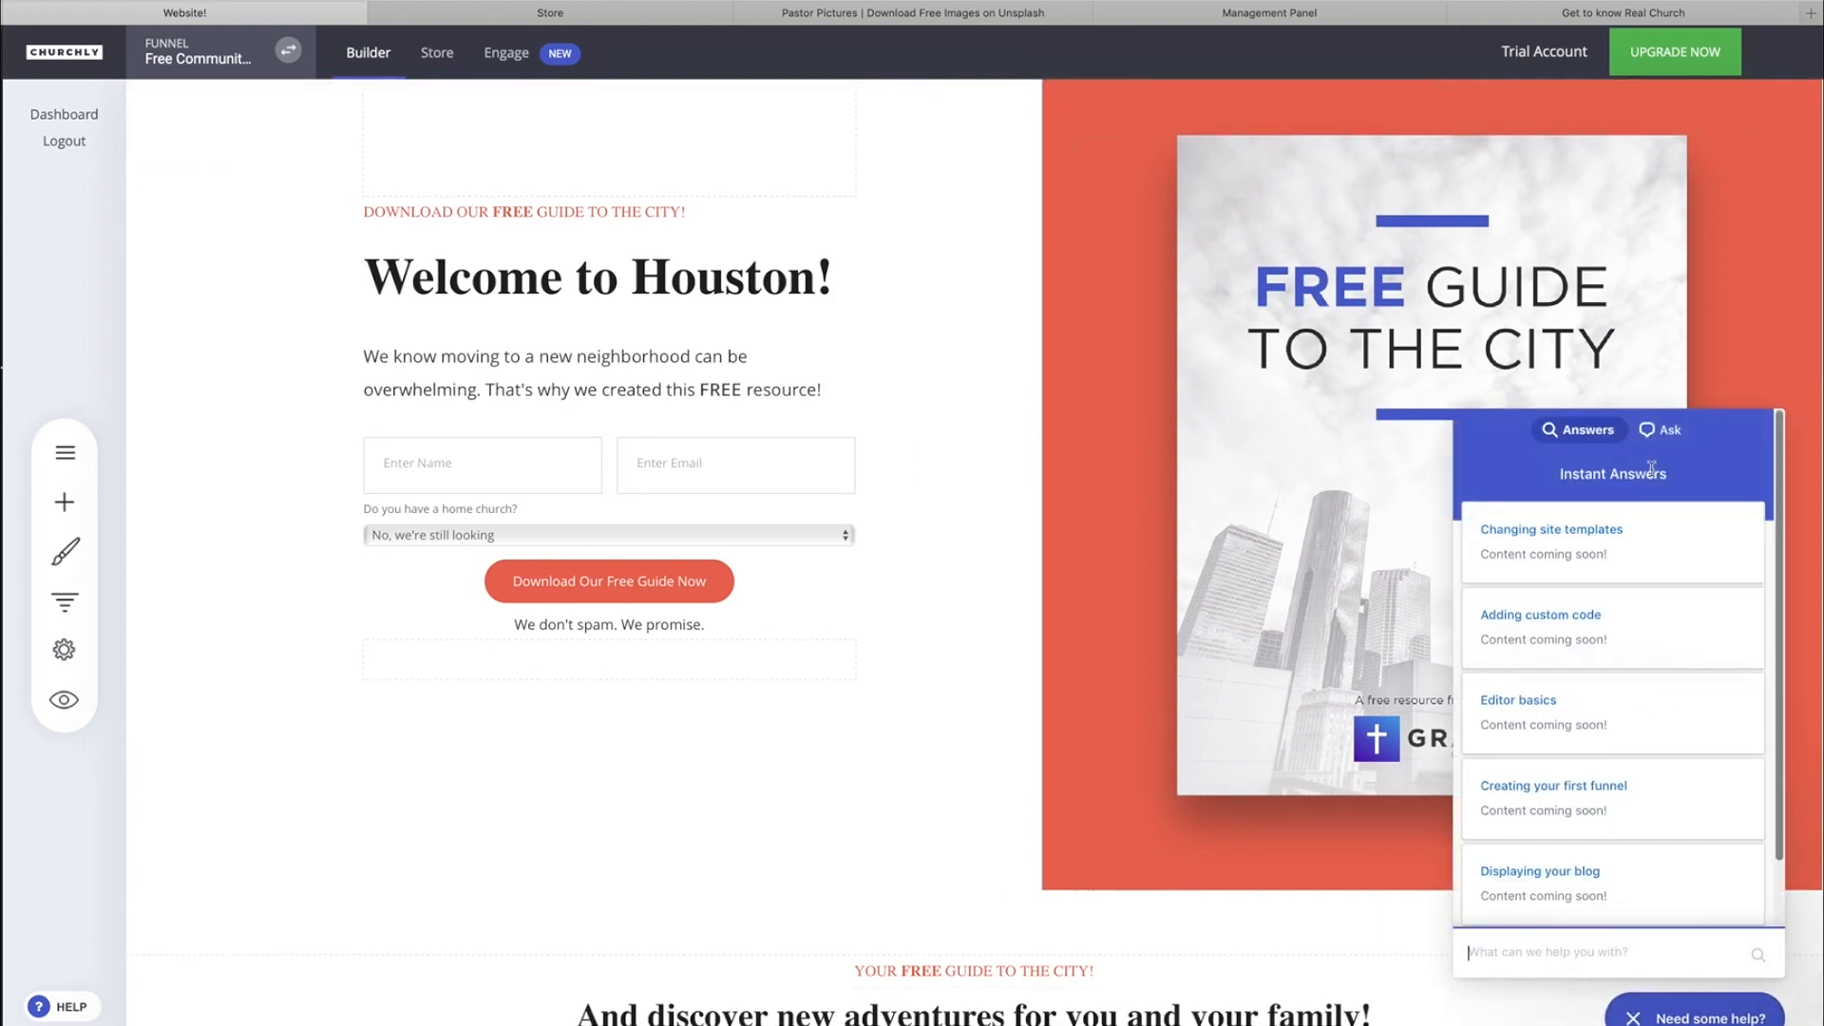
scroll(1535, 703, "down", 2)
scroll(1514, 812, "up", 2)
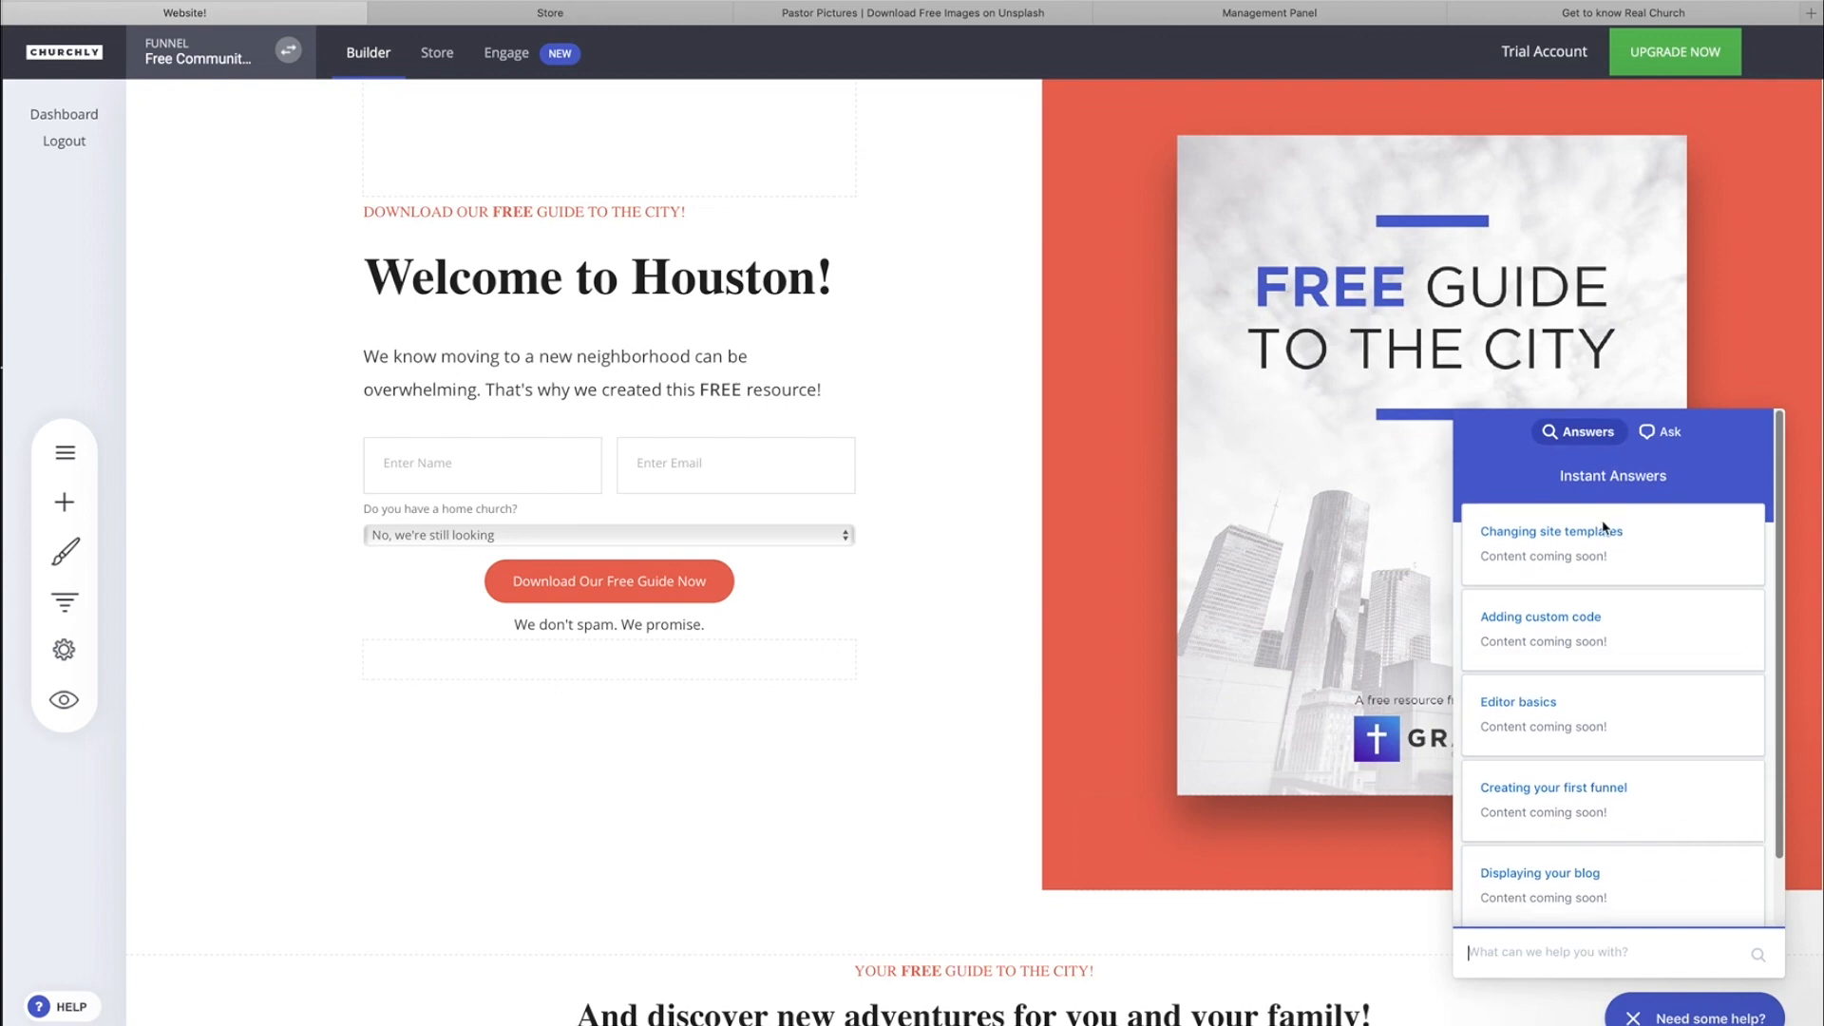
left_click(1660, 432)
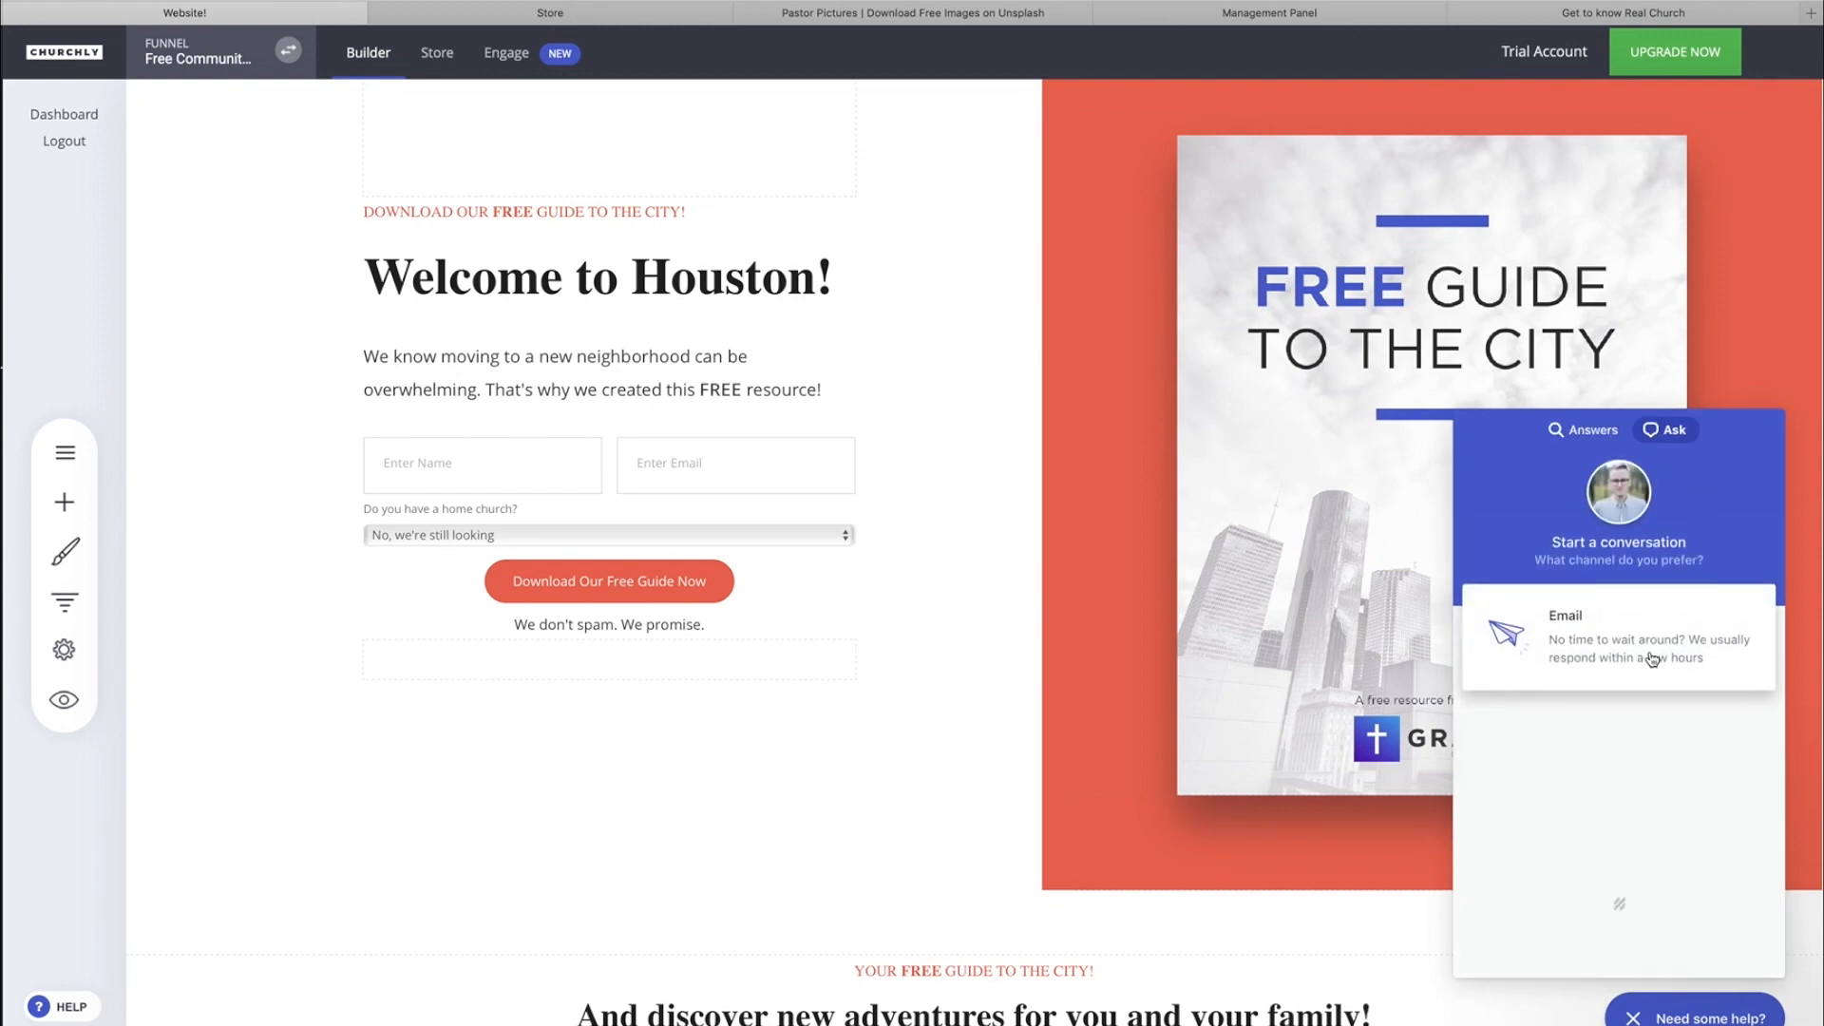